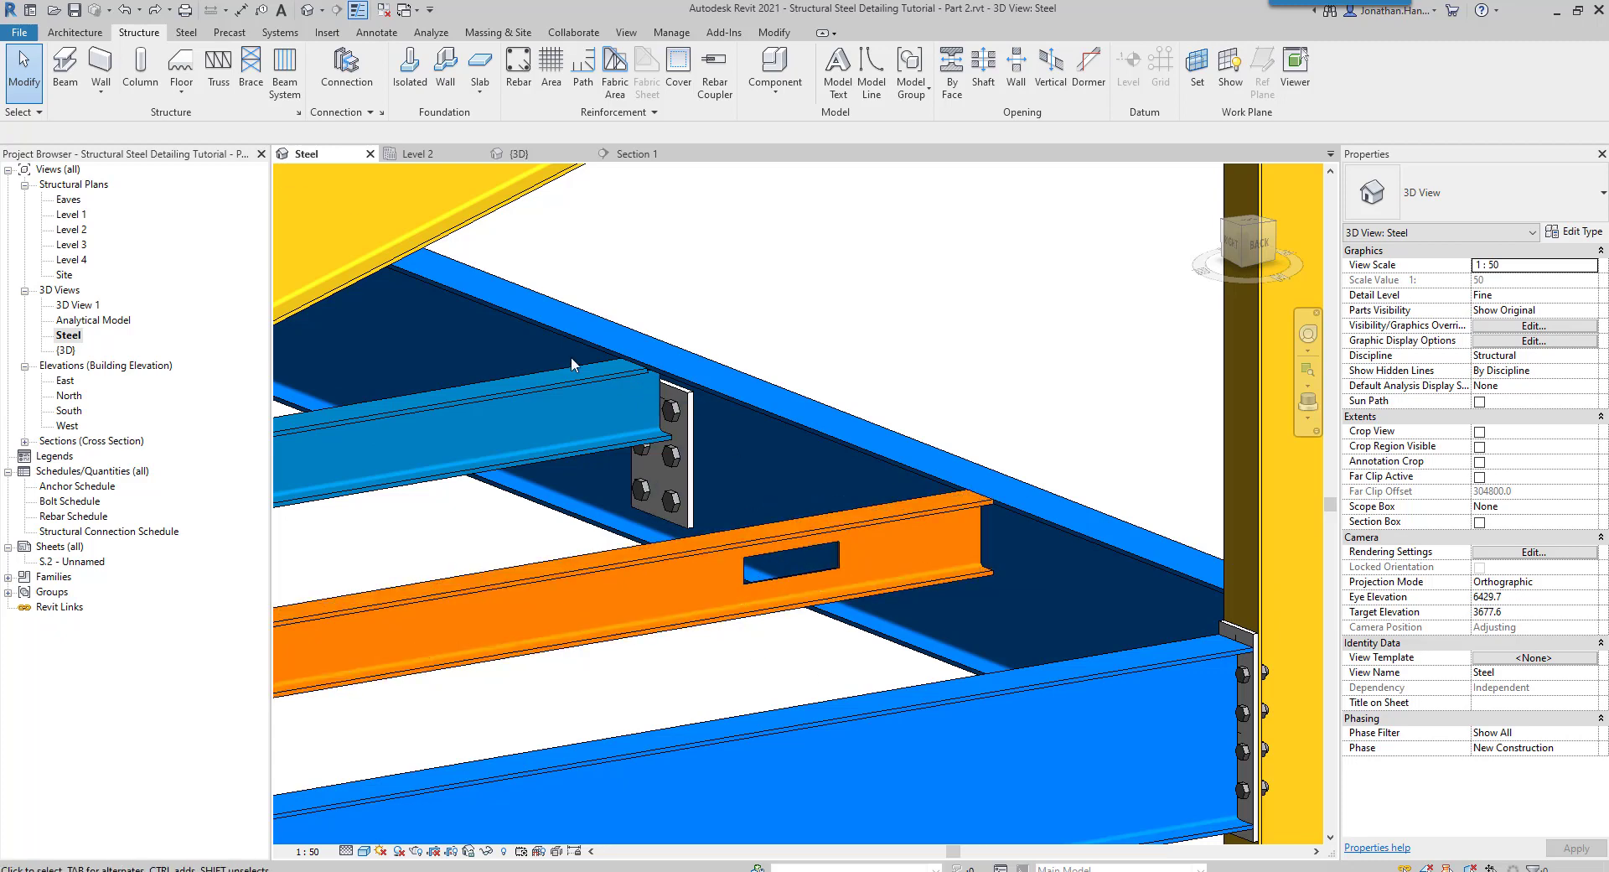
Confirm Stiffener is among the loaded structural connections, then cancel the settings dialog.
click(382, 113)
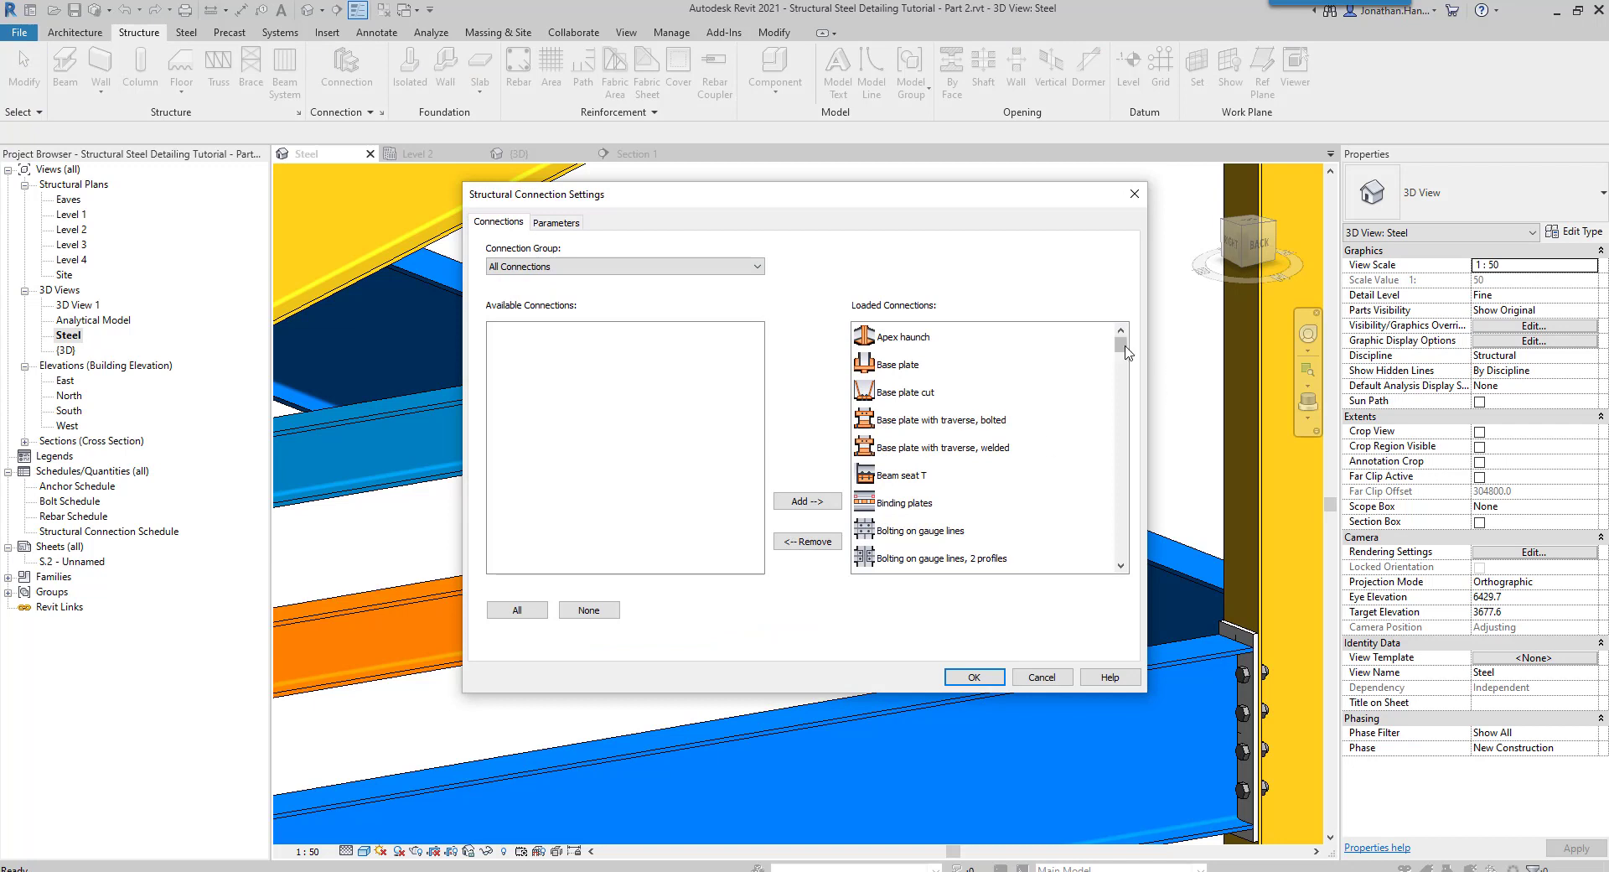
drag(1121, 344, 1123, 534)
scroll(1066, 471, up, 5)
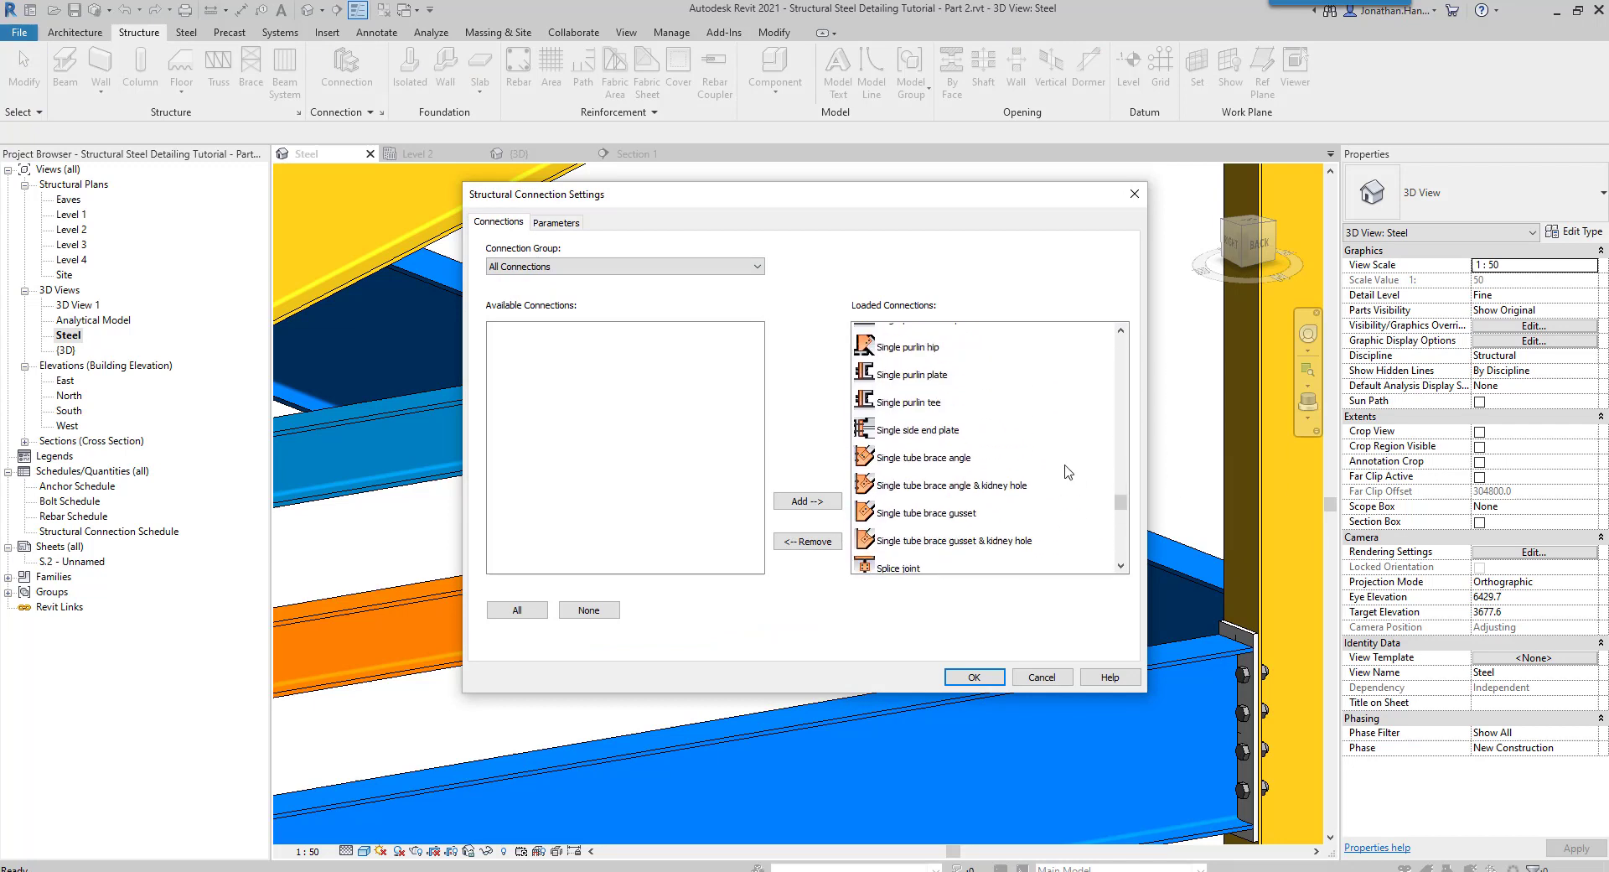
scroll(1059, 466, down, 2)
scroll(1058, 466, down, 2)
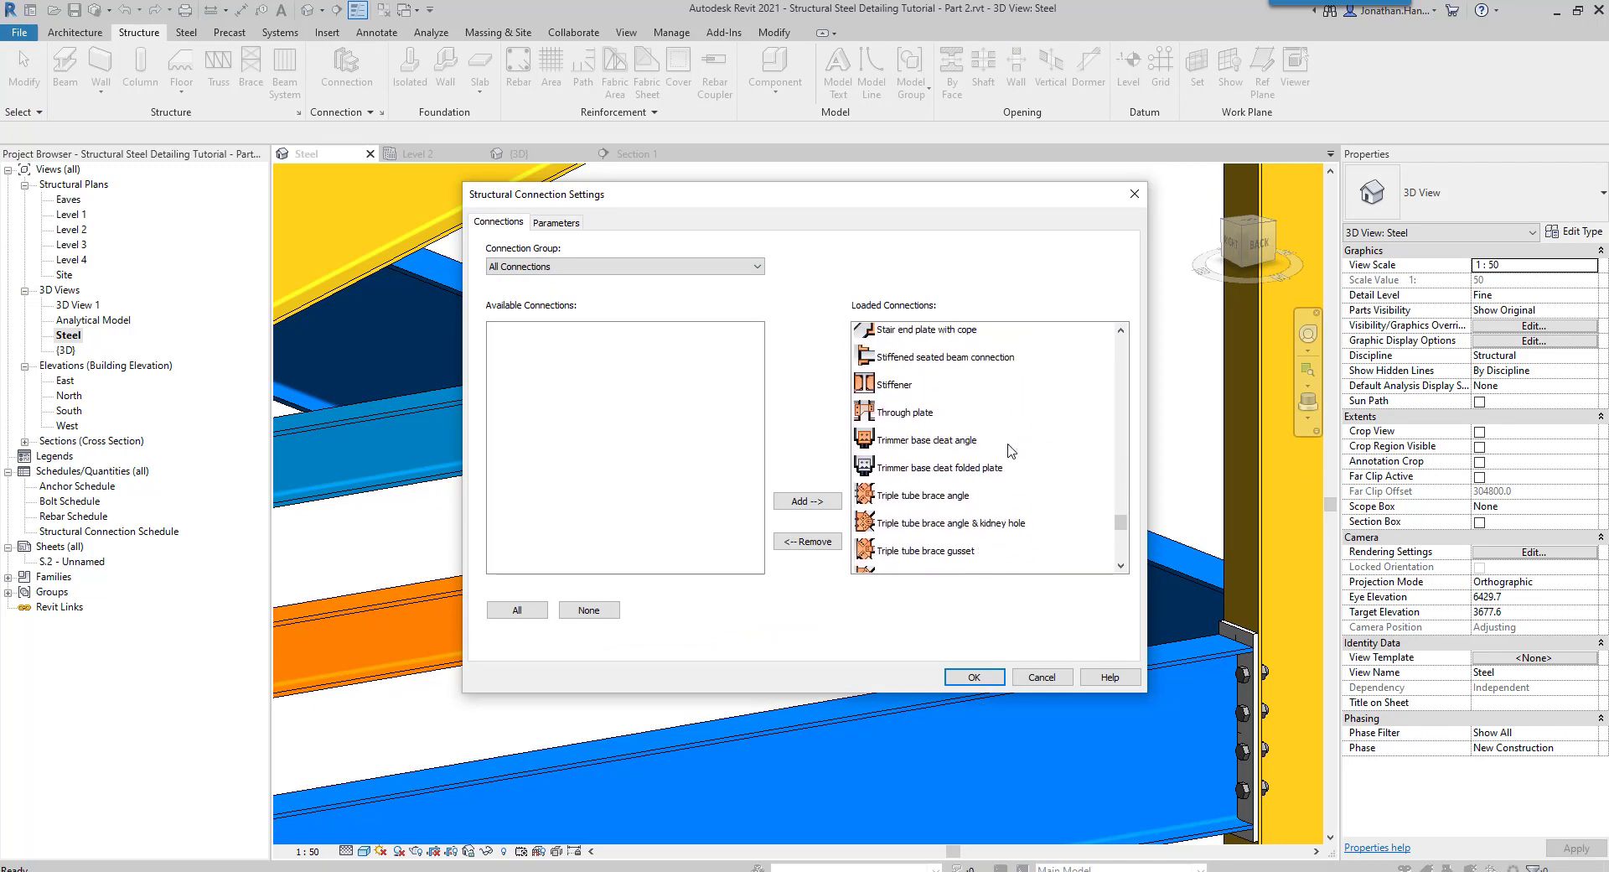
scroll(1054, 503, up, 4)
click(1051, 558)
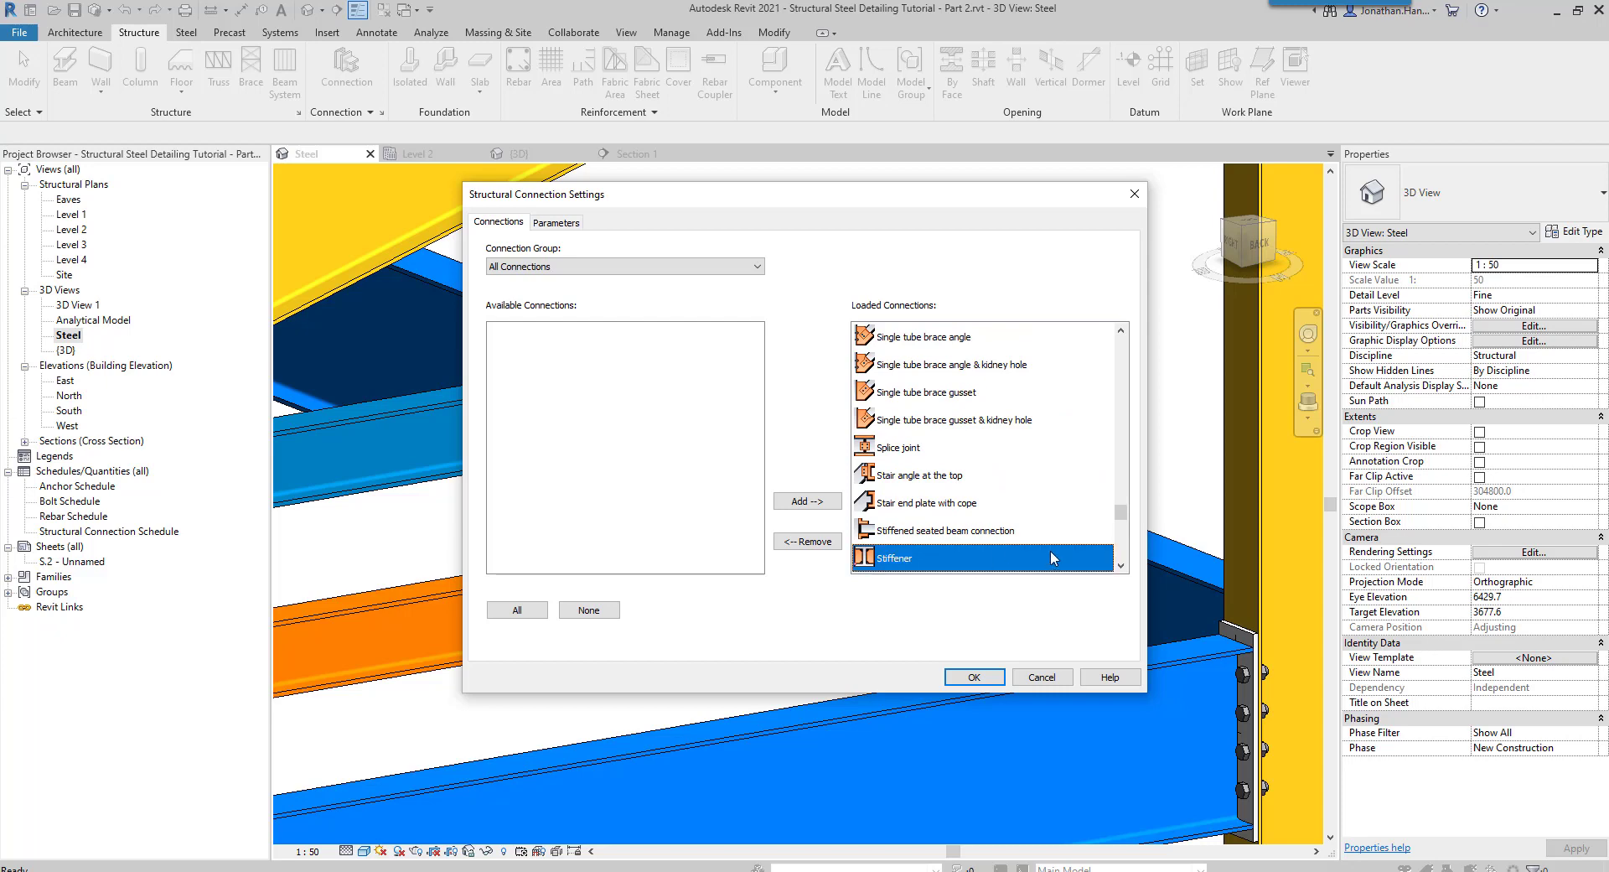
click(1021, 676)
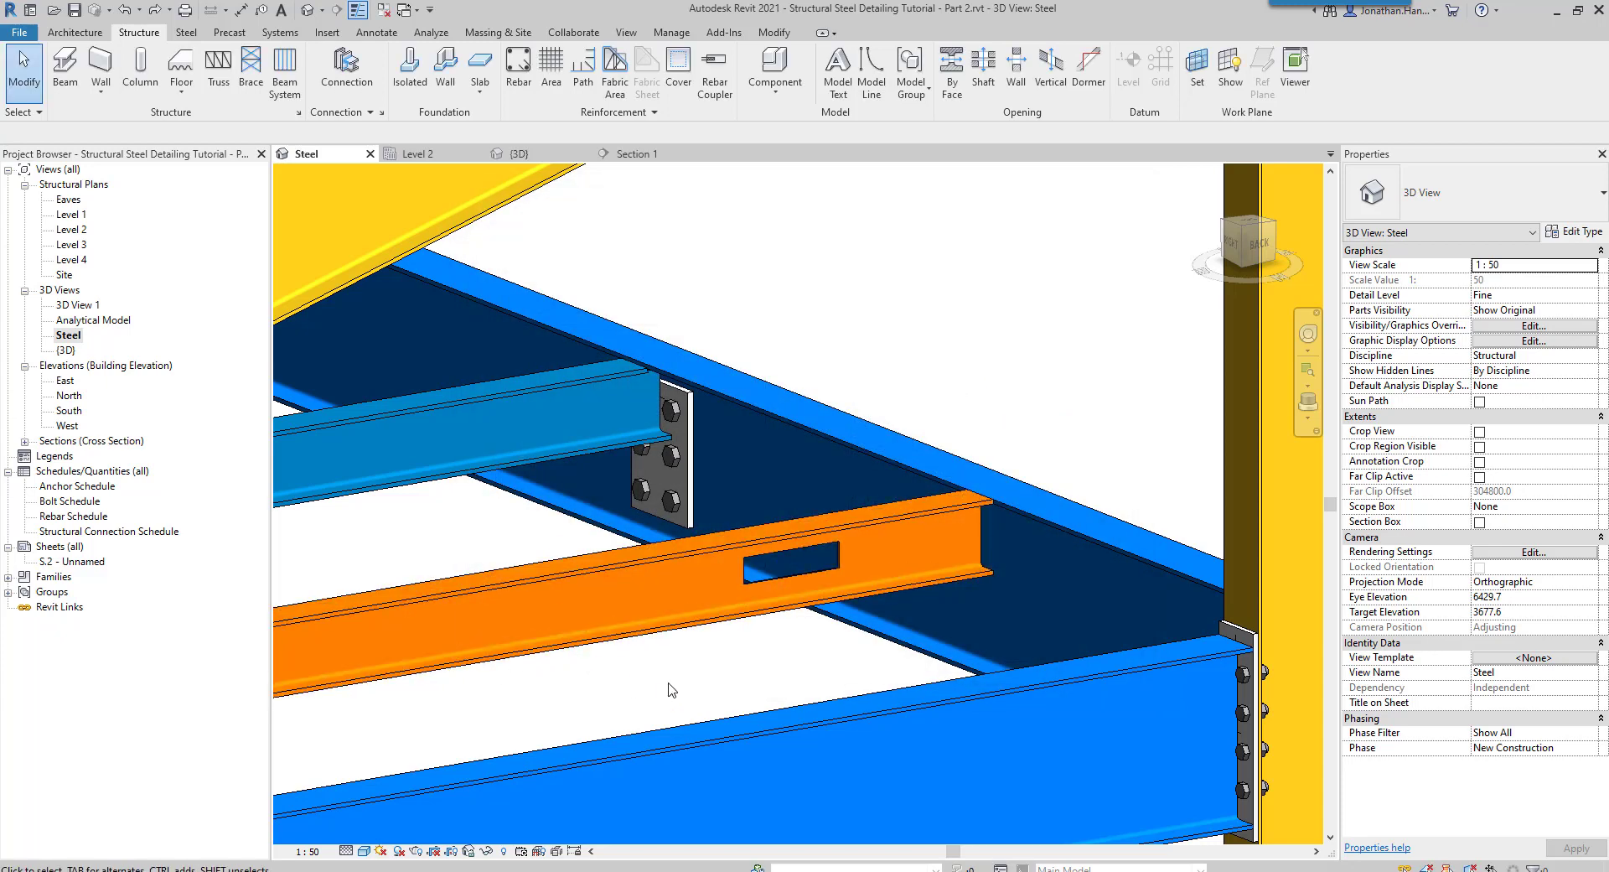
Start a new structural connection with the Stiffener type selected.
click(347, 69)
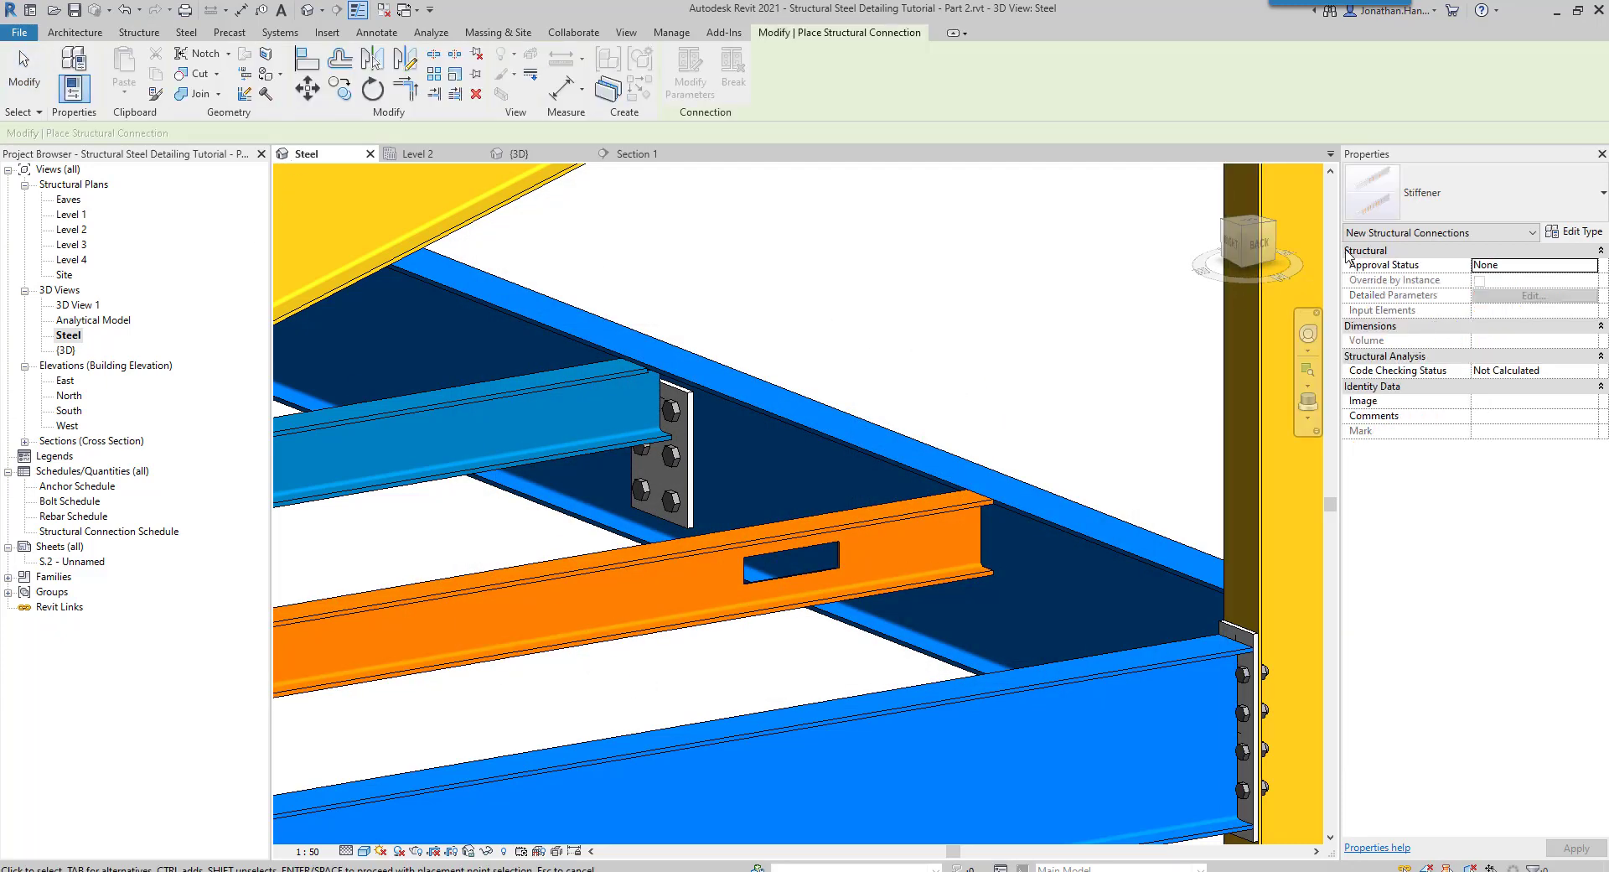
click(1418, 211)
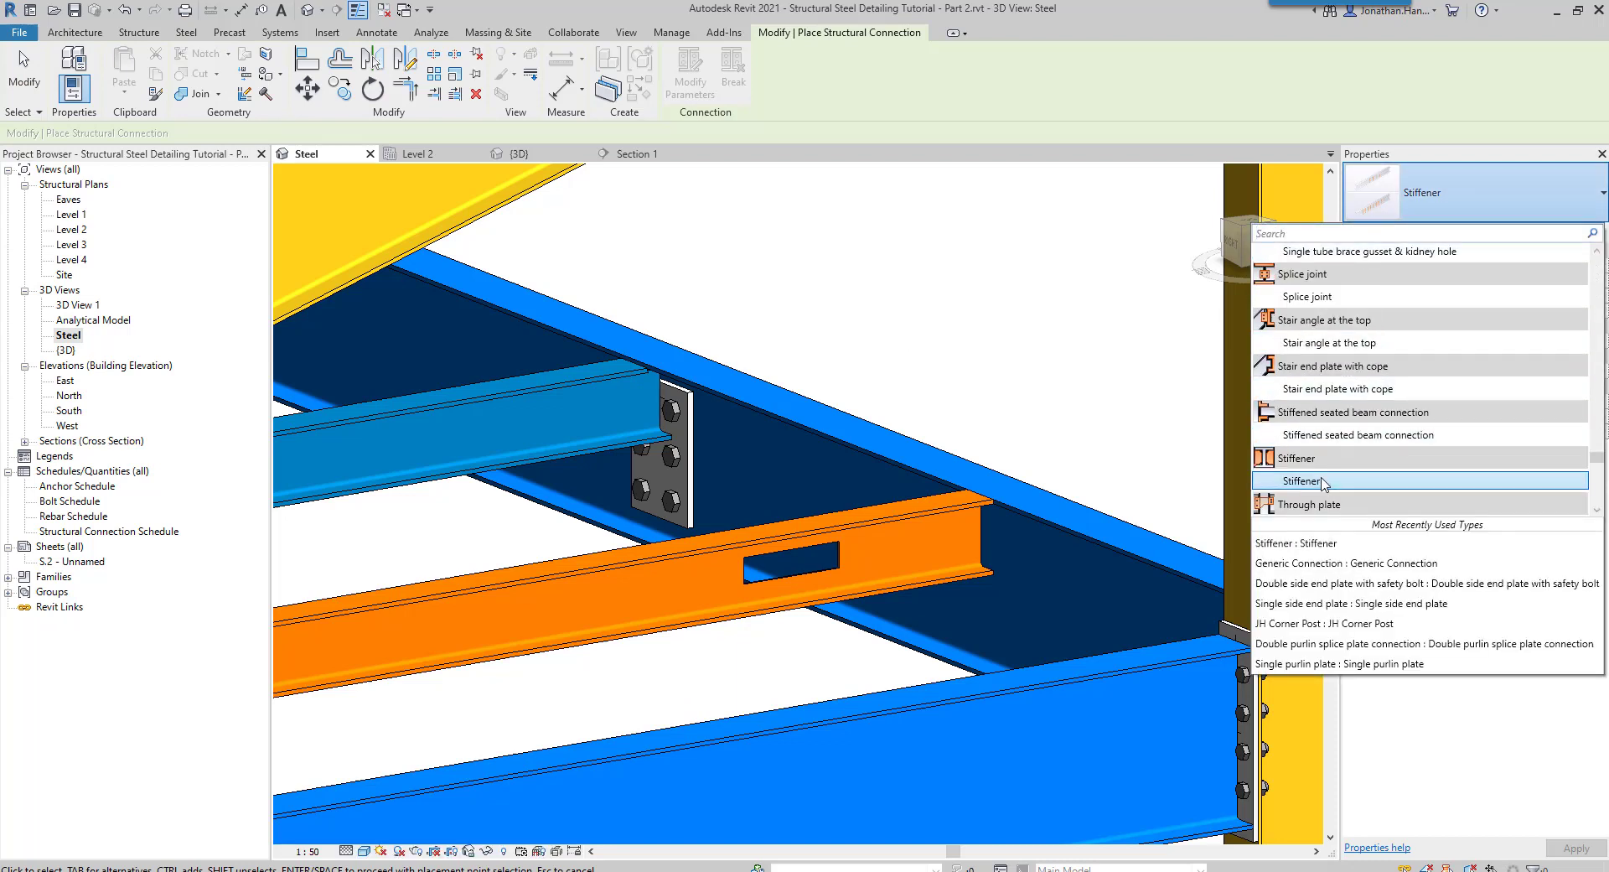
click(1323, 482)
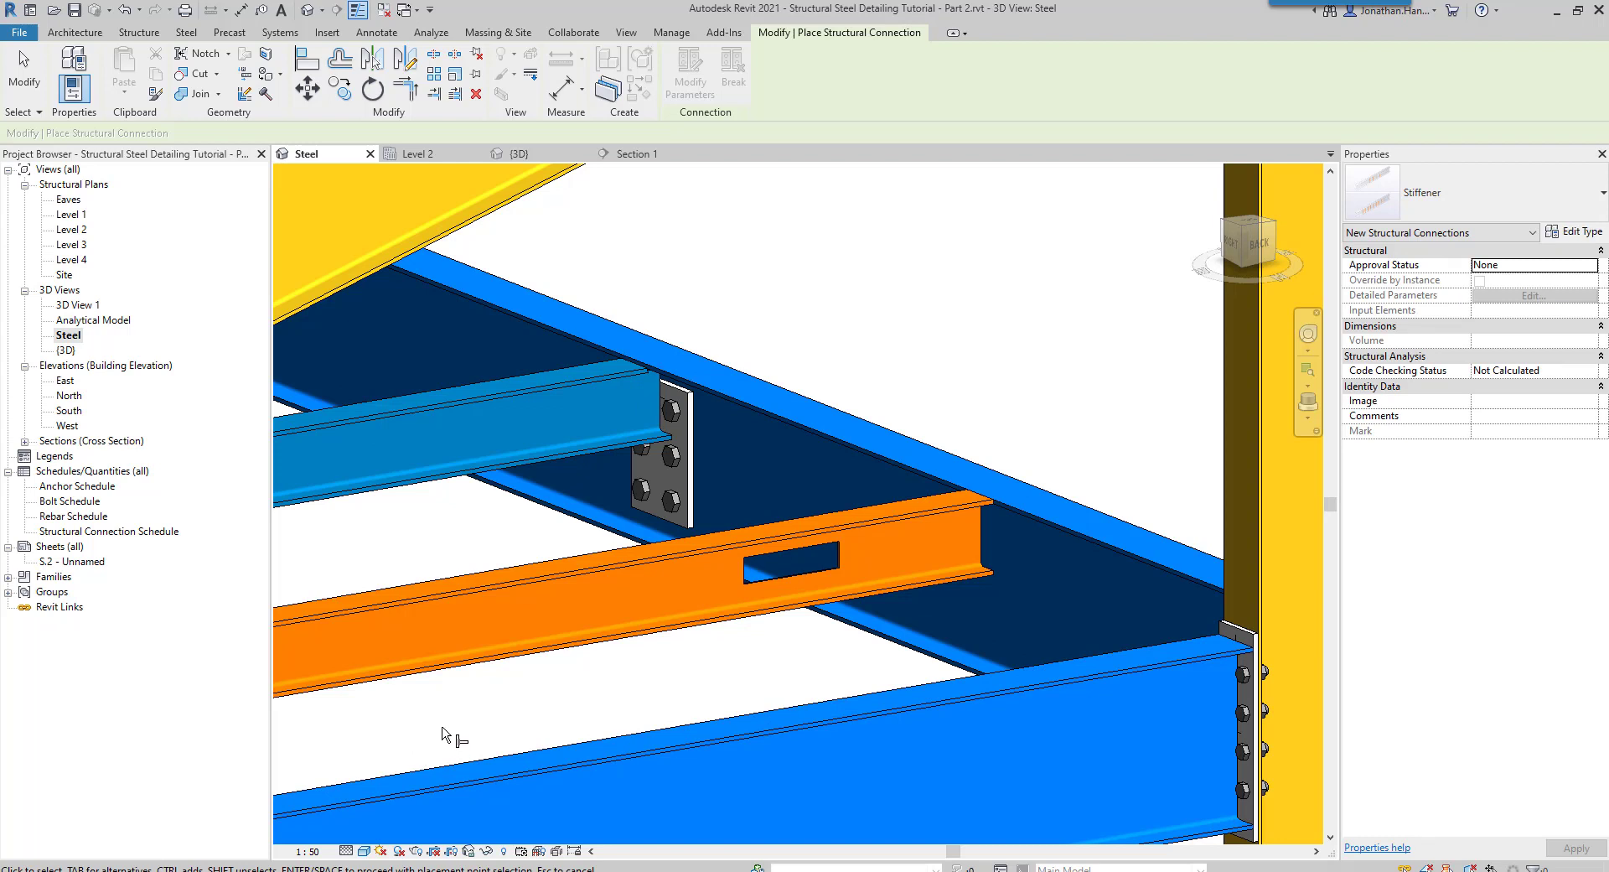
Place a Stiffener on the orange UB127x76x13 beam beside its web opening and select it.
click(626, 642)
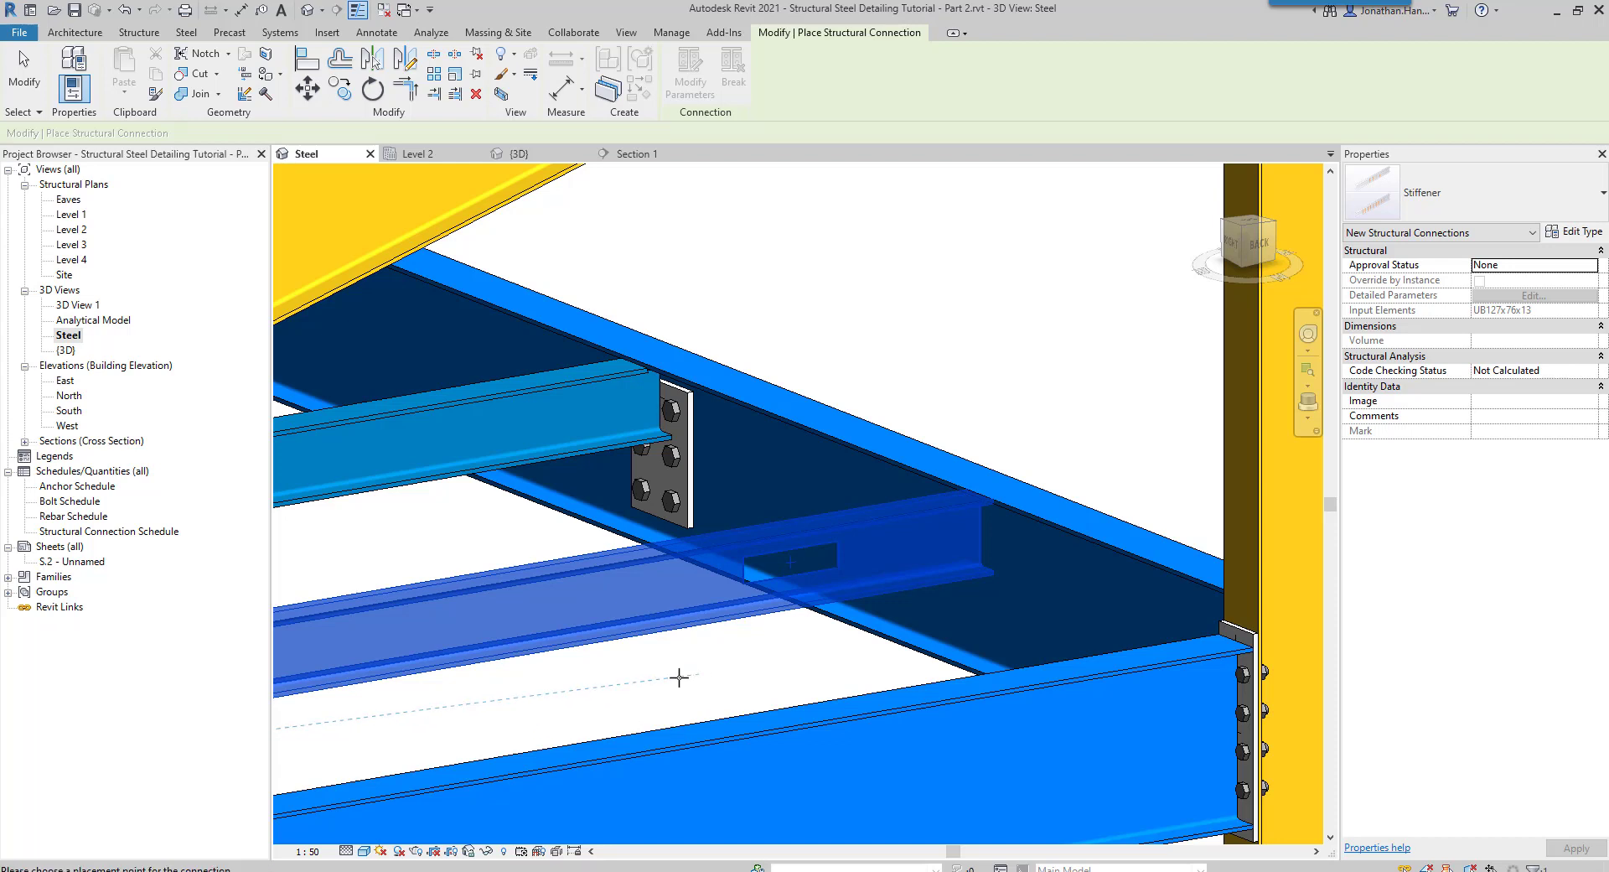
scroll(805, 609, up, 5)
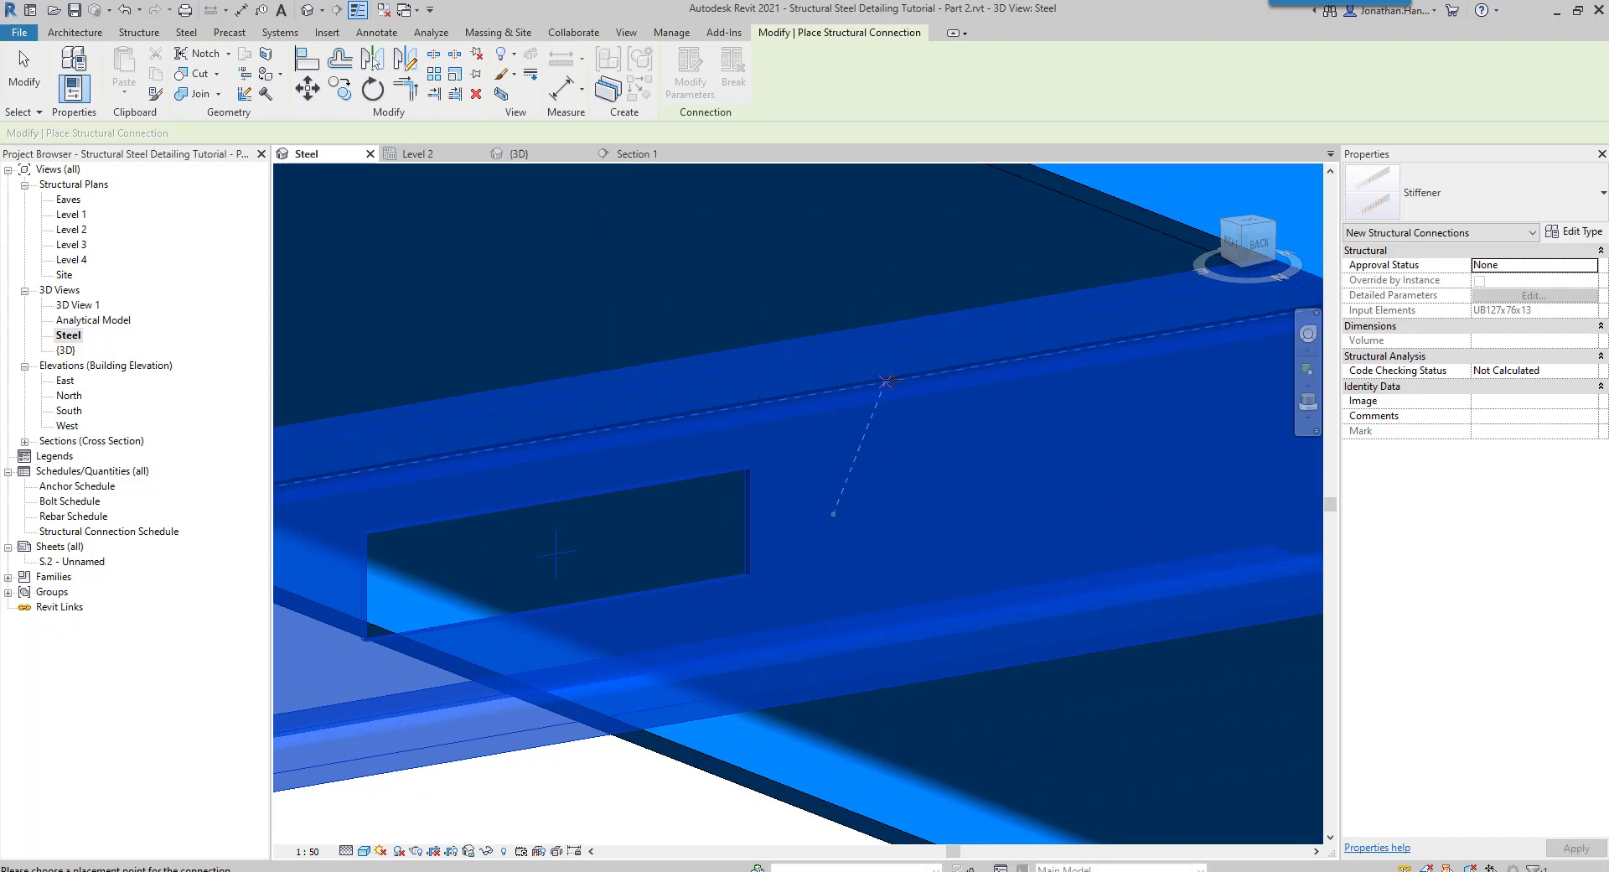
click(895, 379)
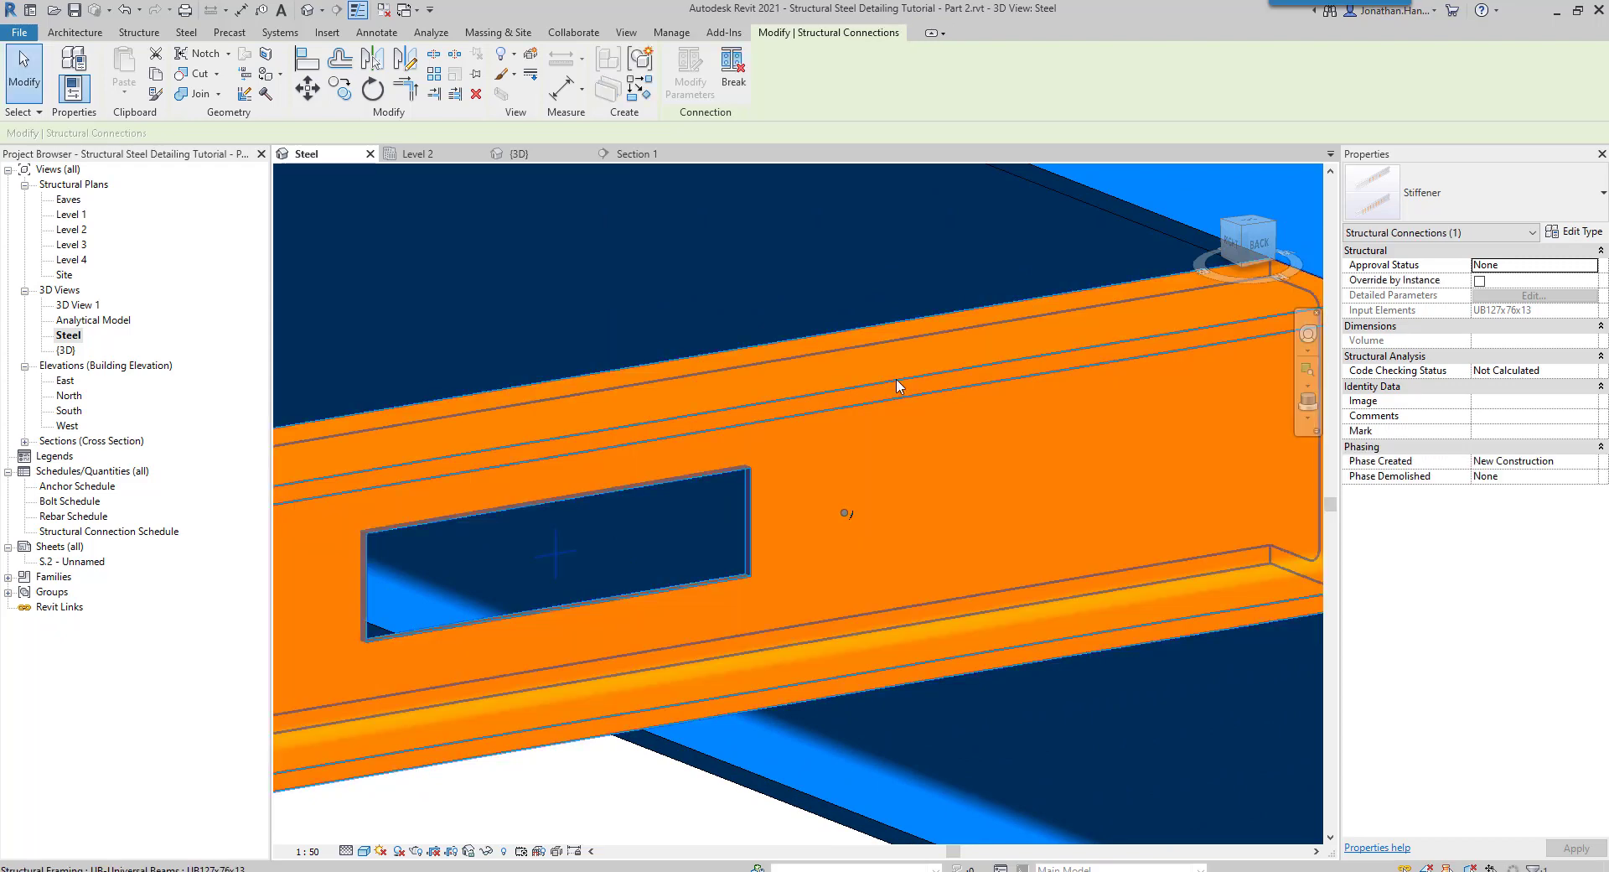
scroll(843, 549, down, 3)
click(749, 779)
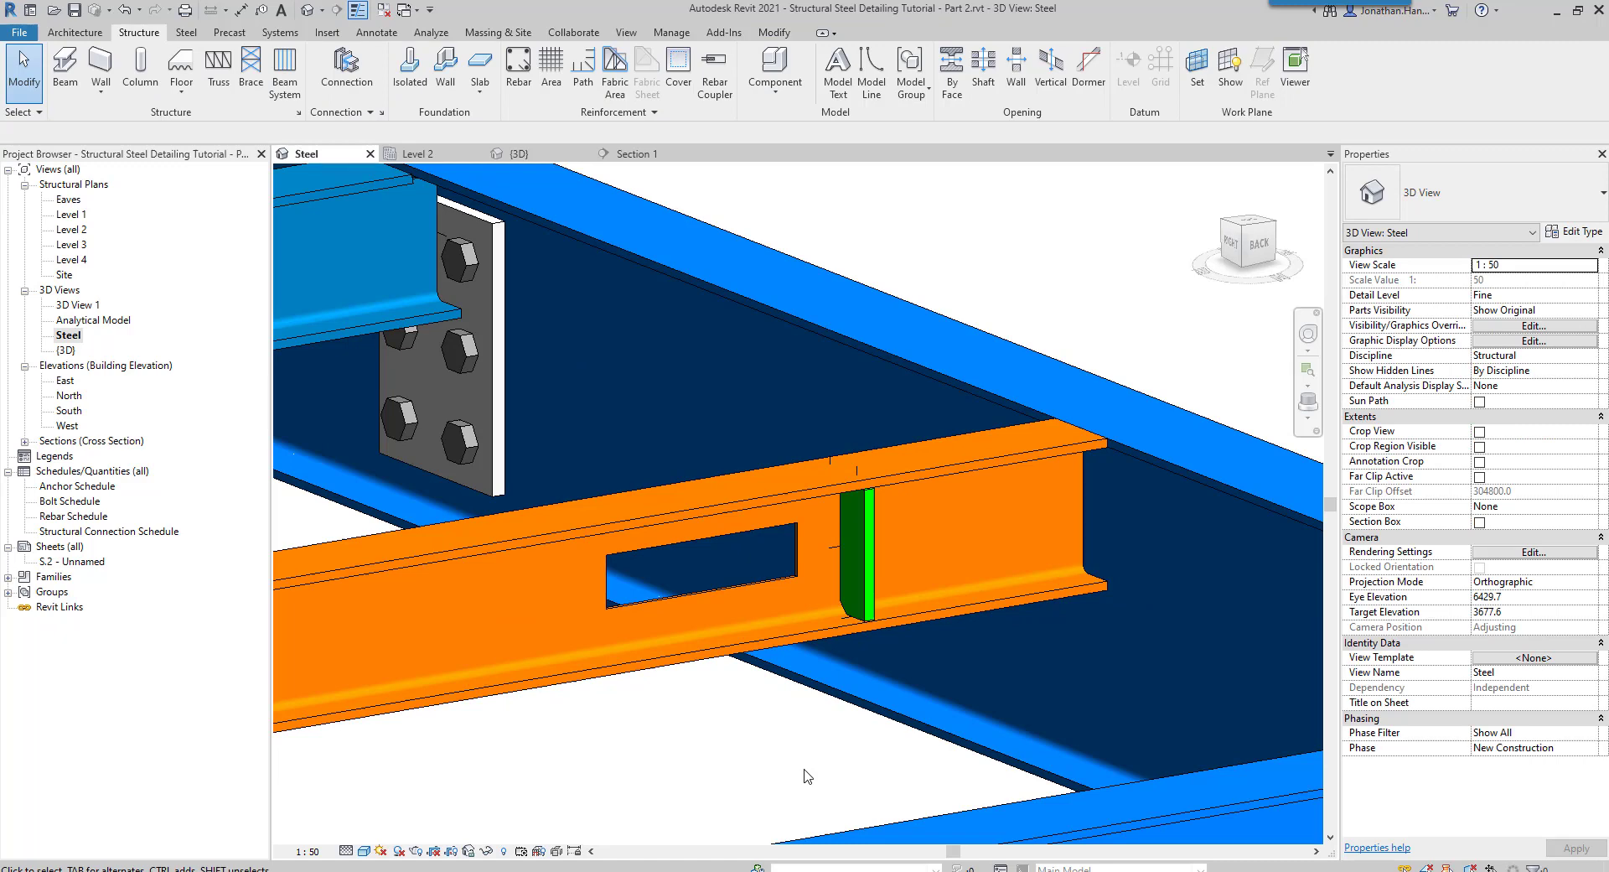
click(858, 553)
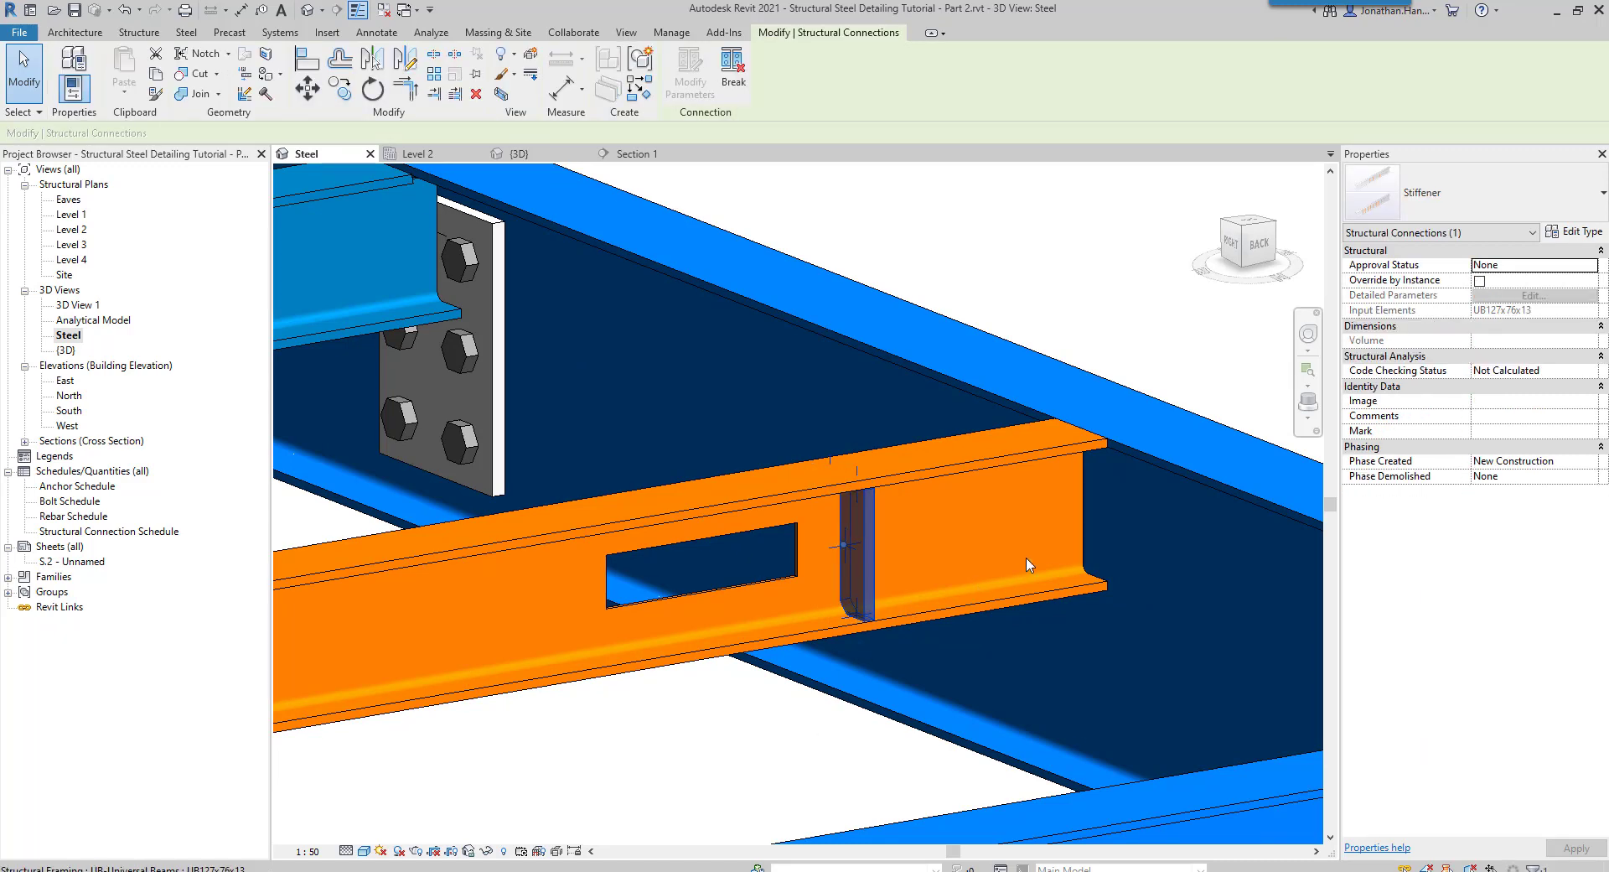
Edit the stiffener type's plate thickness and set its plate alignment to Top.
click(1587, 241)
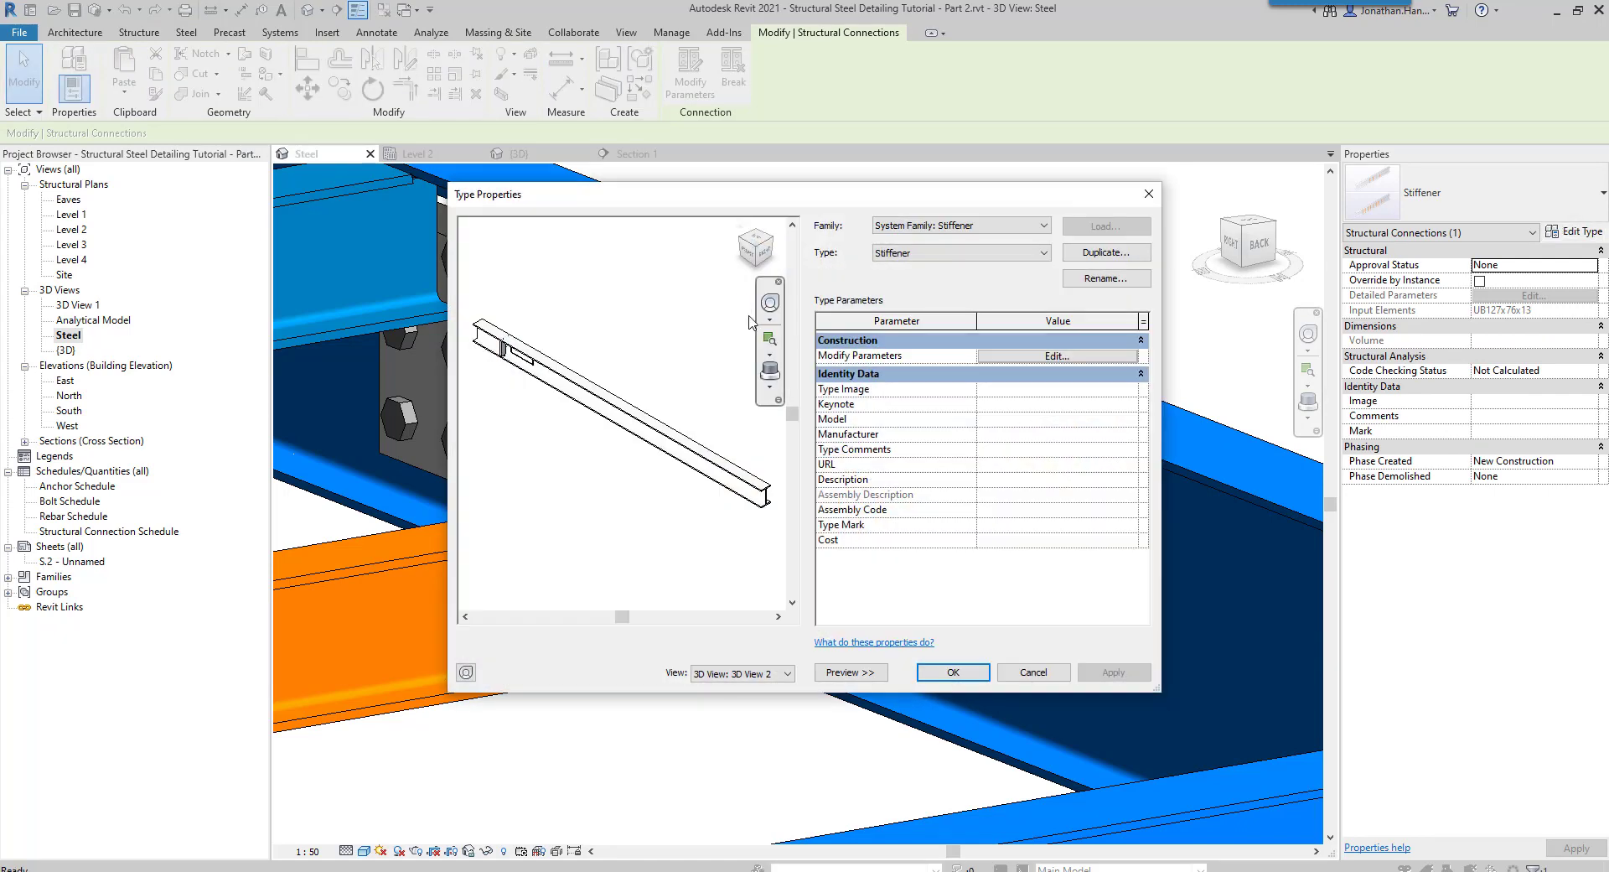
drag(777, 204, 473, 197)
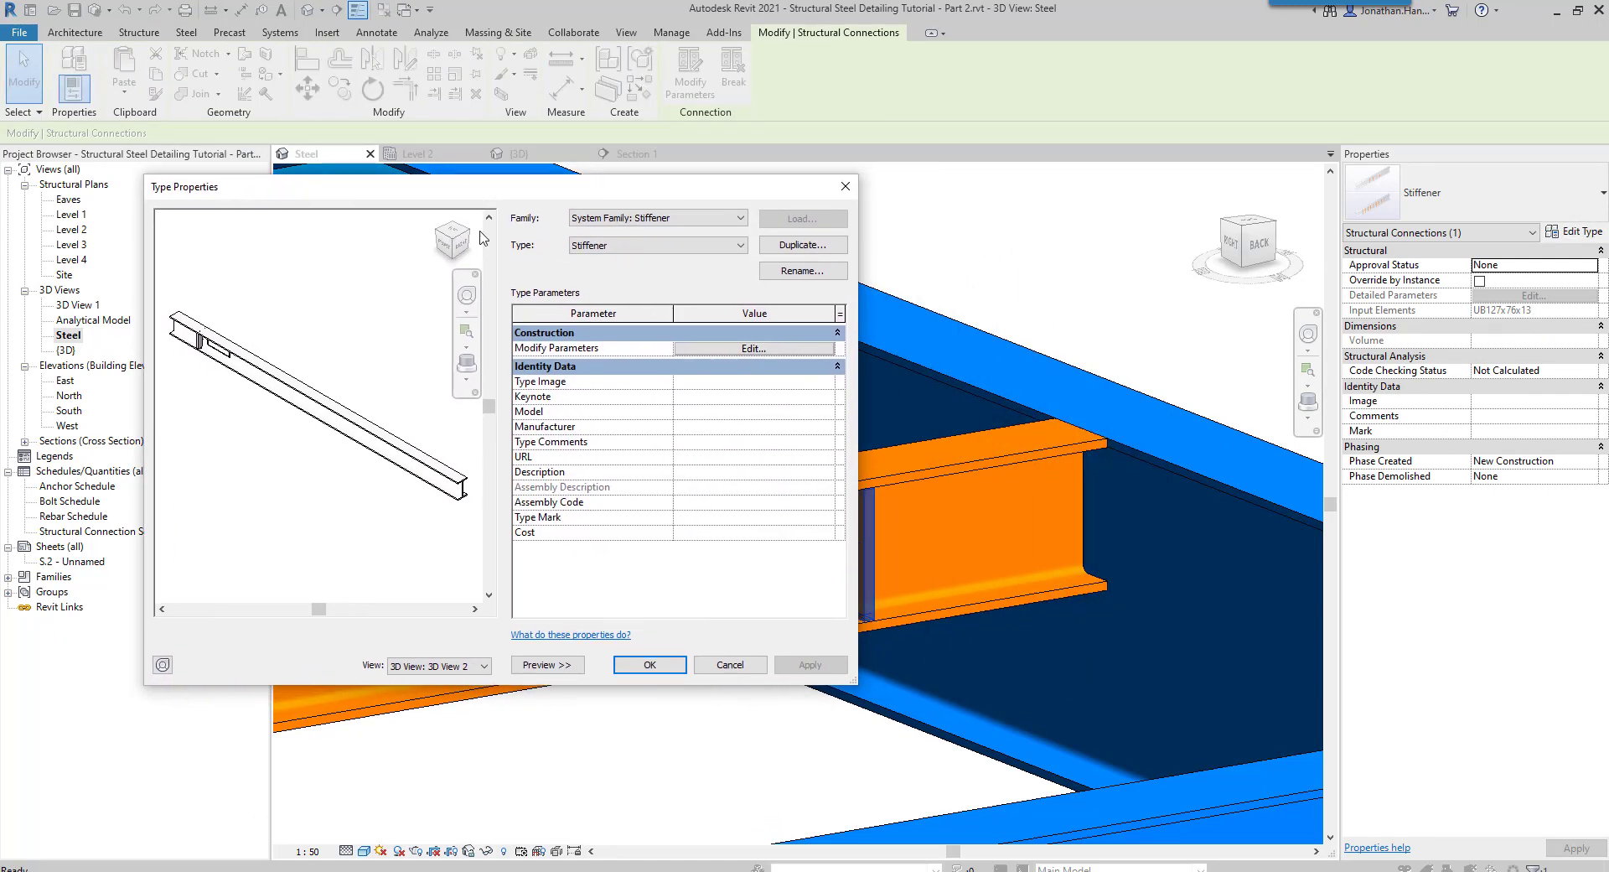
click(727, 350)
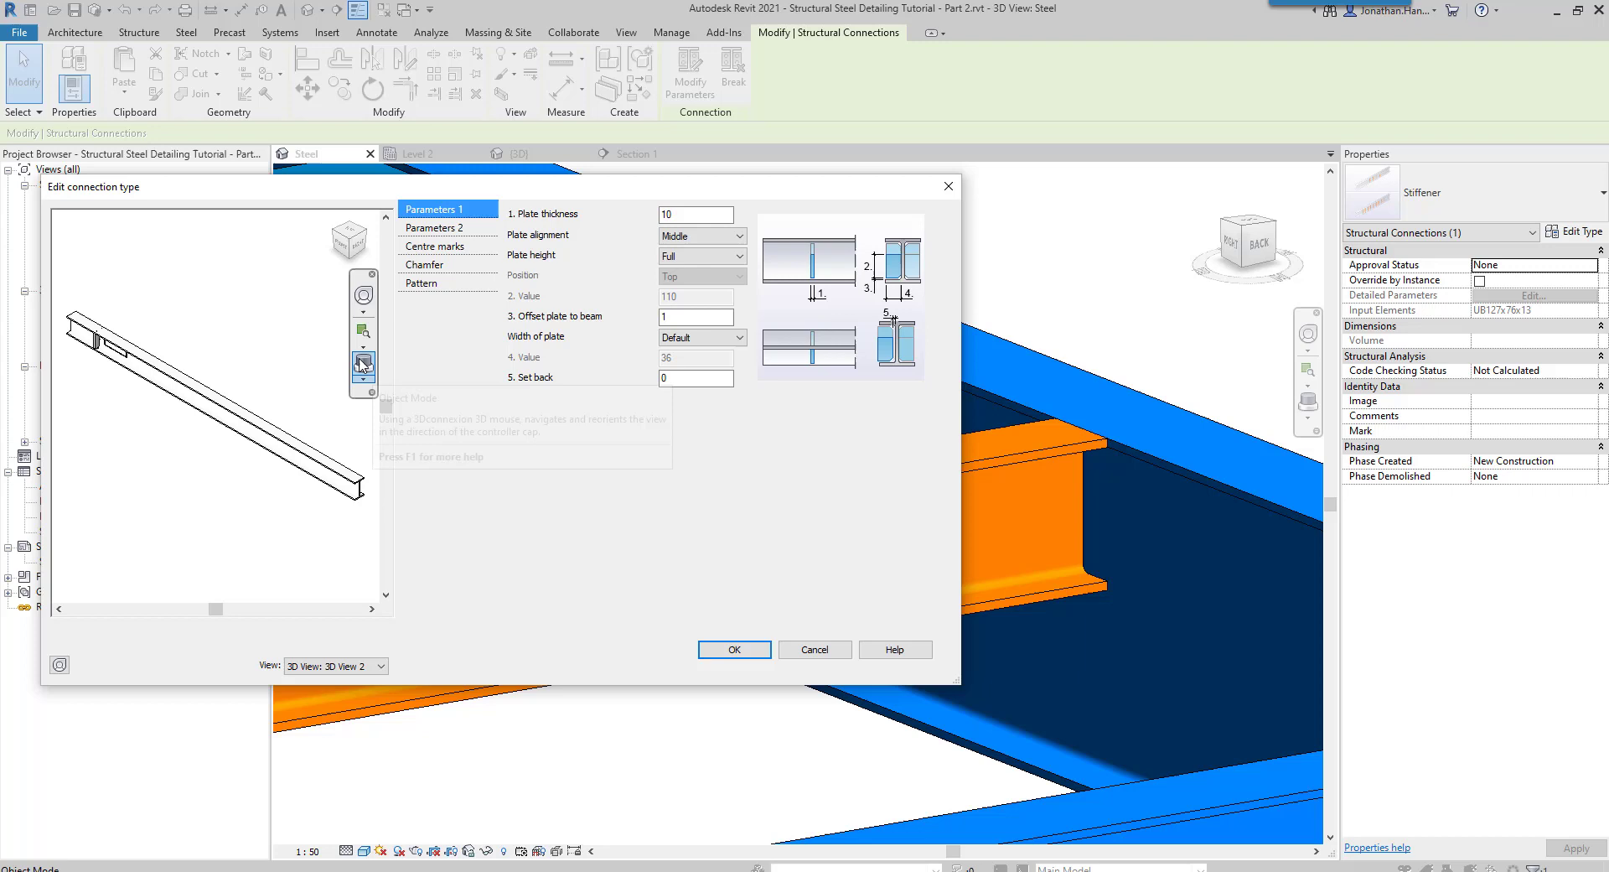
drag(608, 191, 444, 242)
key(Tab)
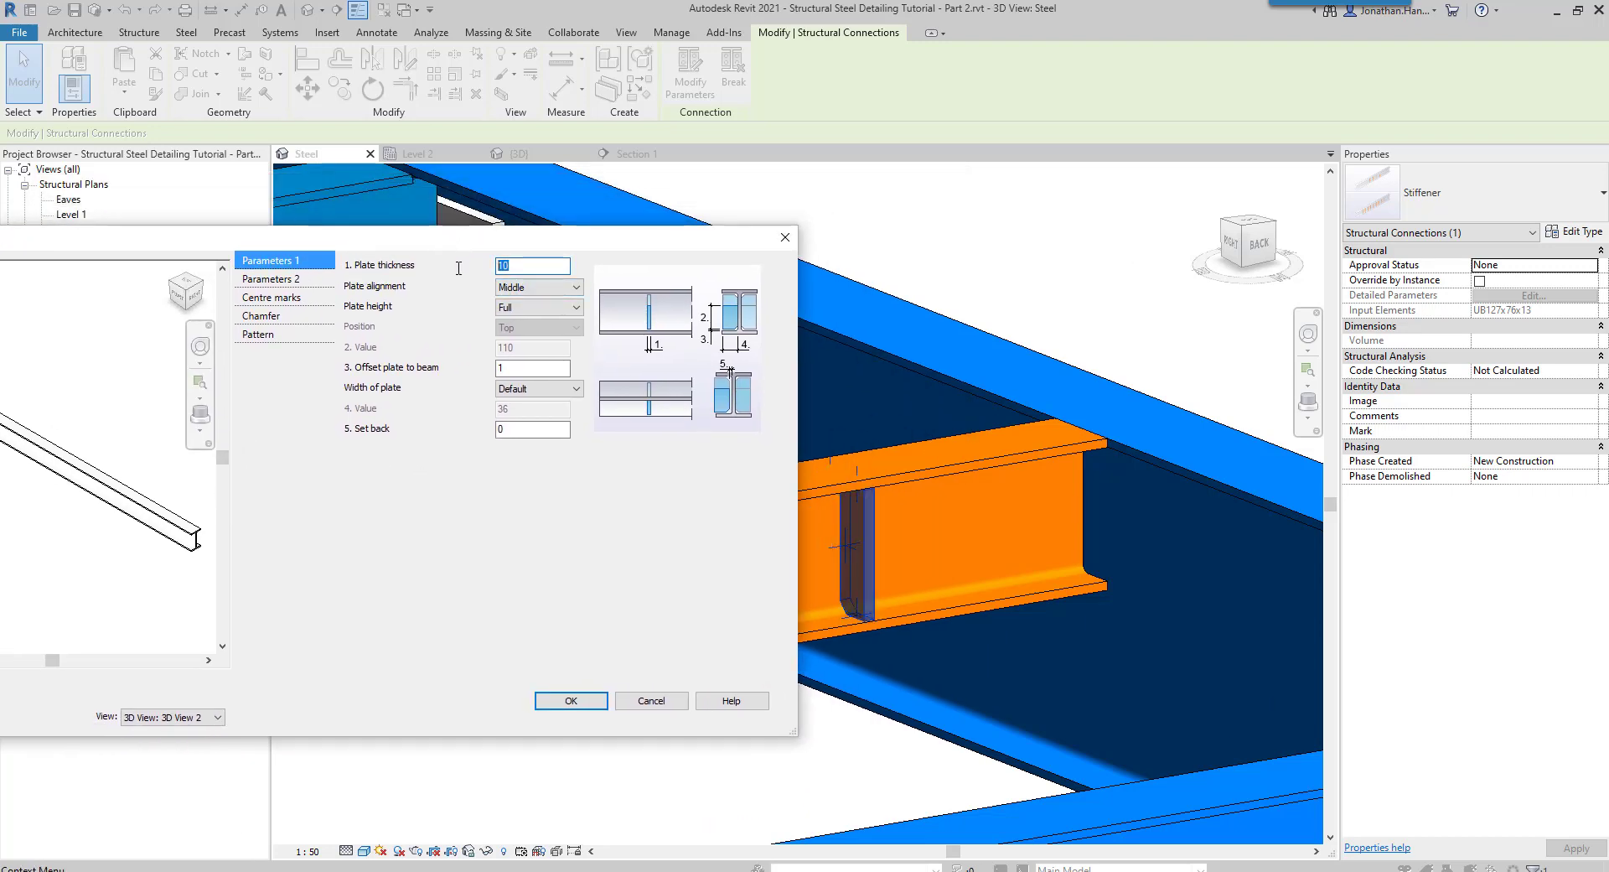
click(583, 287)
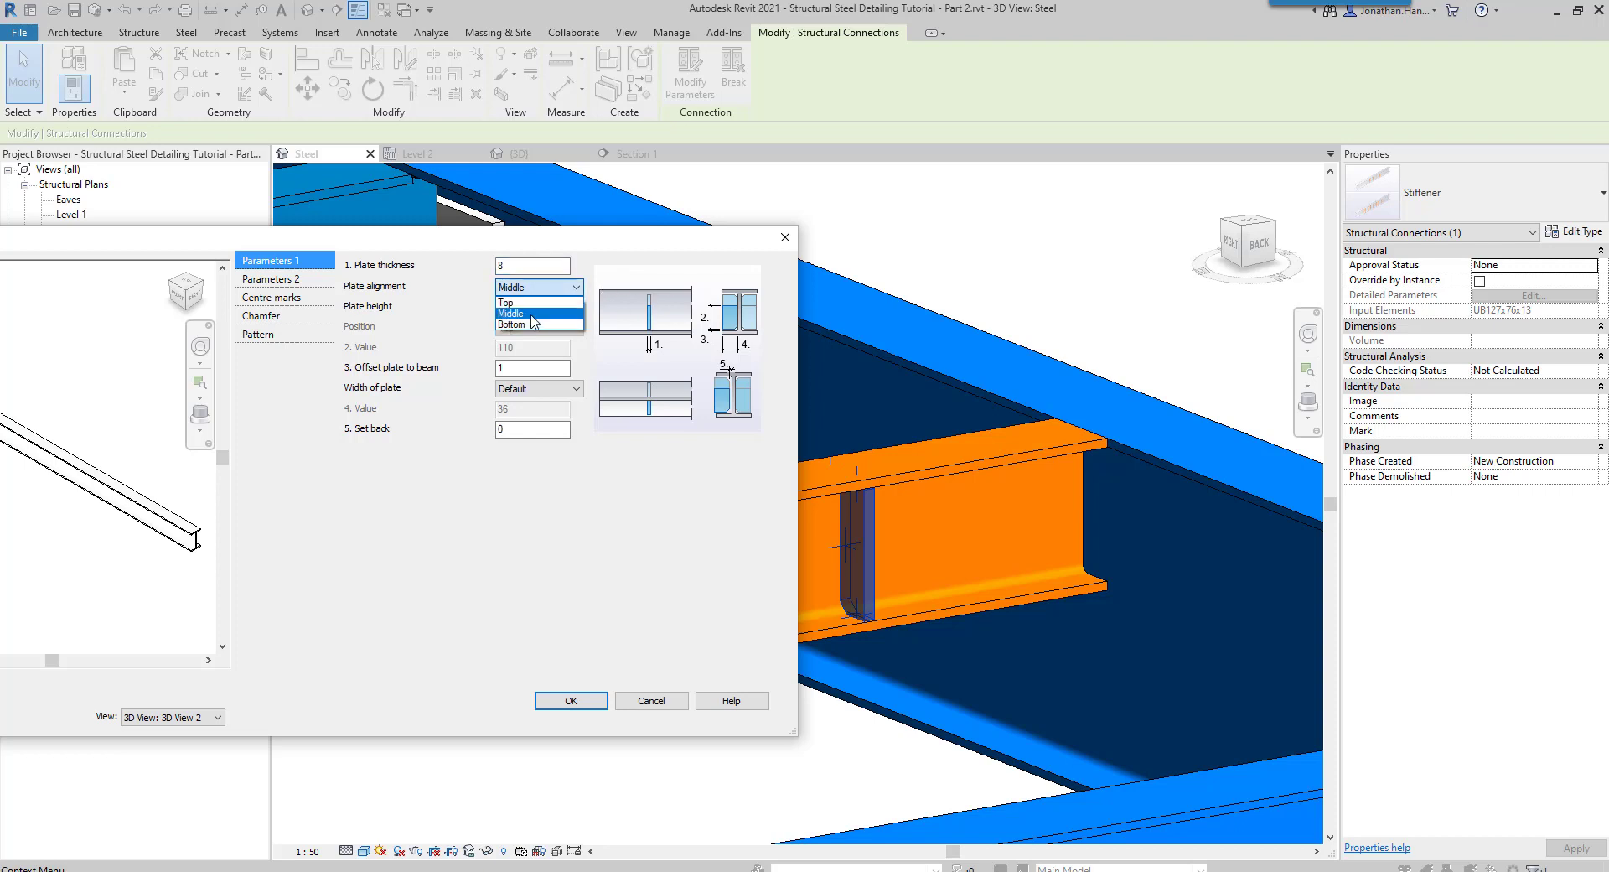
click(534, 312)
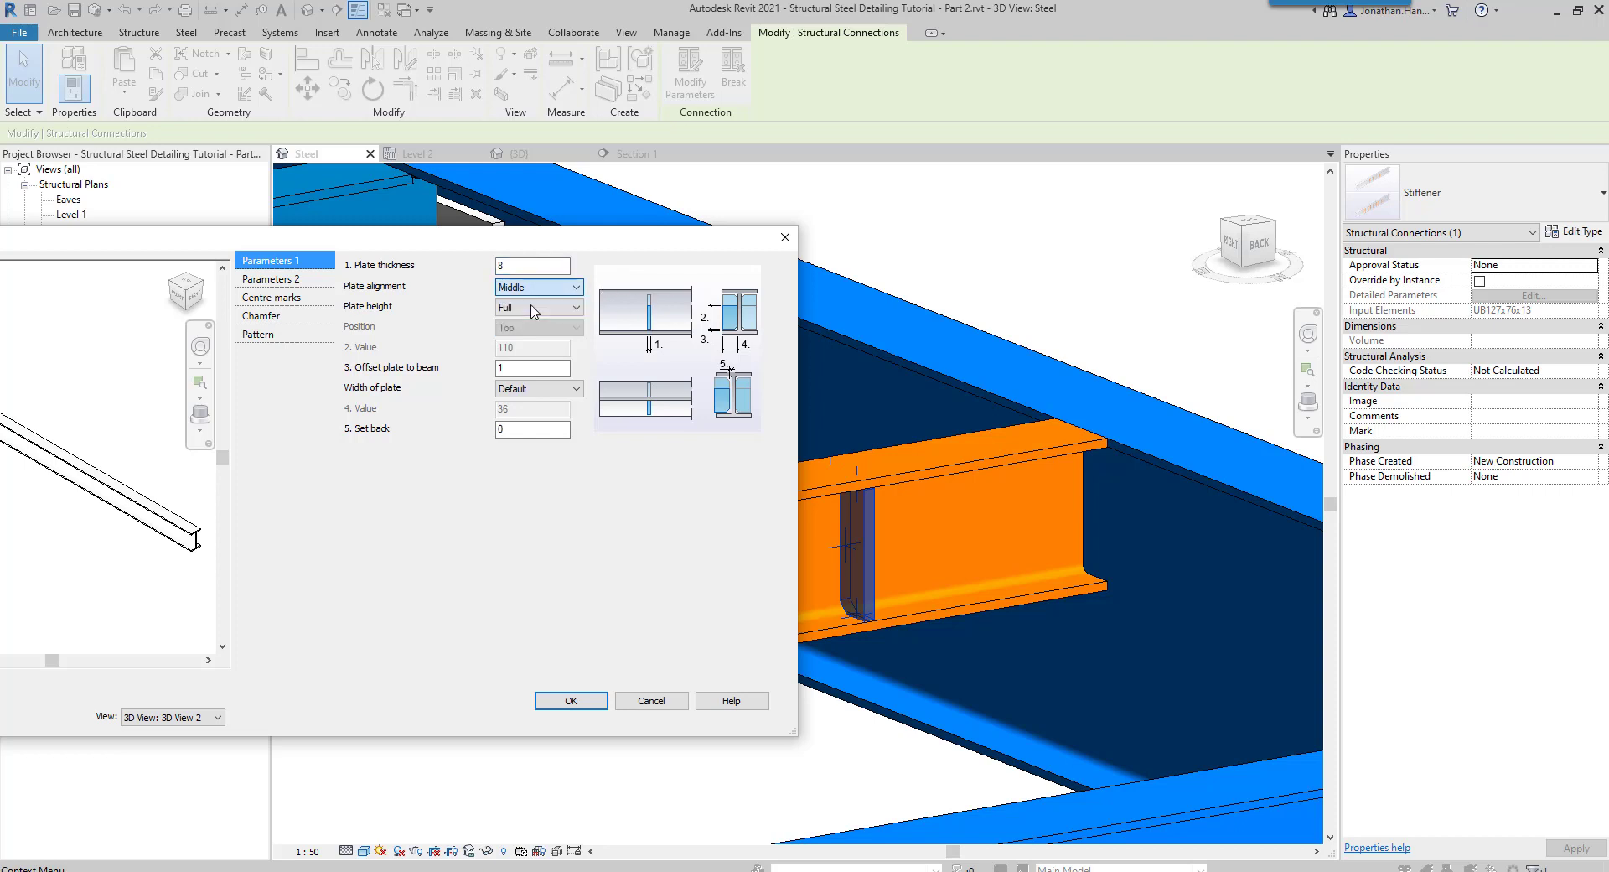
click(564, 703)
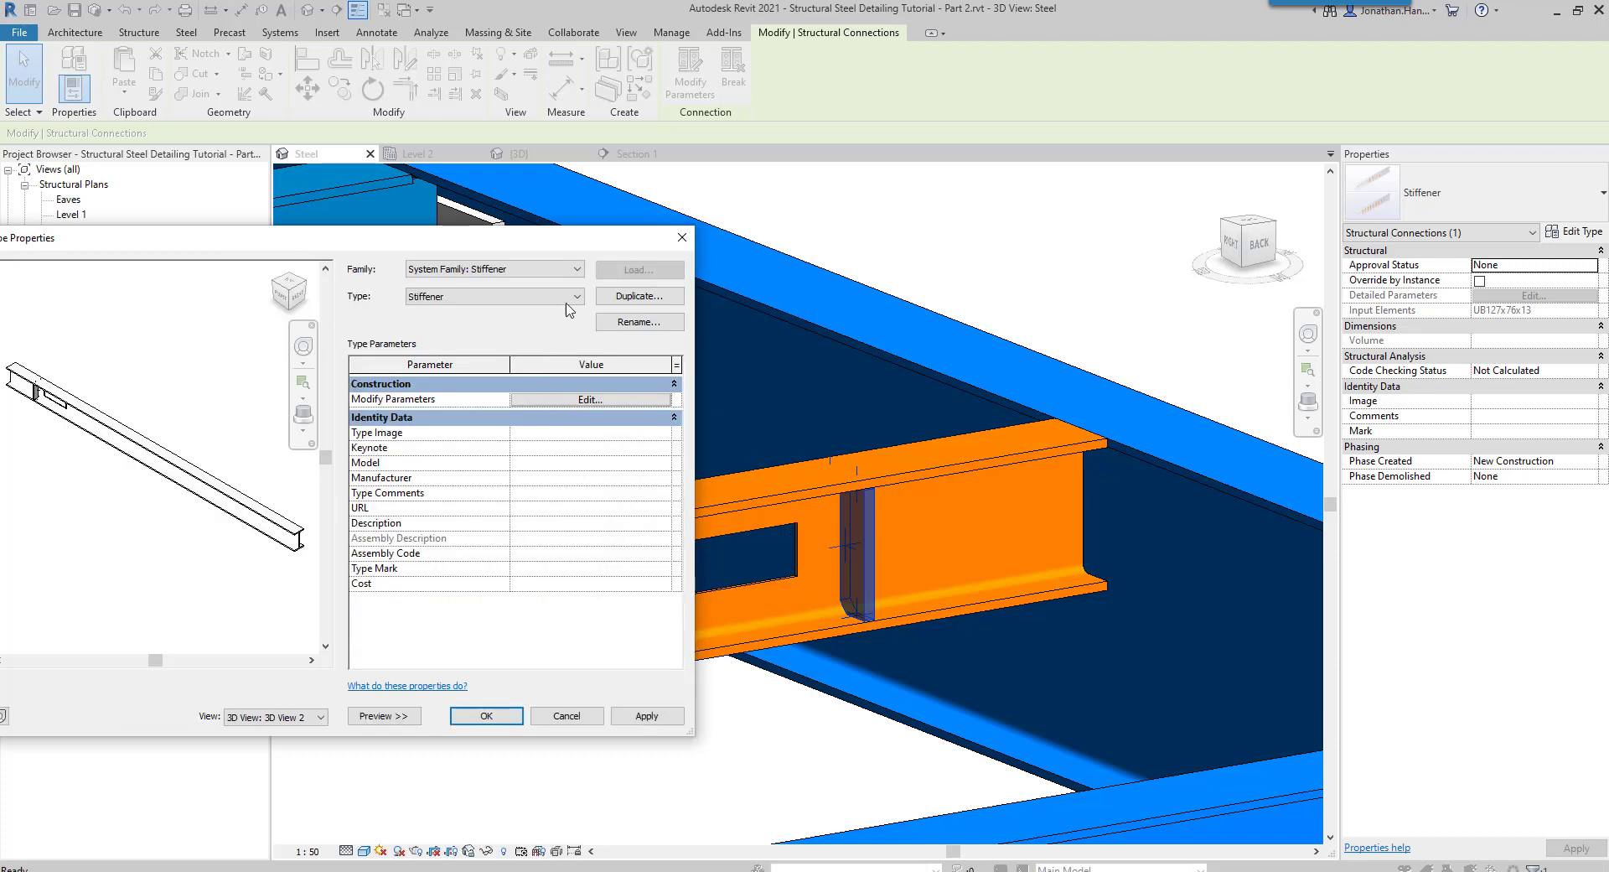
Review the centre mark, chamfer, pattern and dimension pages, then apply the stiffener type changes.
click(616, 400)
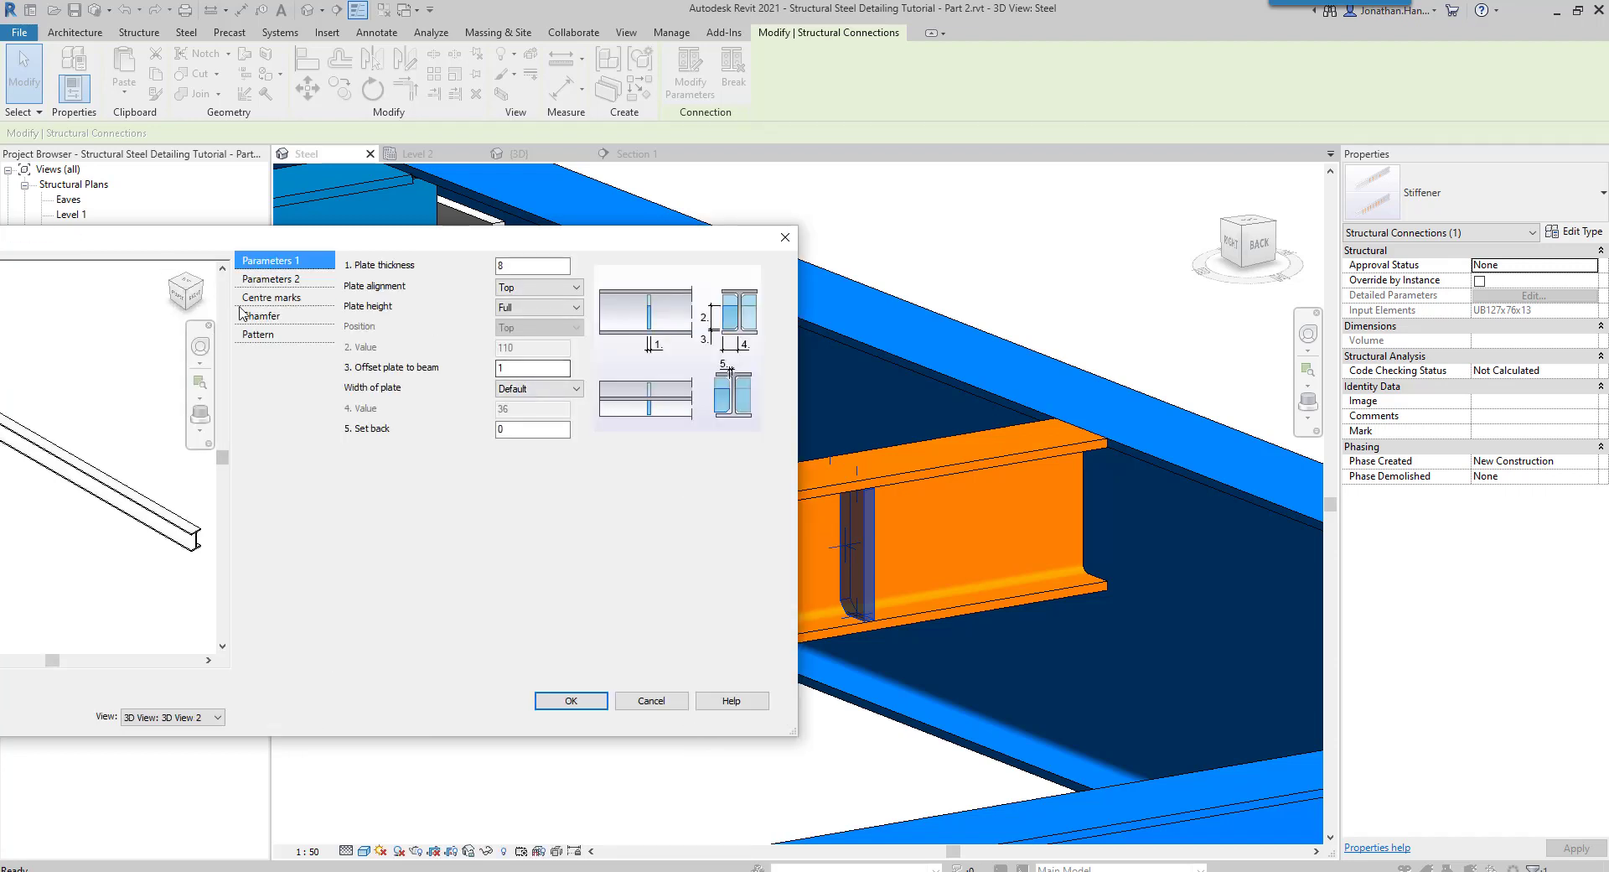
click(298, 279)
click(277, 298)
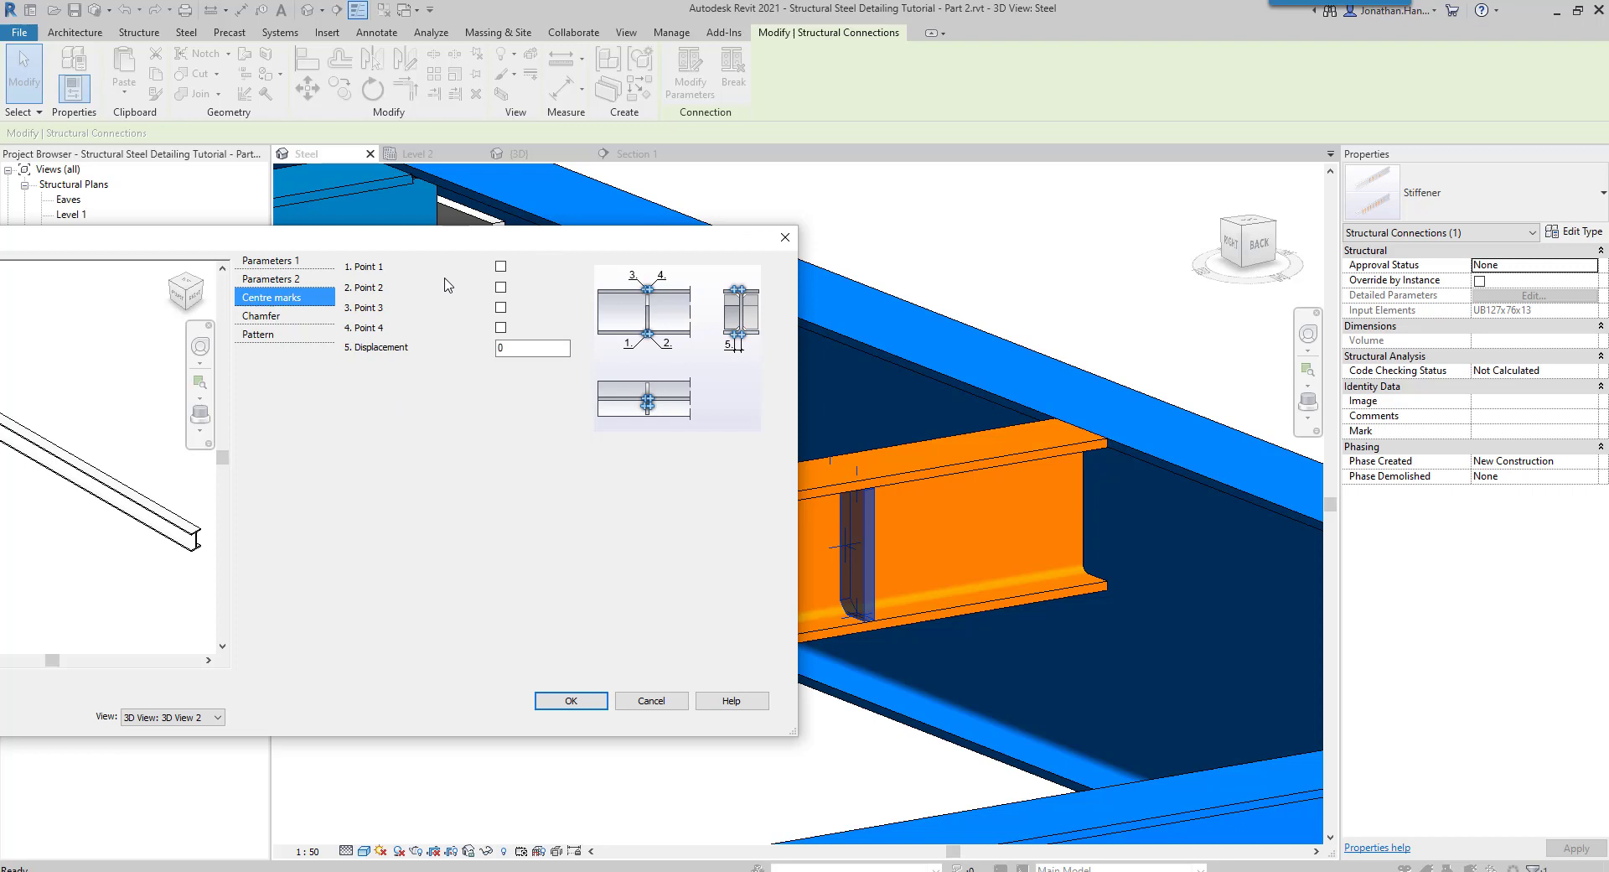
click(269, 318)
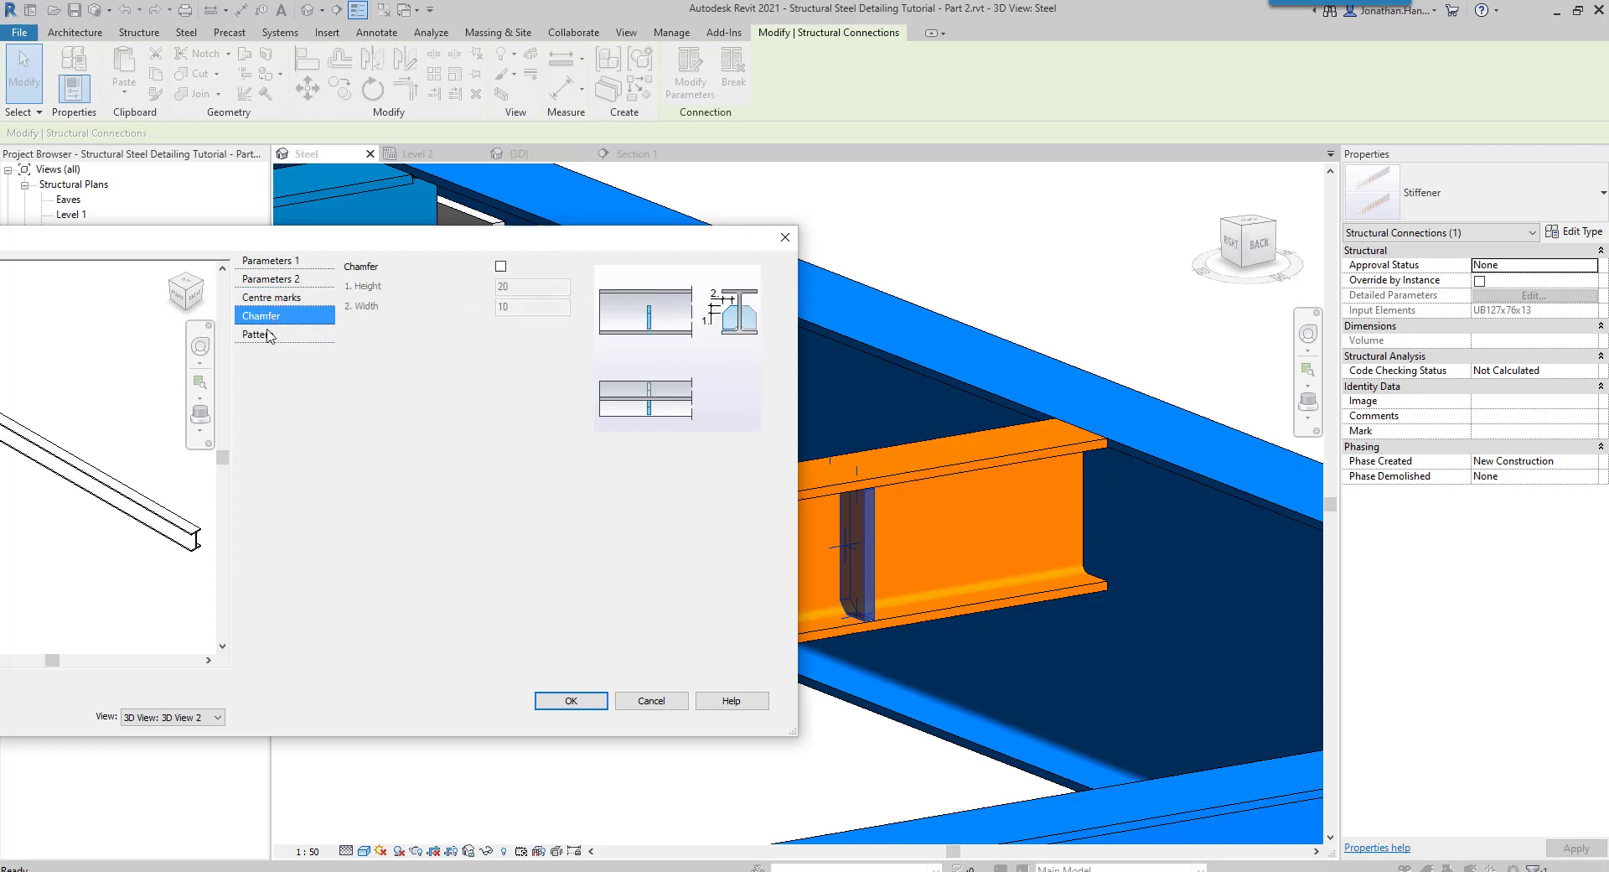
click(269, 335)
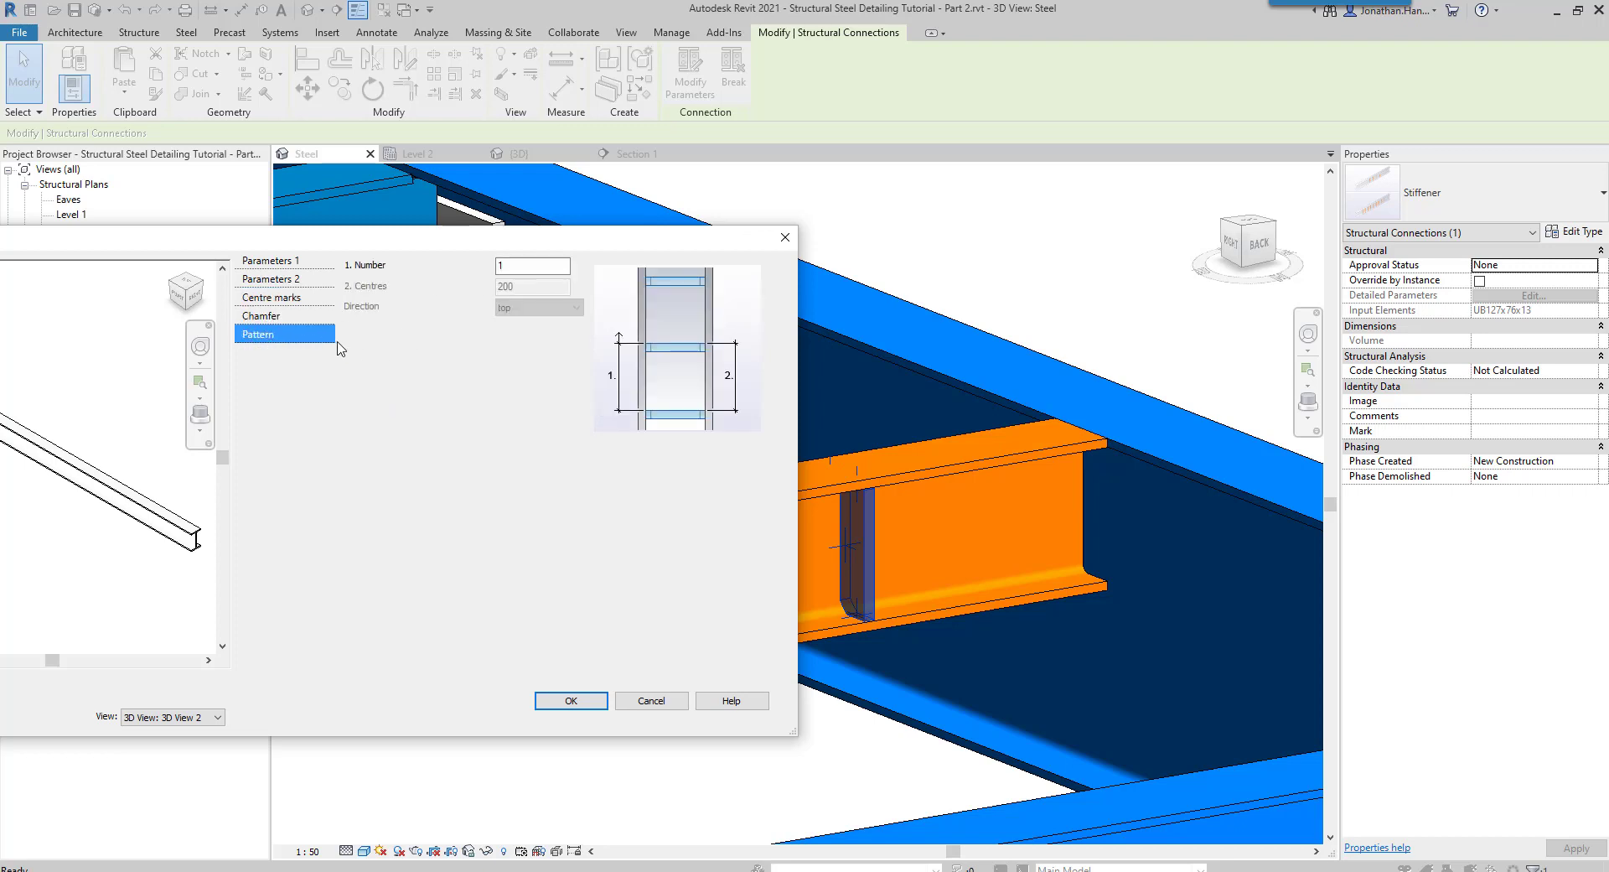
click(283, 264)
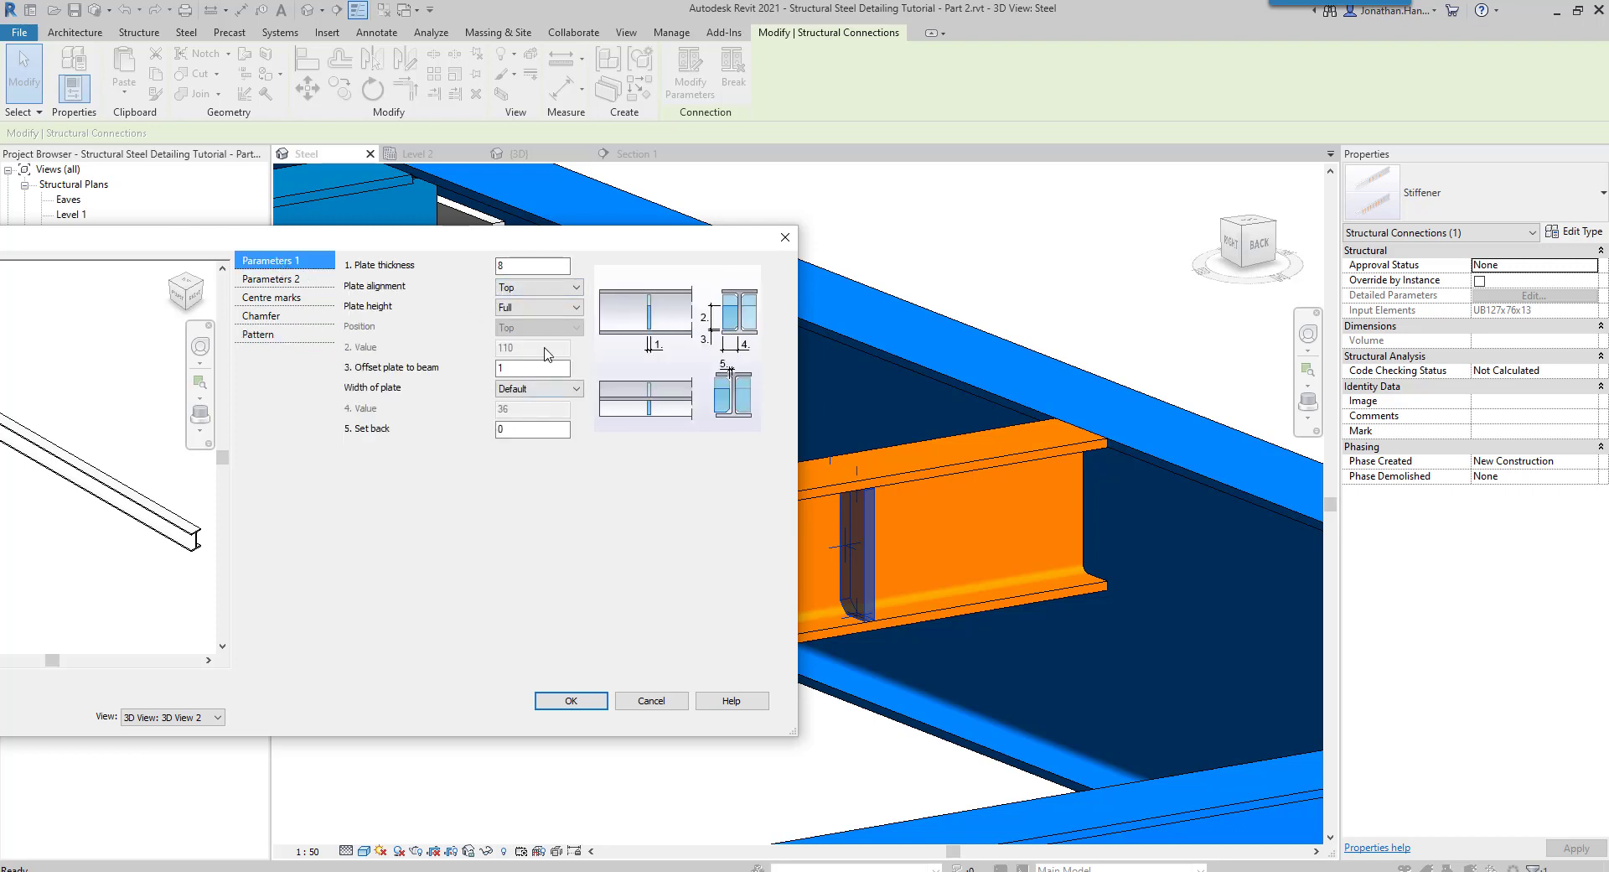
click(570, 701)
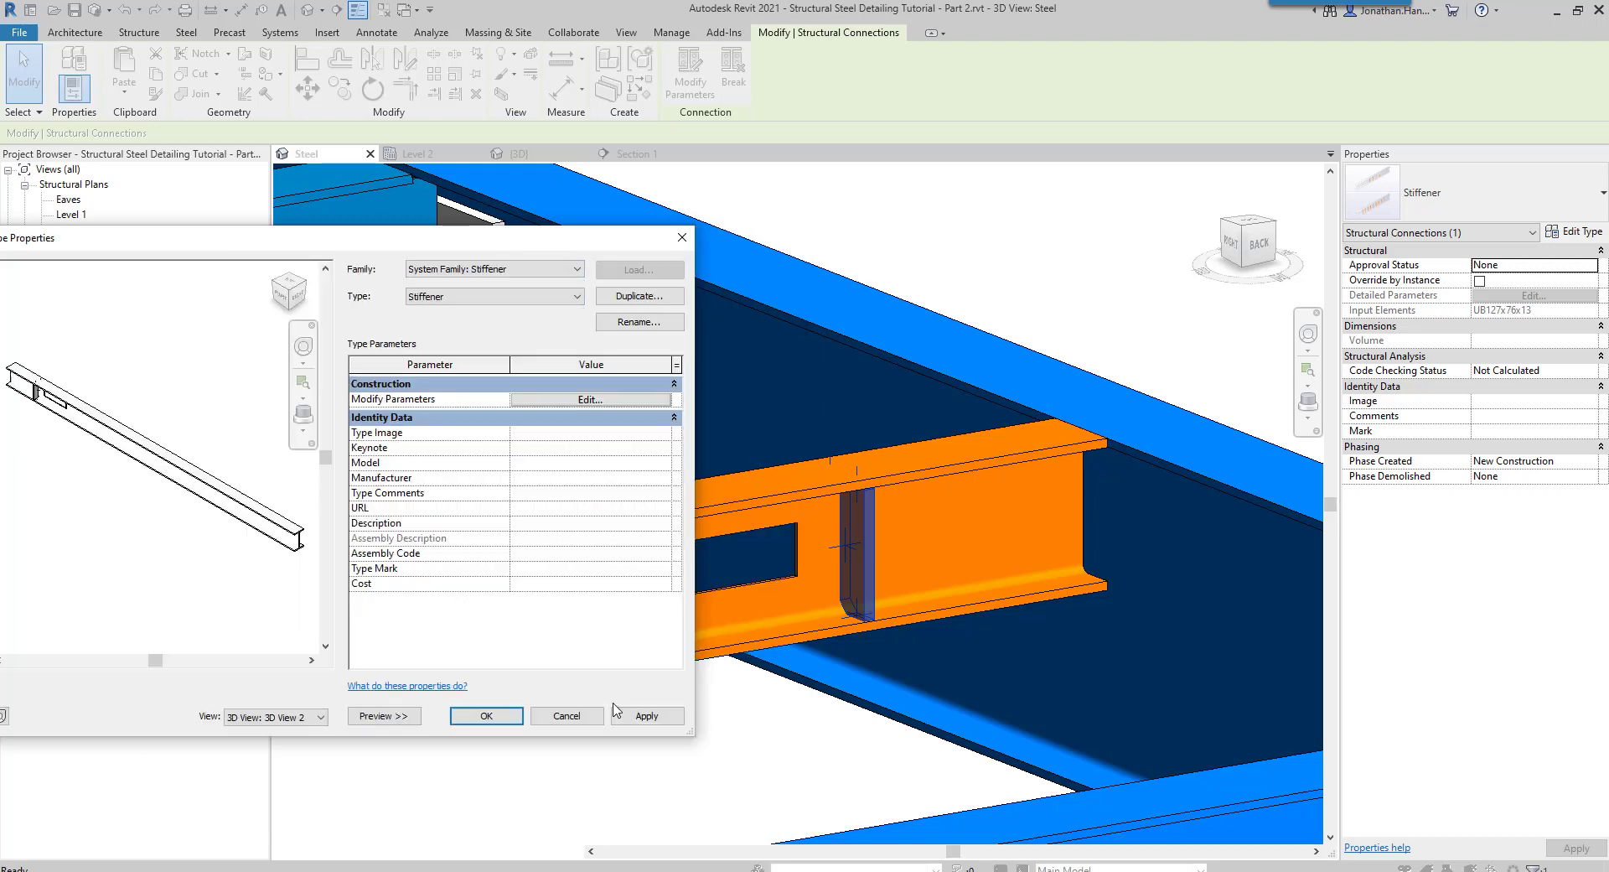
click(645, 716)
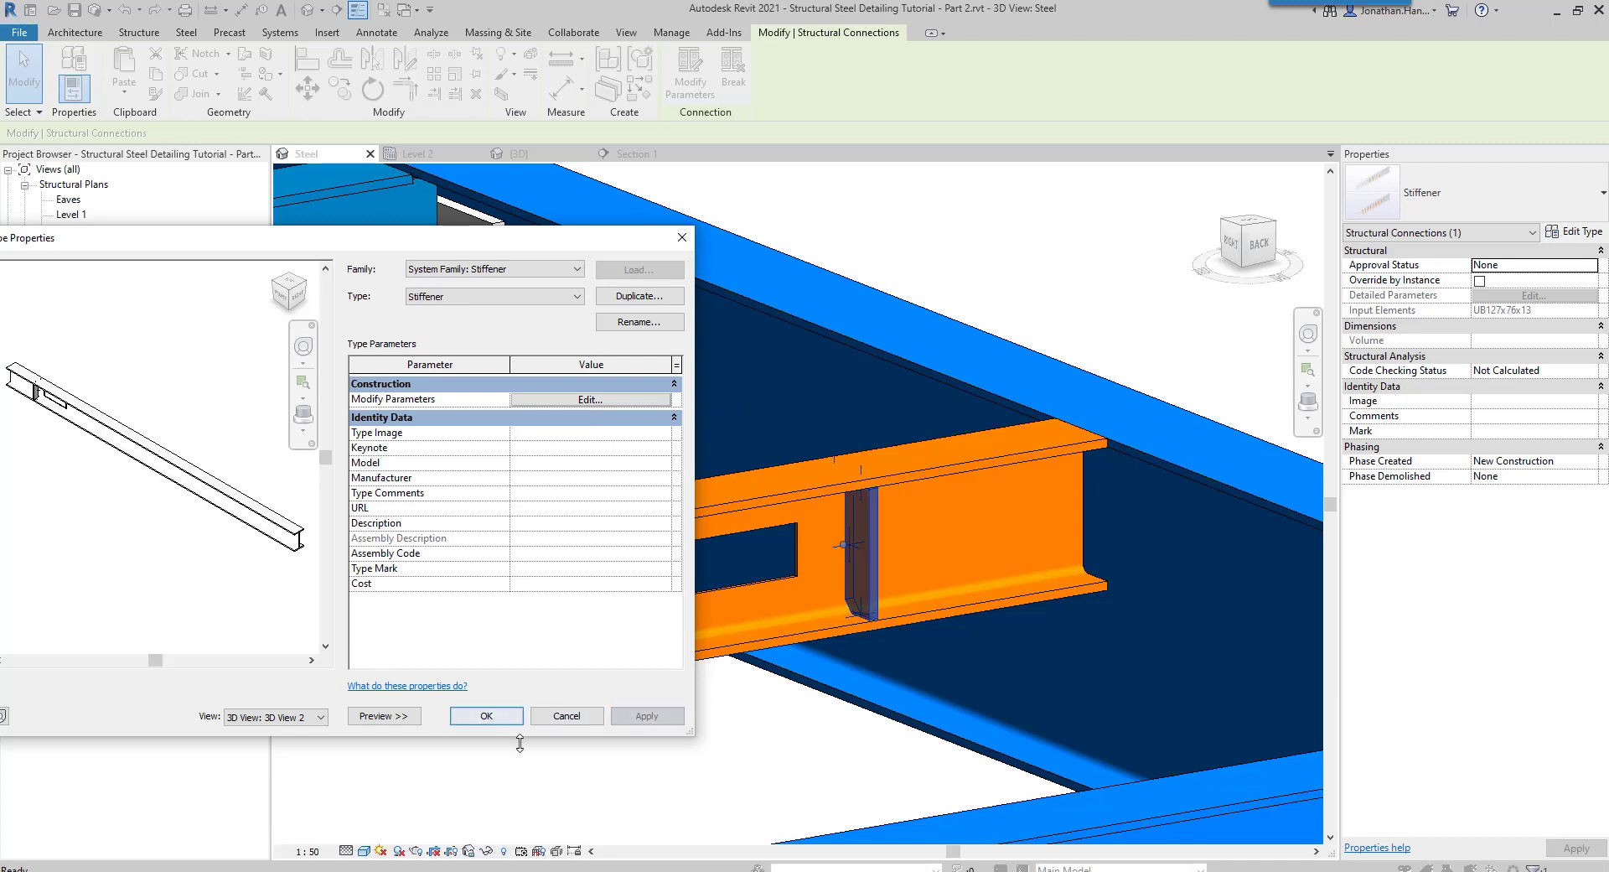
click(486, 715)
Open Section 1 and switch it to Wireframe visual style.
key(Escape)
middle_drag(729, 671, 952, 675)
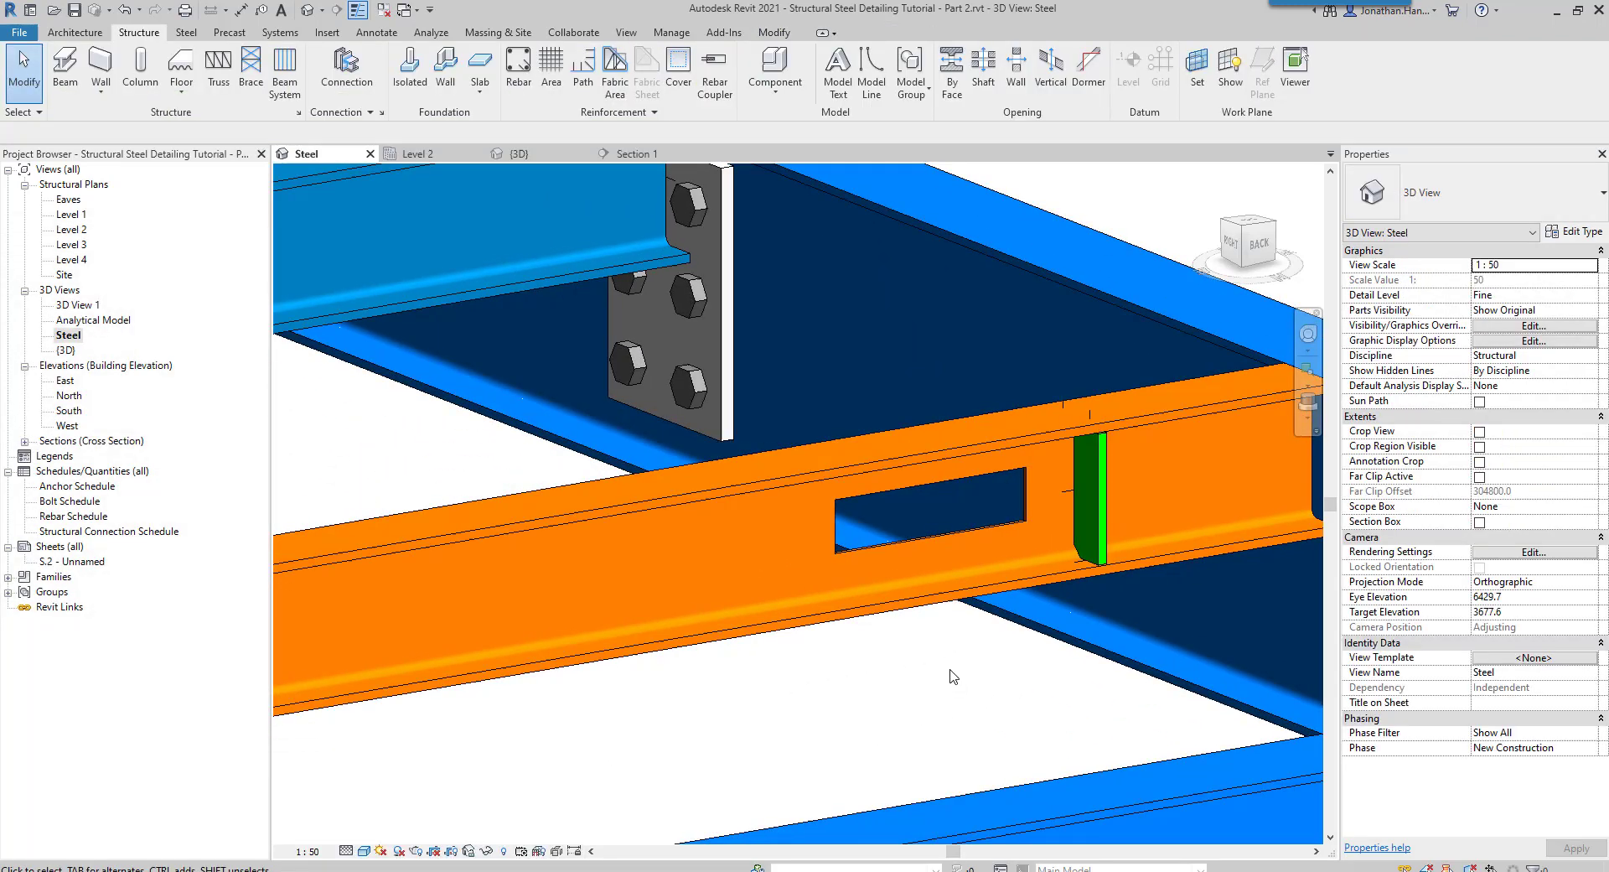
click(24, 441)
double_click(78, 455)
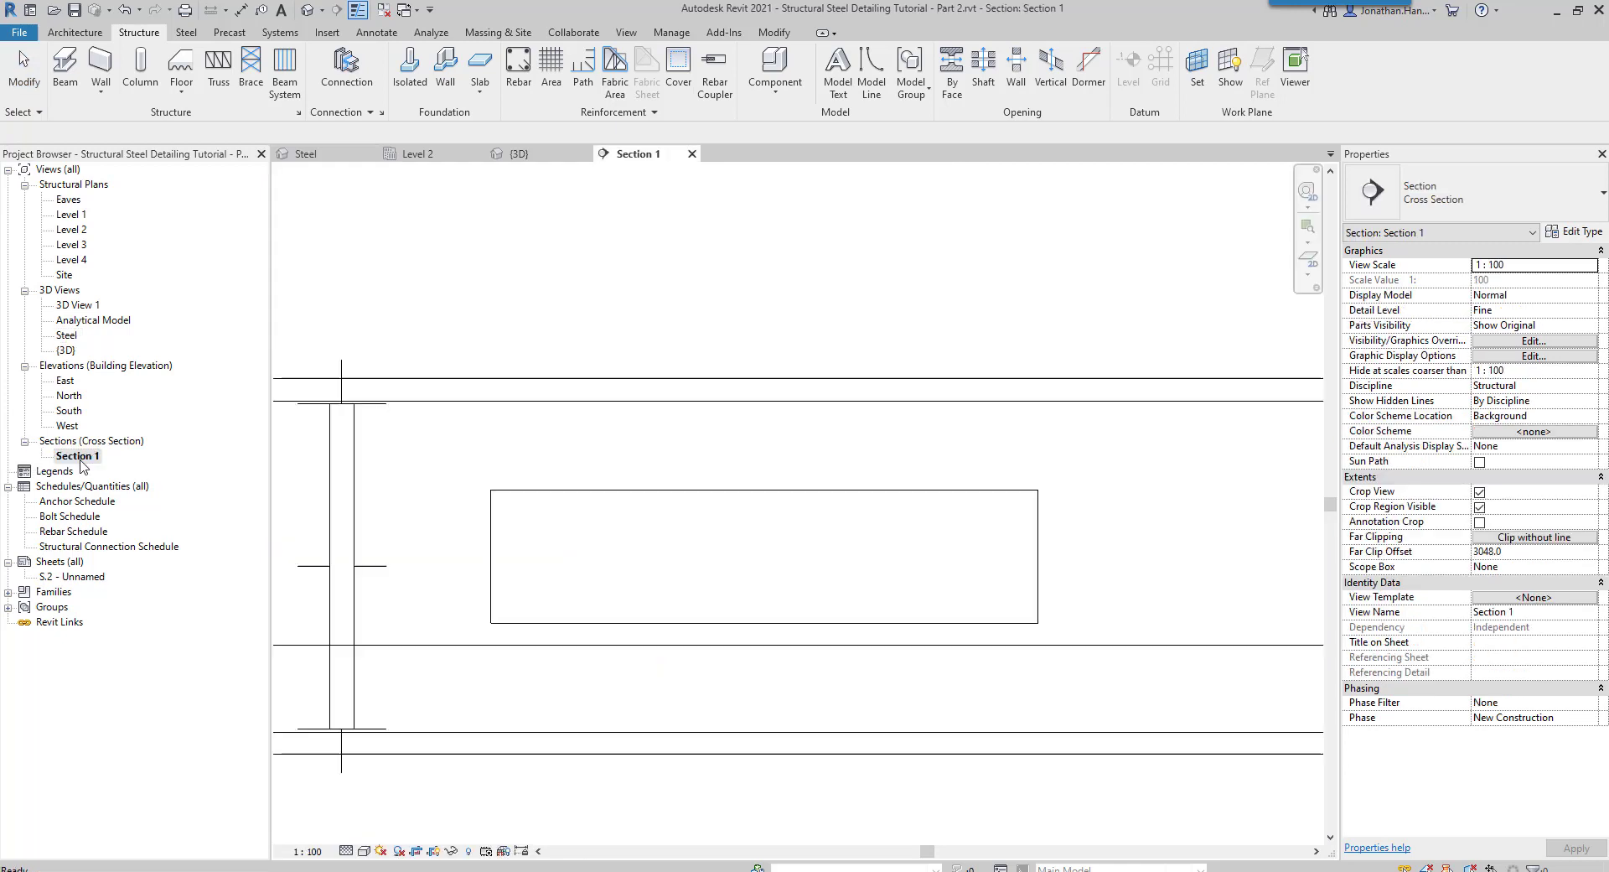
click(364, 850)
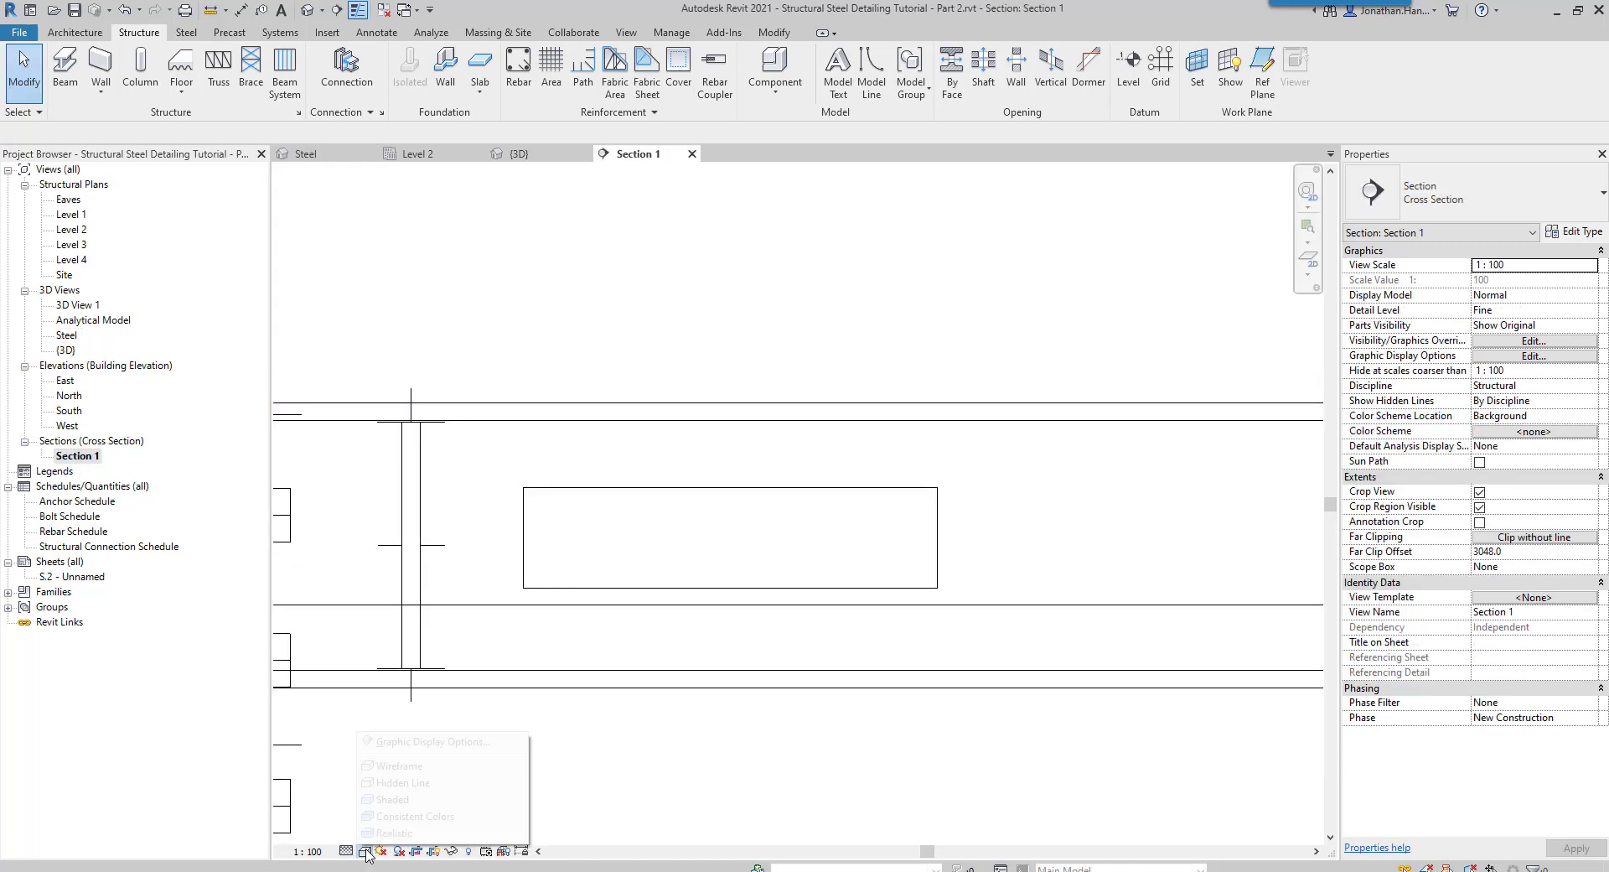
click(411, 765)
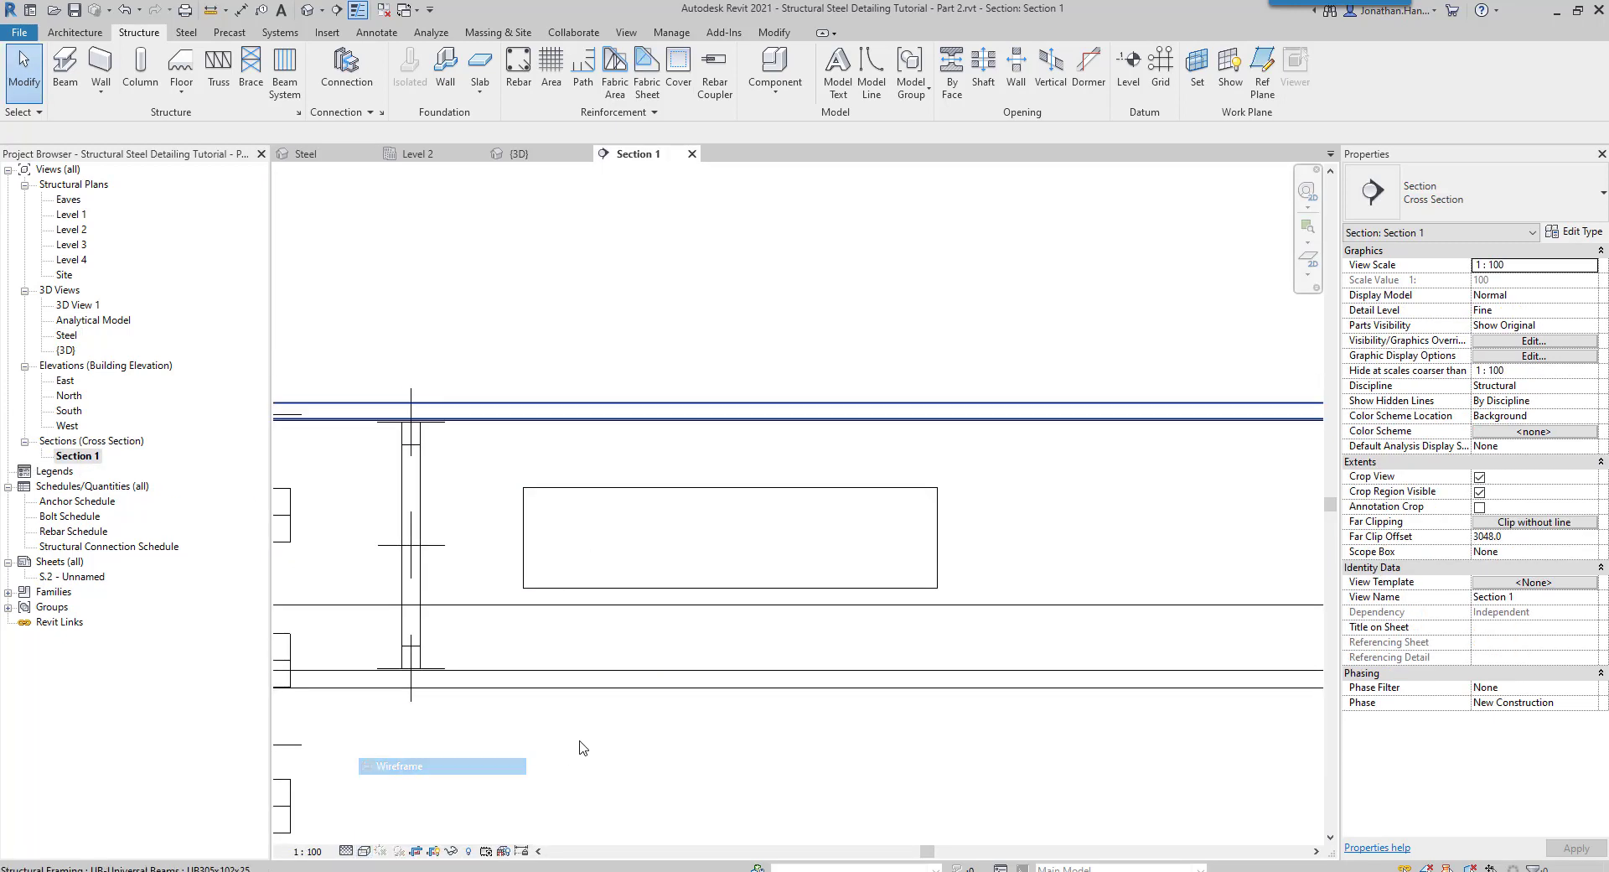
Move the stiffener to the web opening's left edge.
click(434, 464)
click(308, 88)
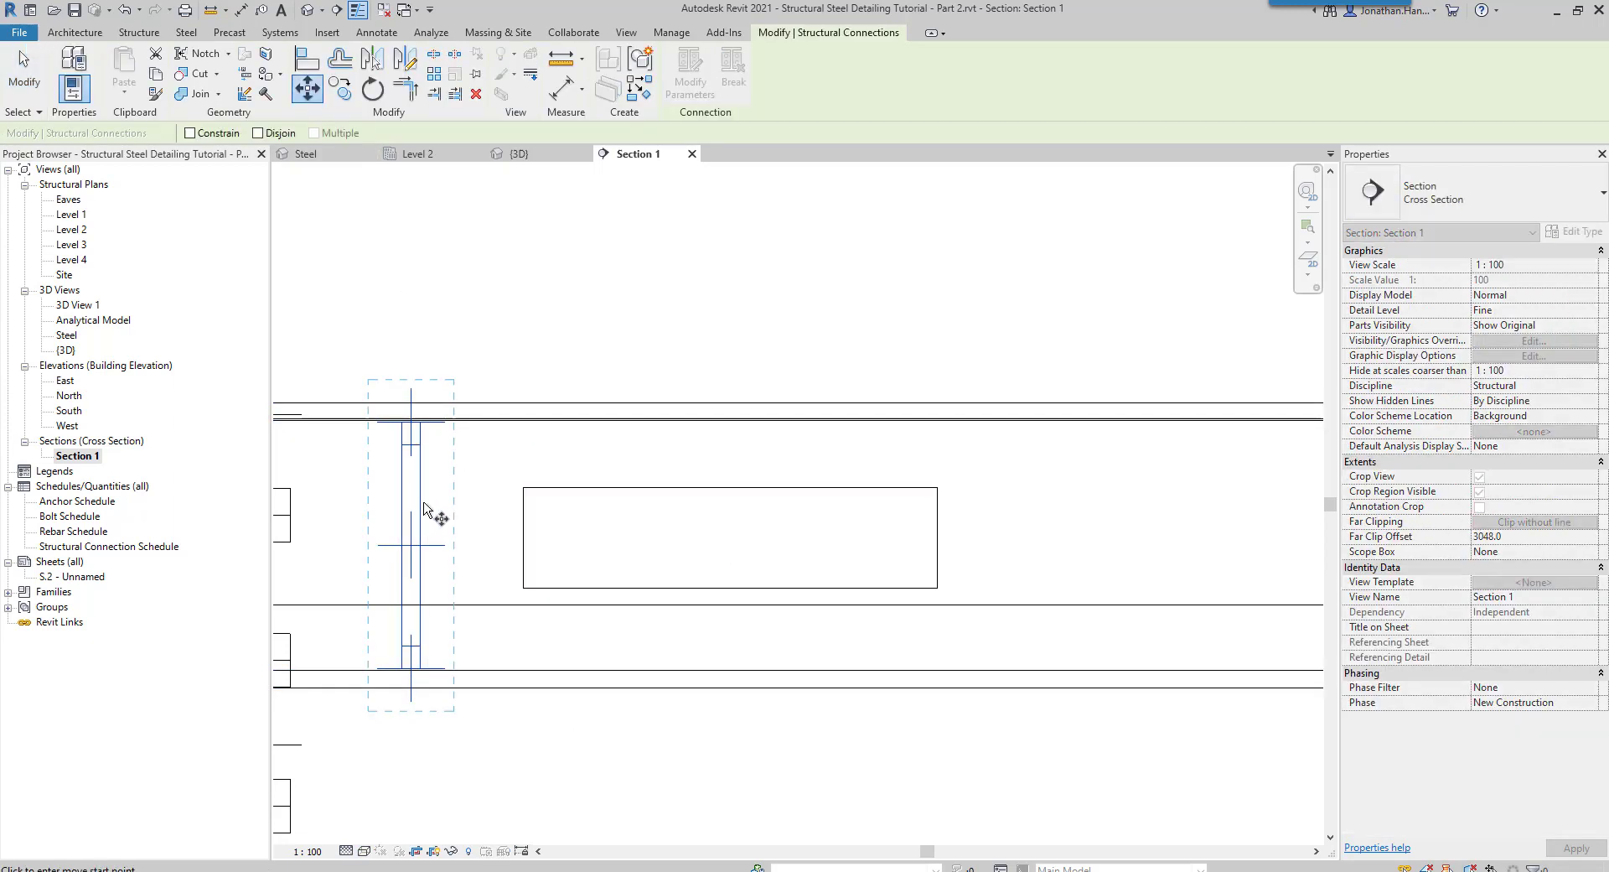
click(421, 504)
click(528, 504)
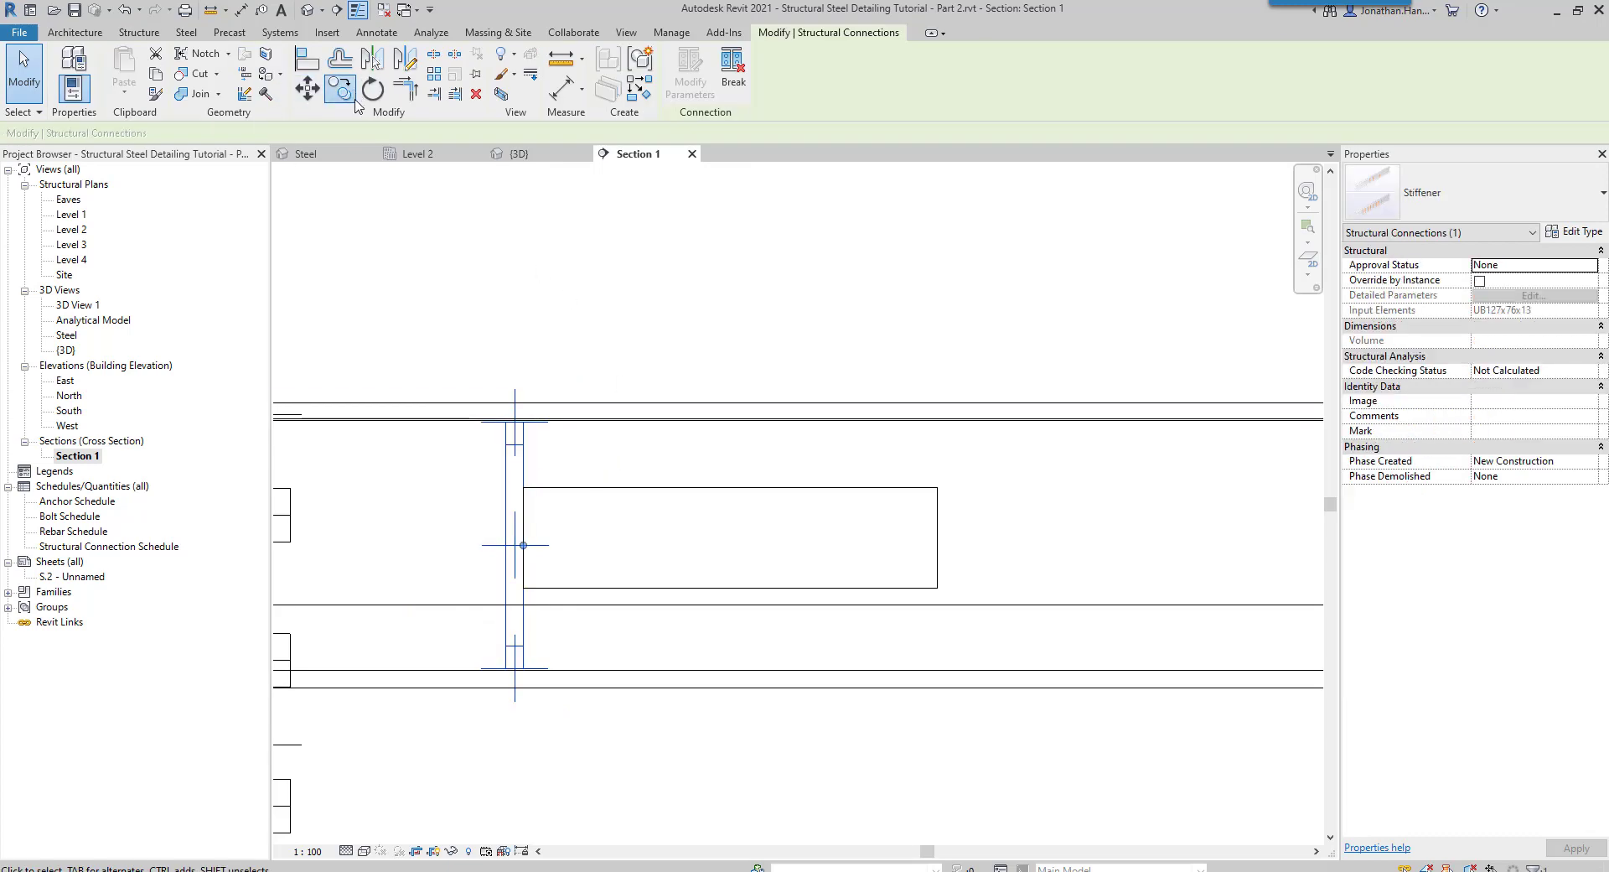
Copy the stiffener 193.0 to the opening's right edge.
click(339, 88)
click(509, 513)
click(937, 504)
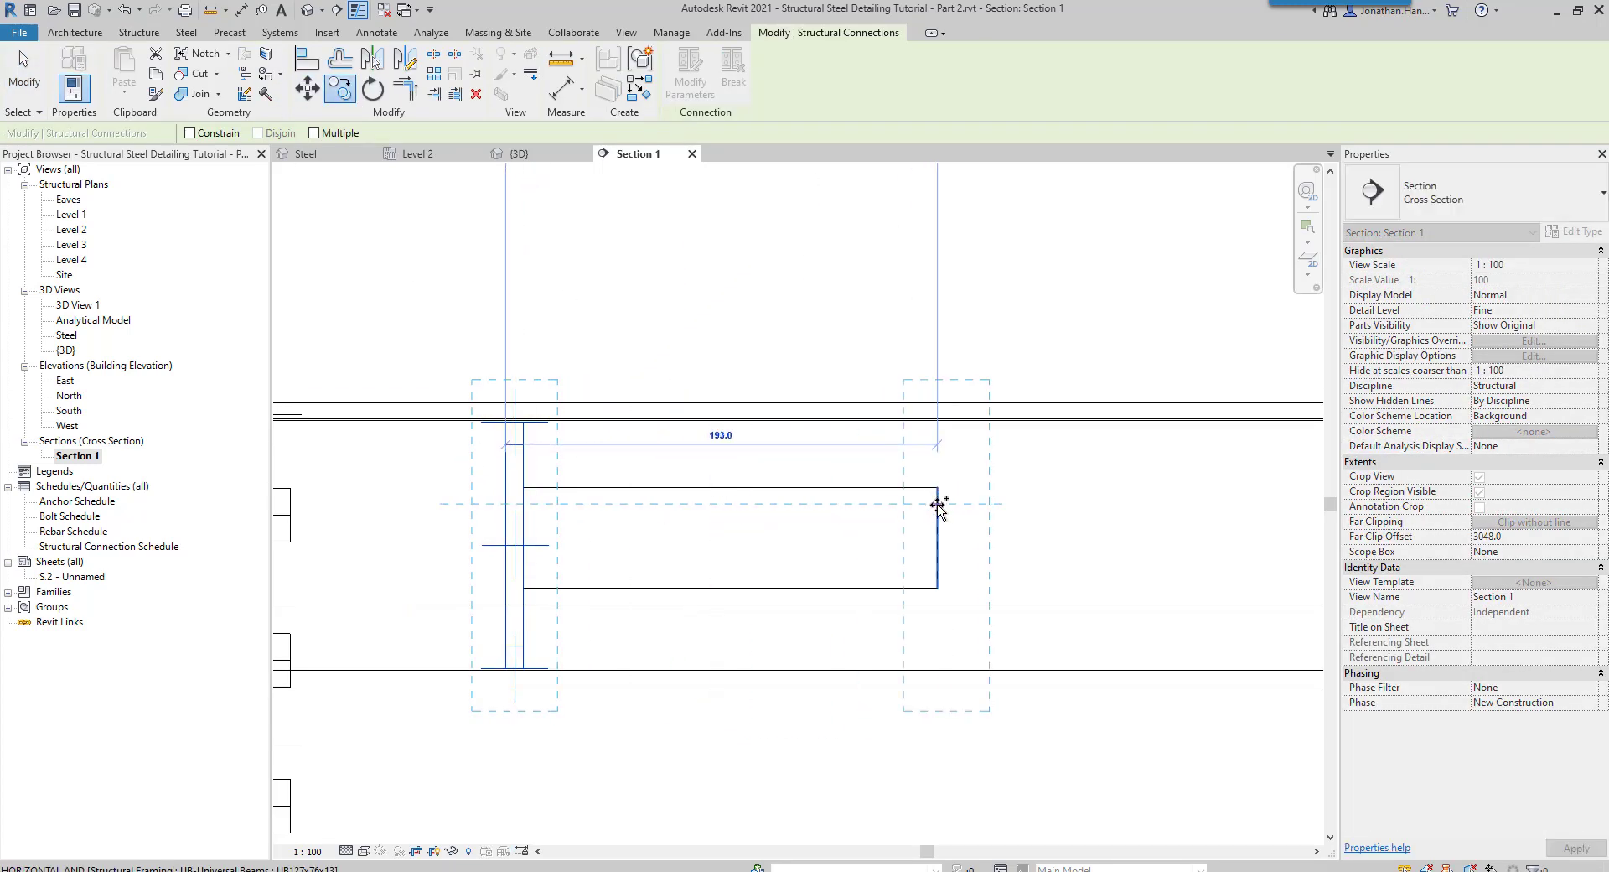
key(Escape)
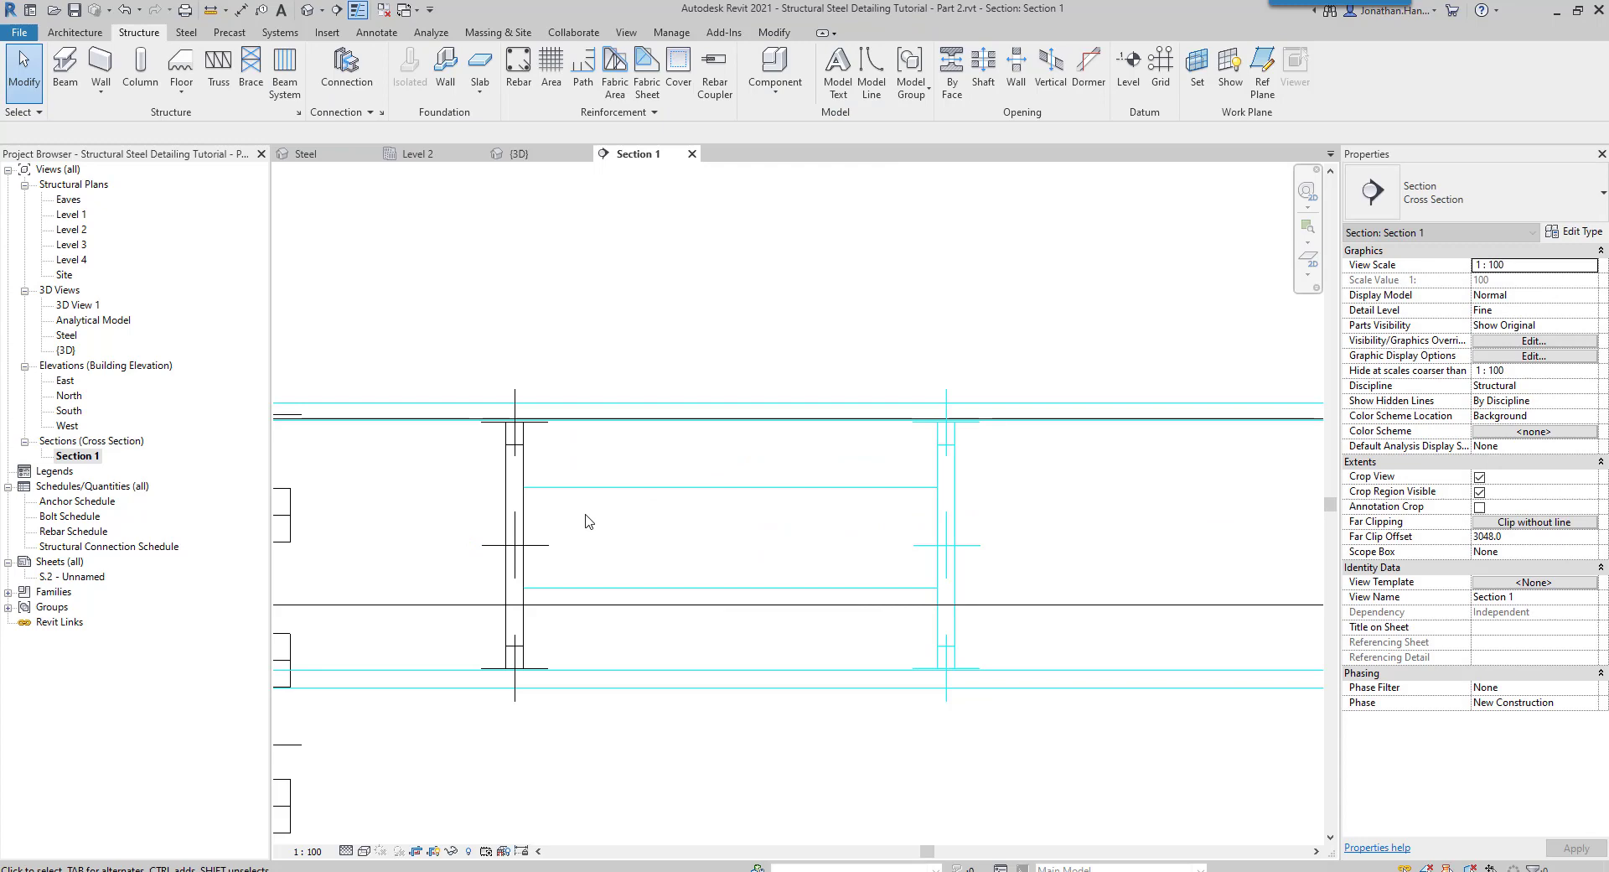
Return to the Steel 3D view and frame the beam.
double_click(67, 335)
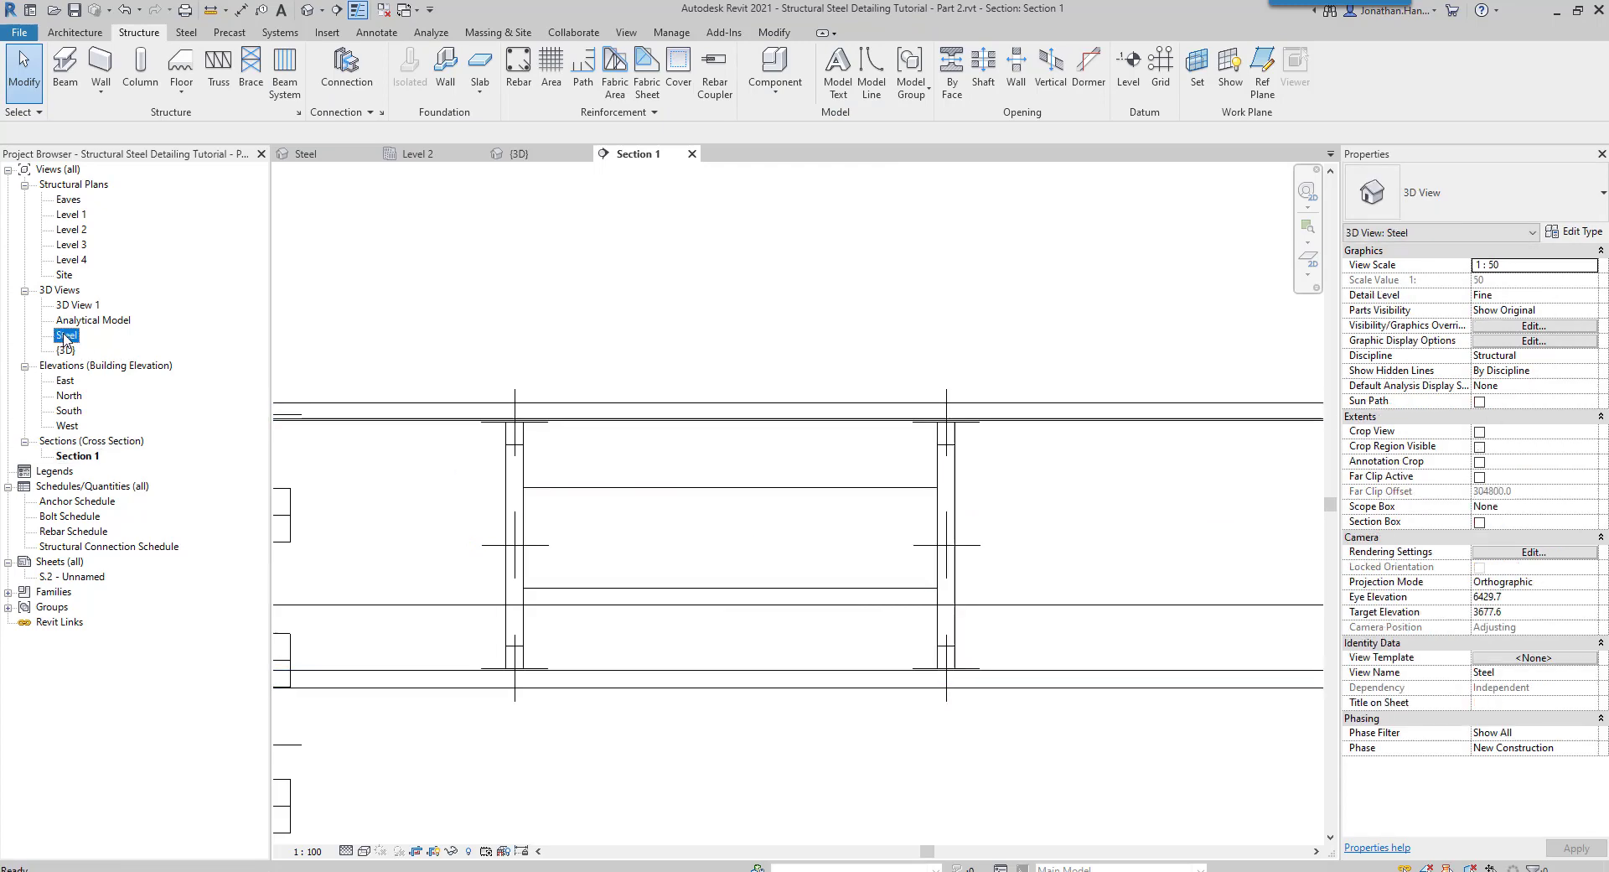
scroll(985, 716, down, 4)
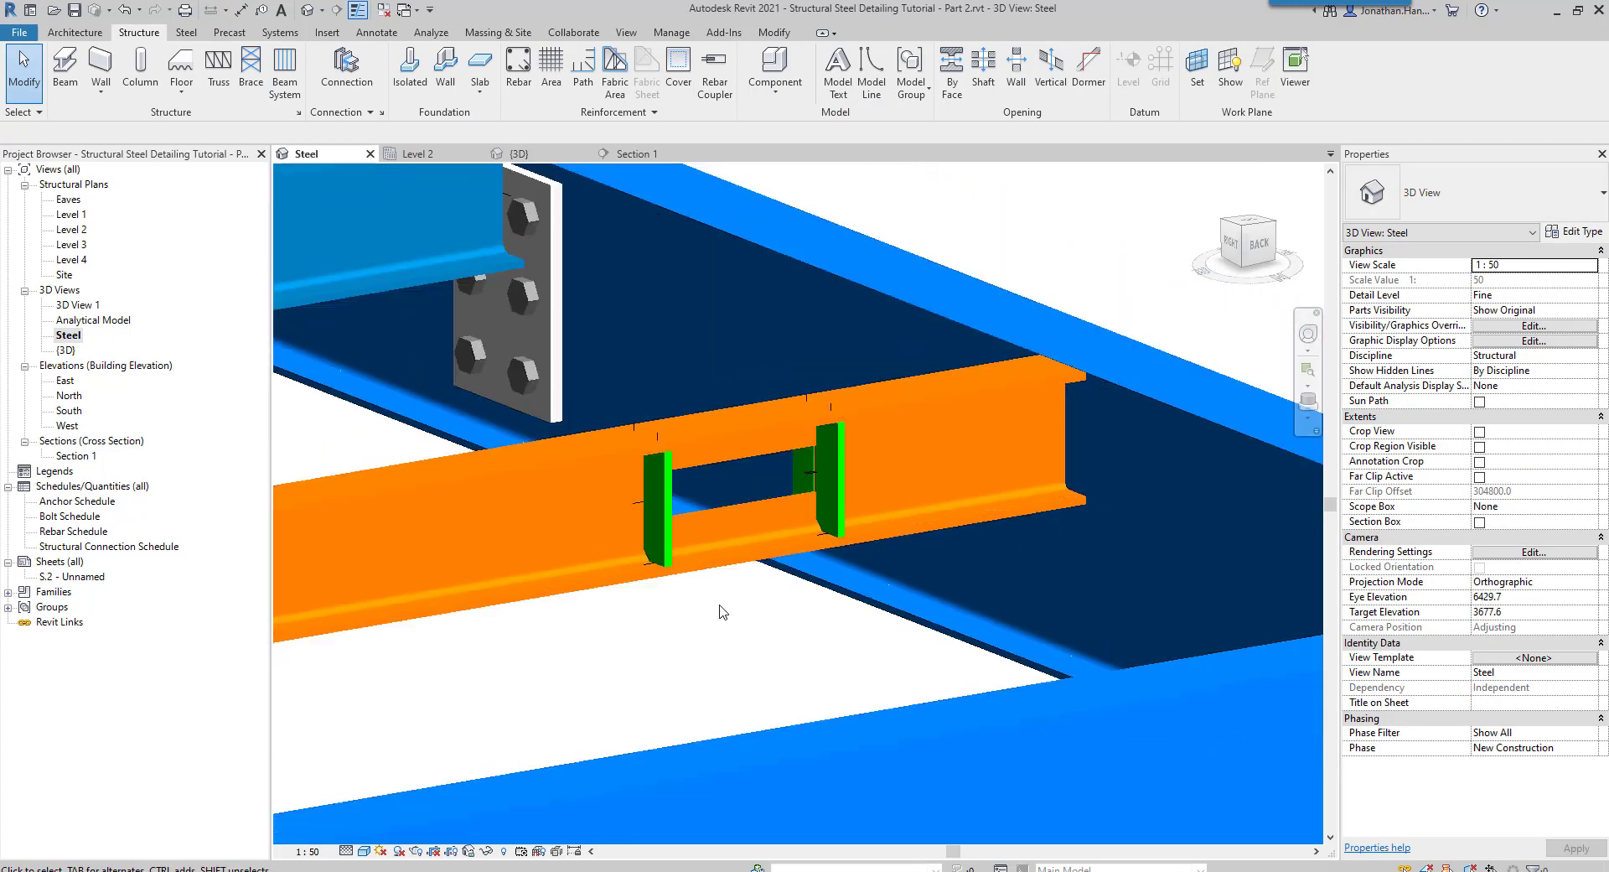
middle_drag(668, 672, 867, 635)
scroll(933, 599, down, 4)
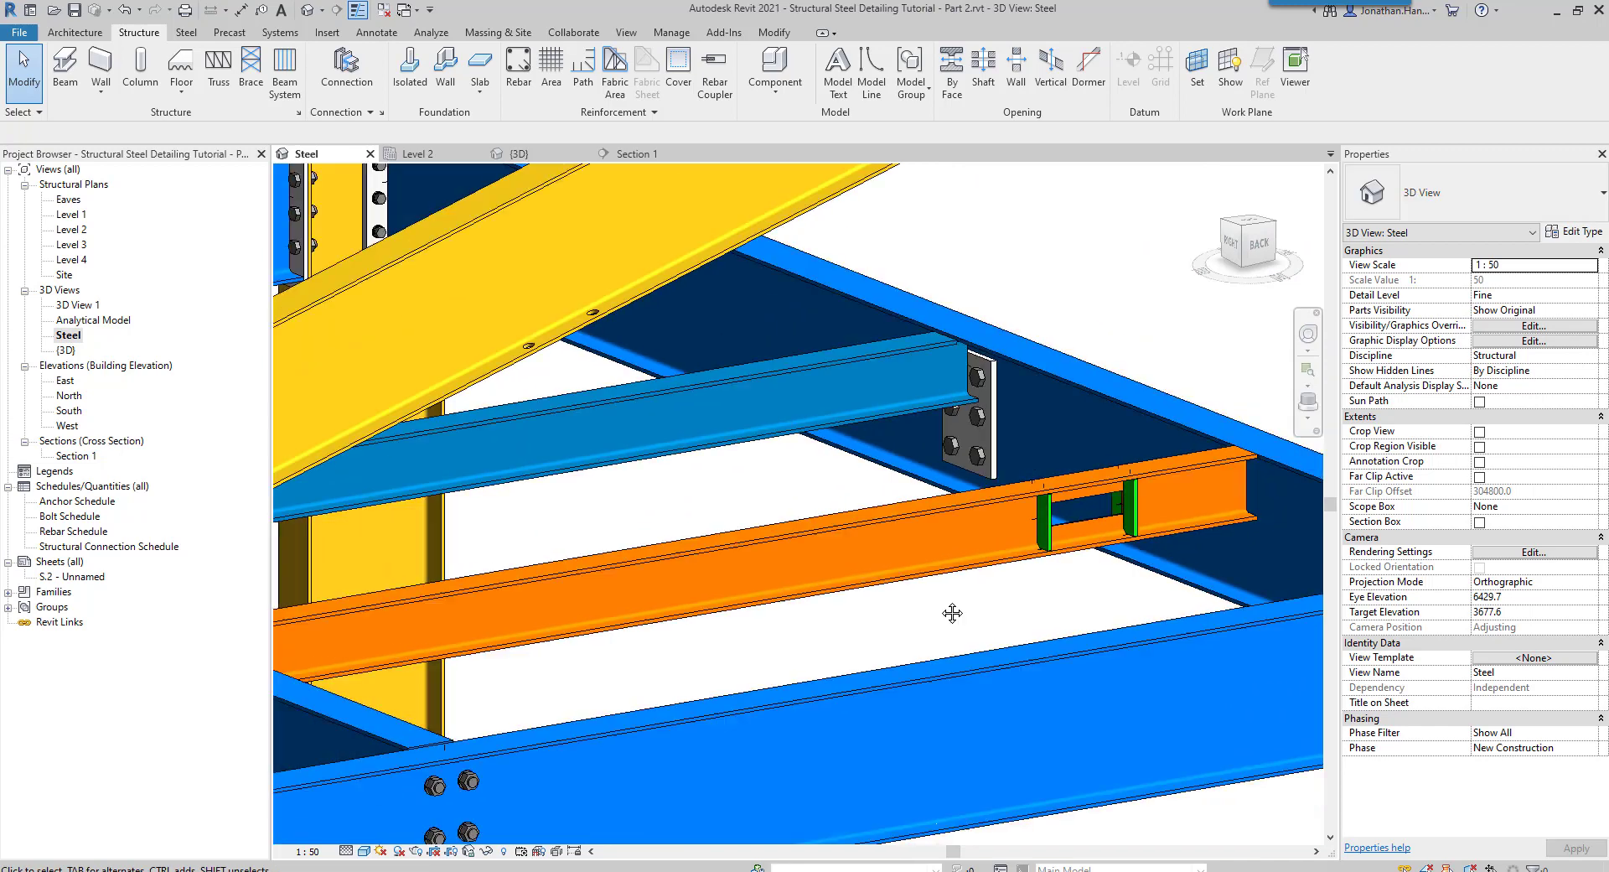
Attach a third stiffener connection to the orange beam and open its Type Properties.
click(346, 65)
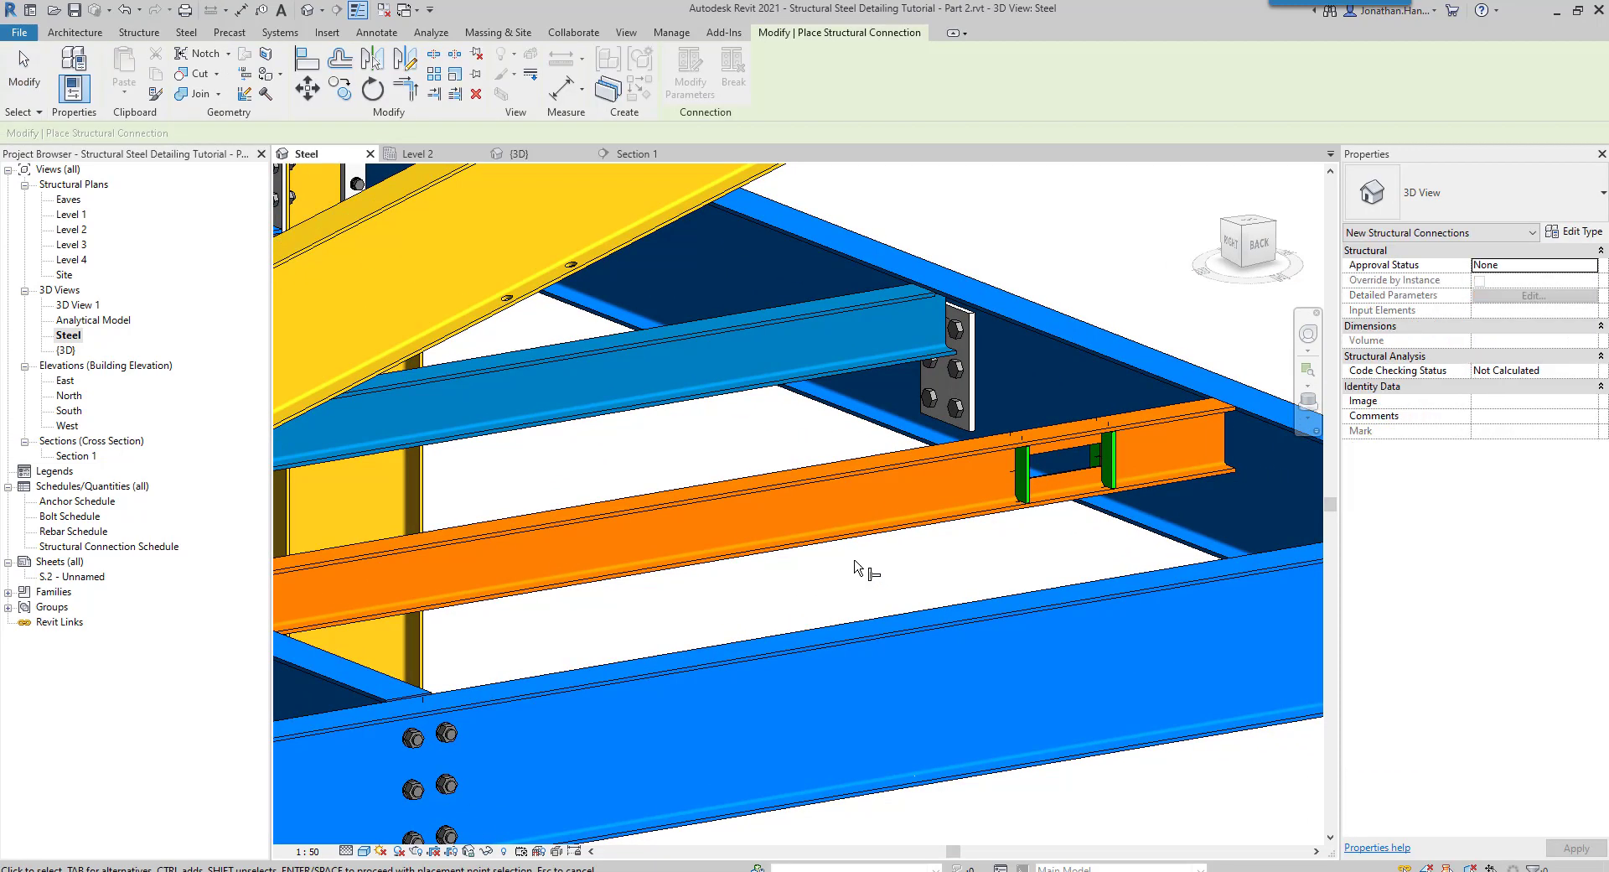
click(873, 518)
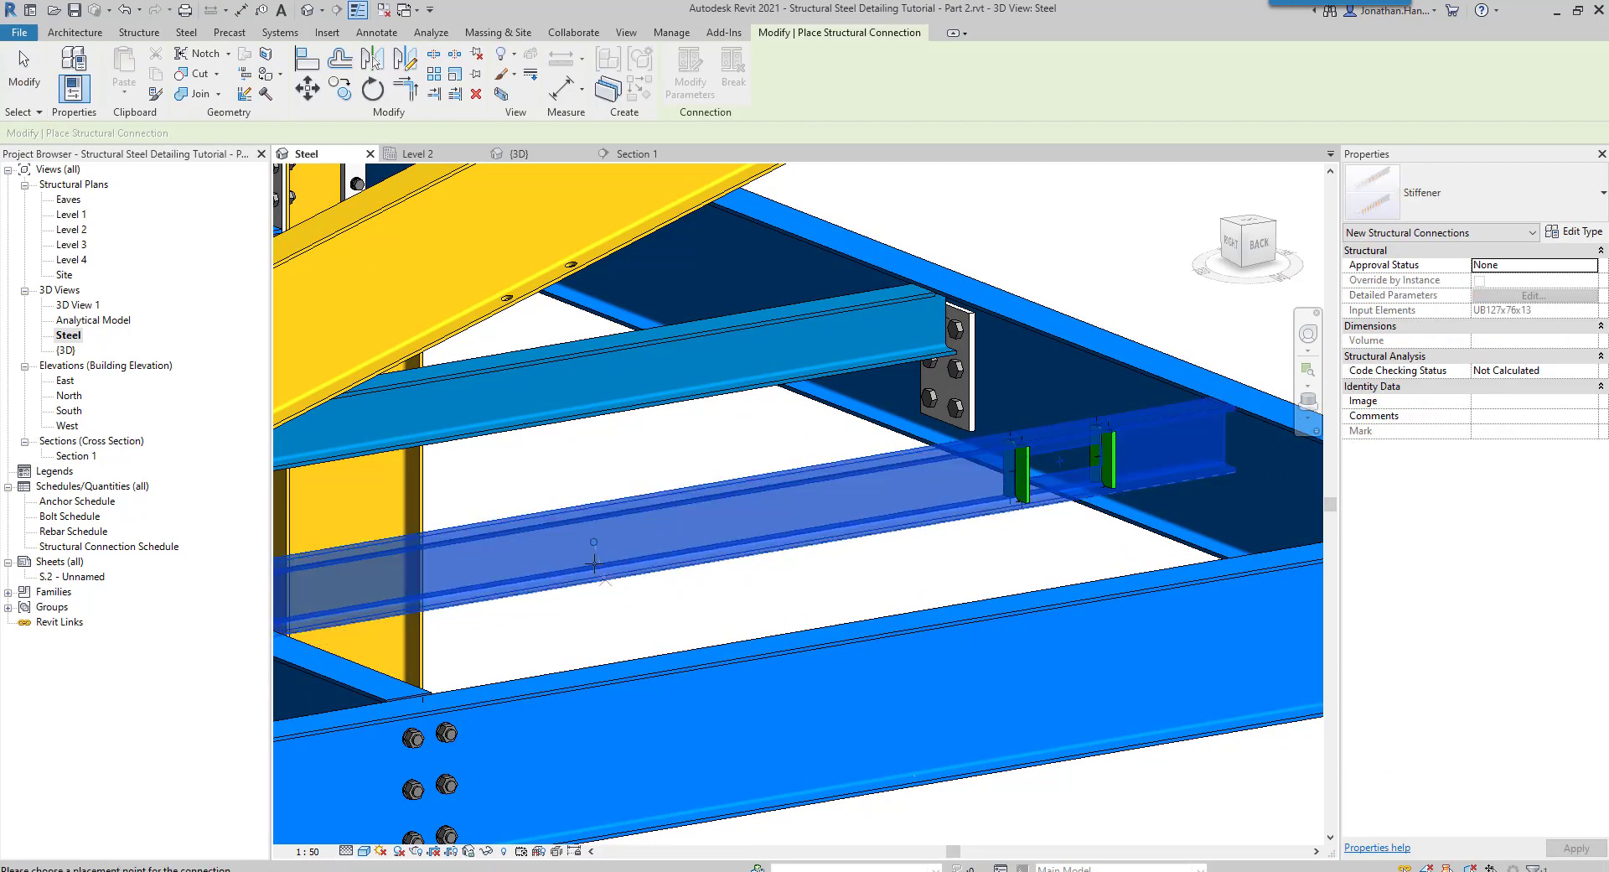
key(Escape)
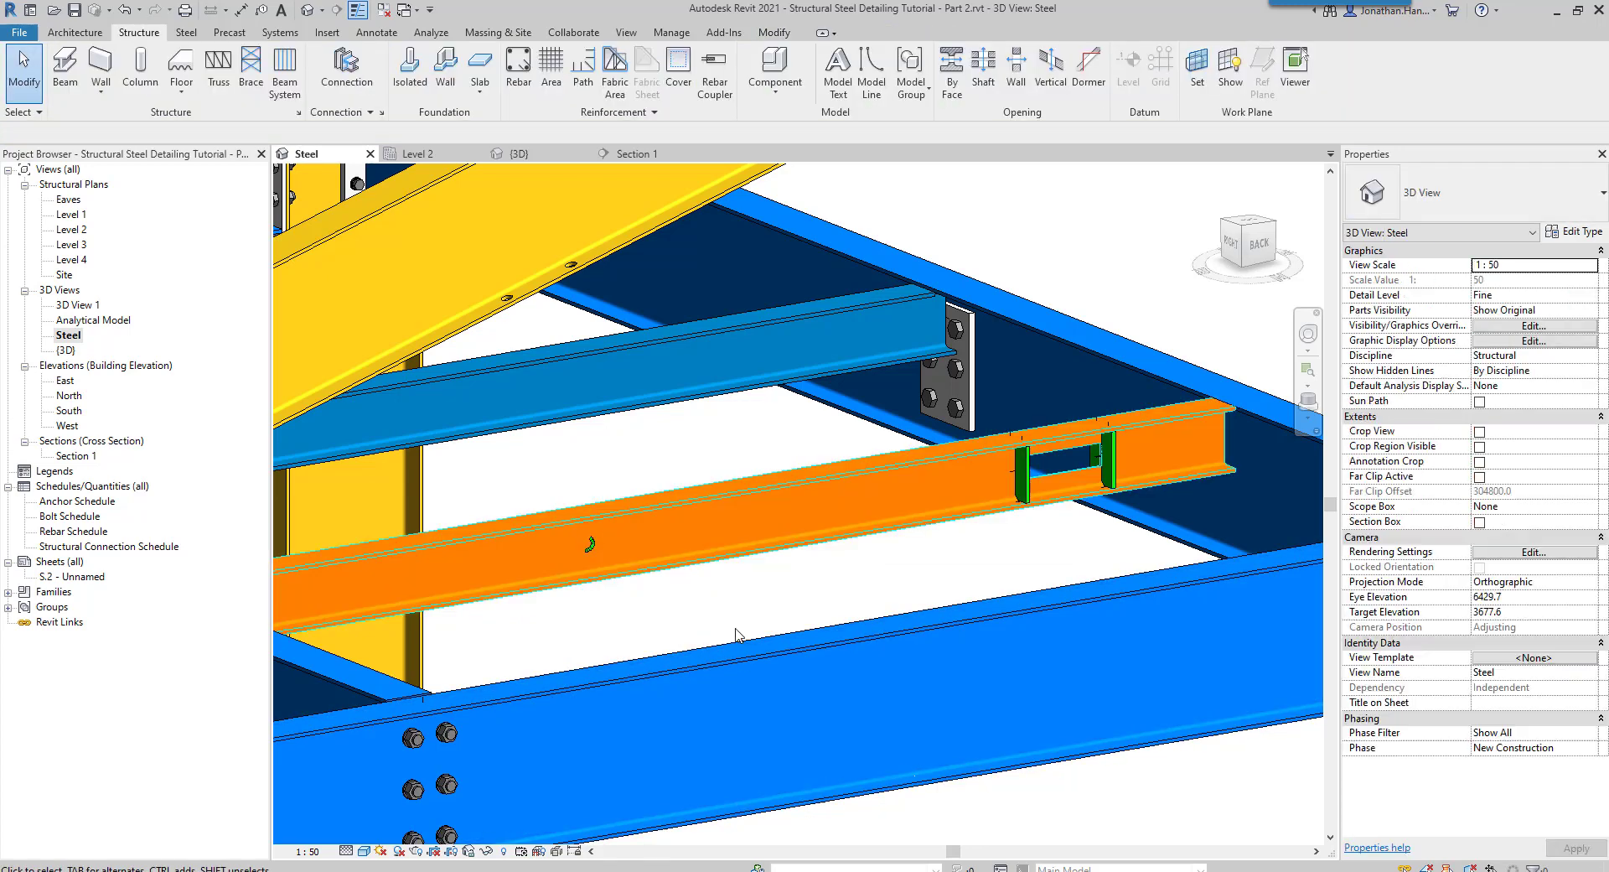
click(597, 549)
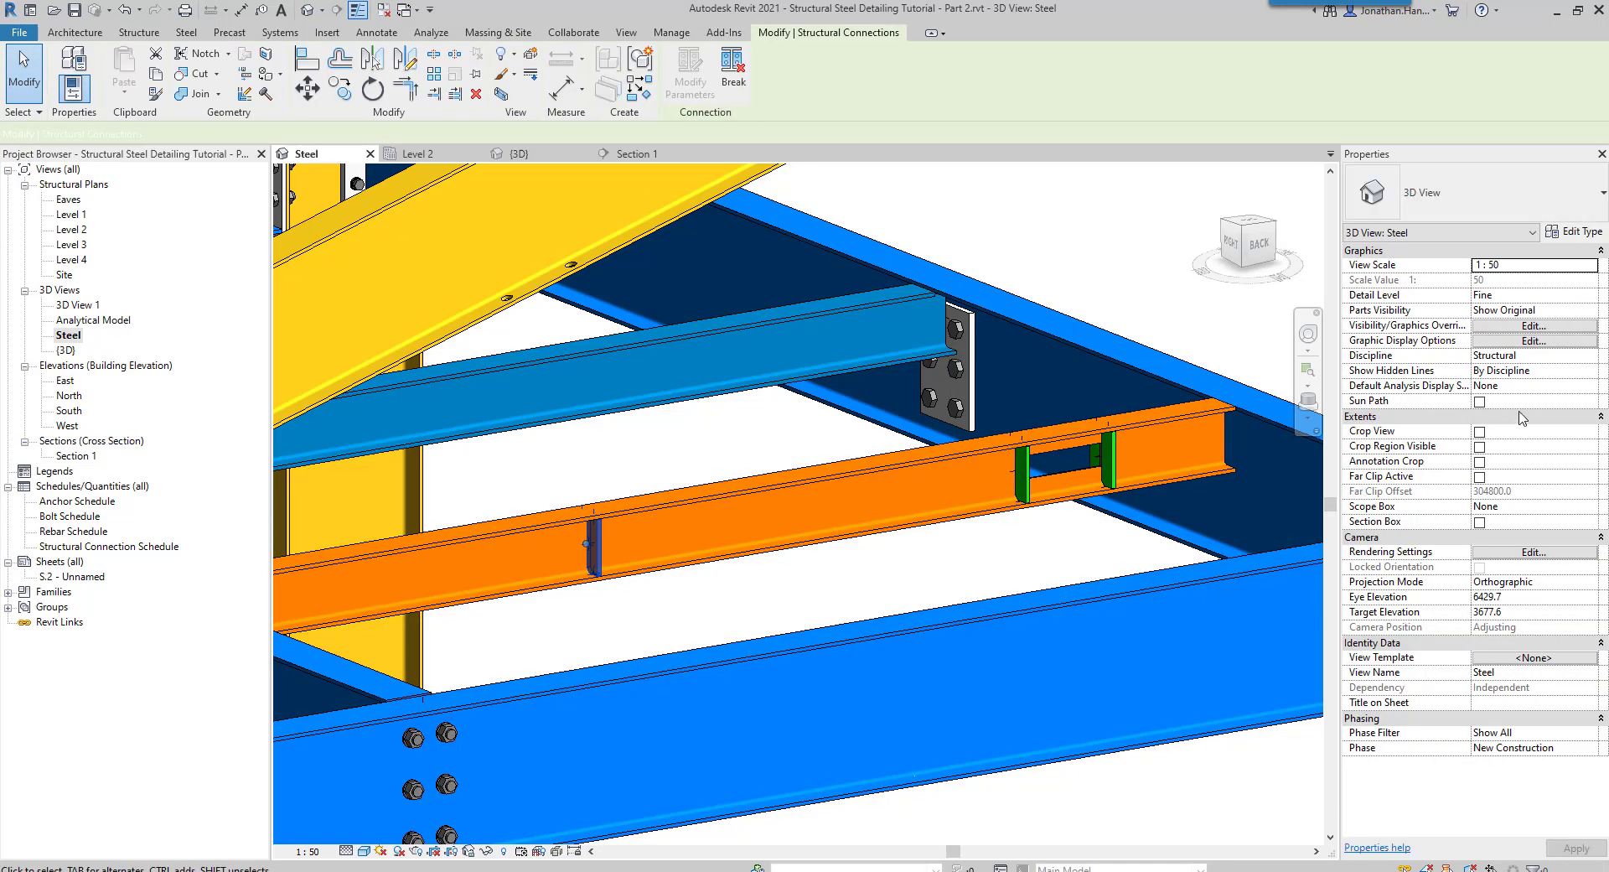
click(1574, 237)
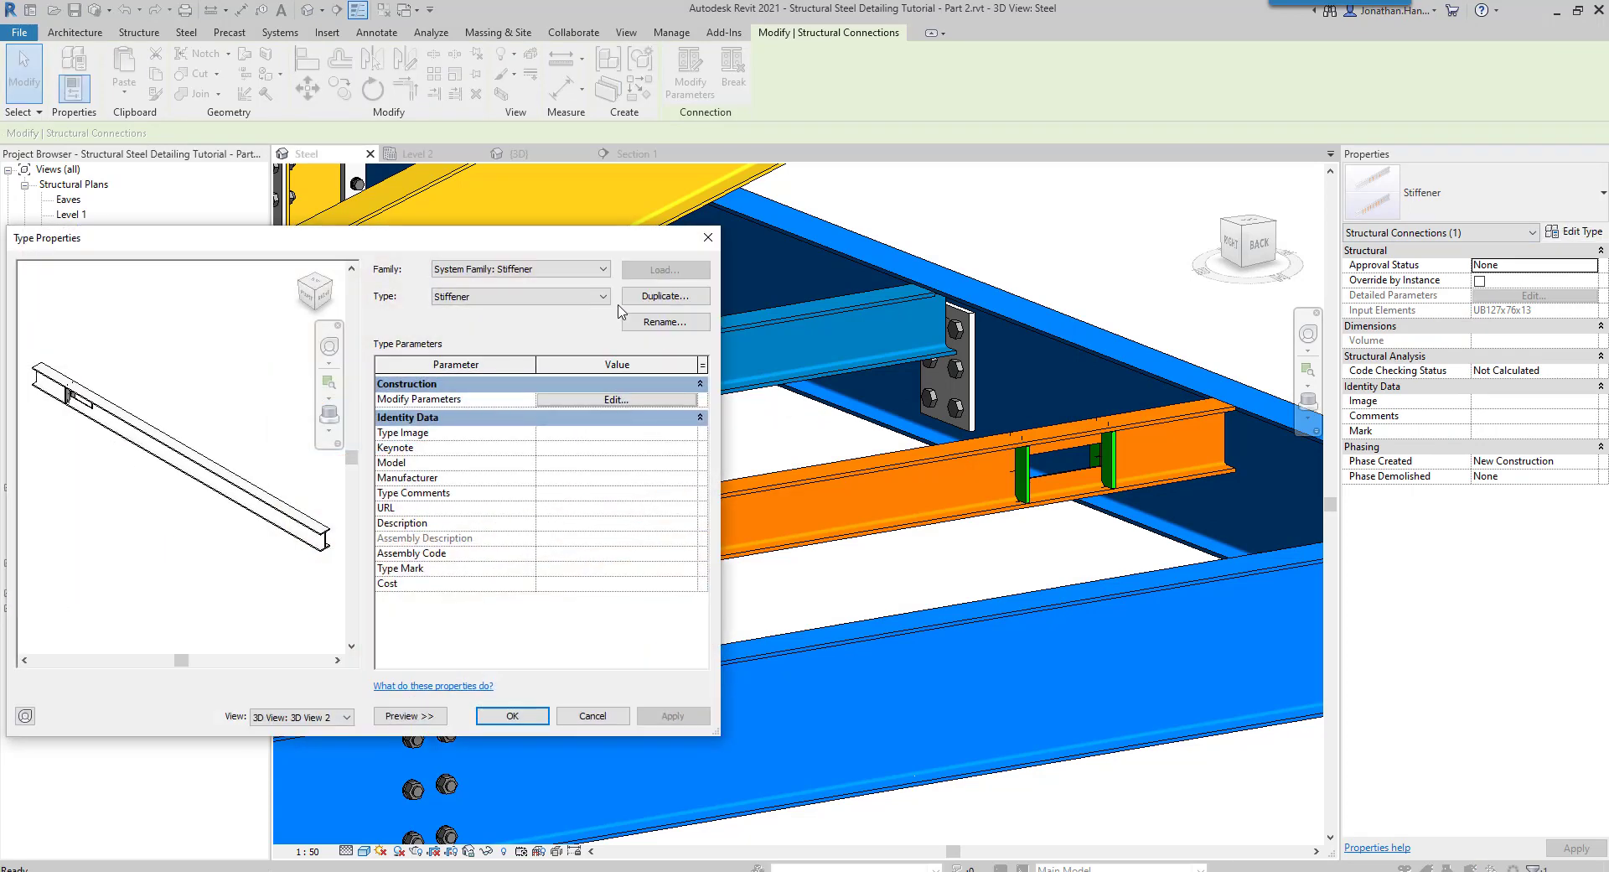
Duplicate the stiffener type as 'Stiffener 400 cc'.
drag(590, 253, 1123, 264)
click(1226, 312)
click(905, 495)
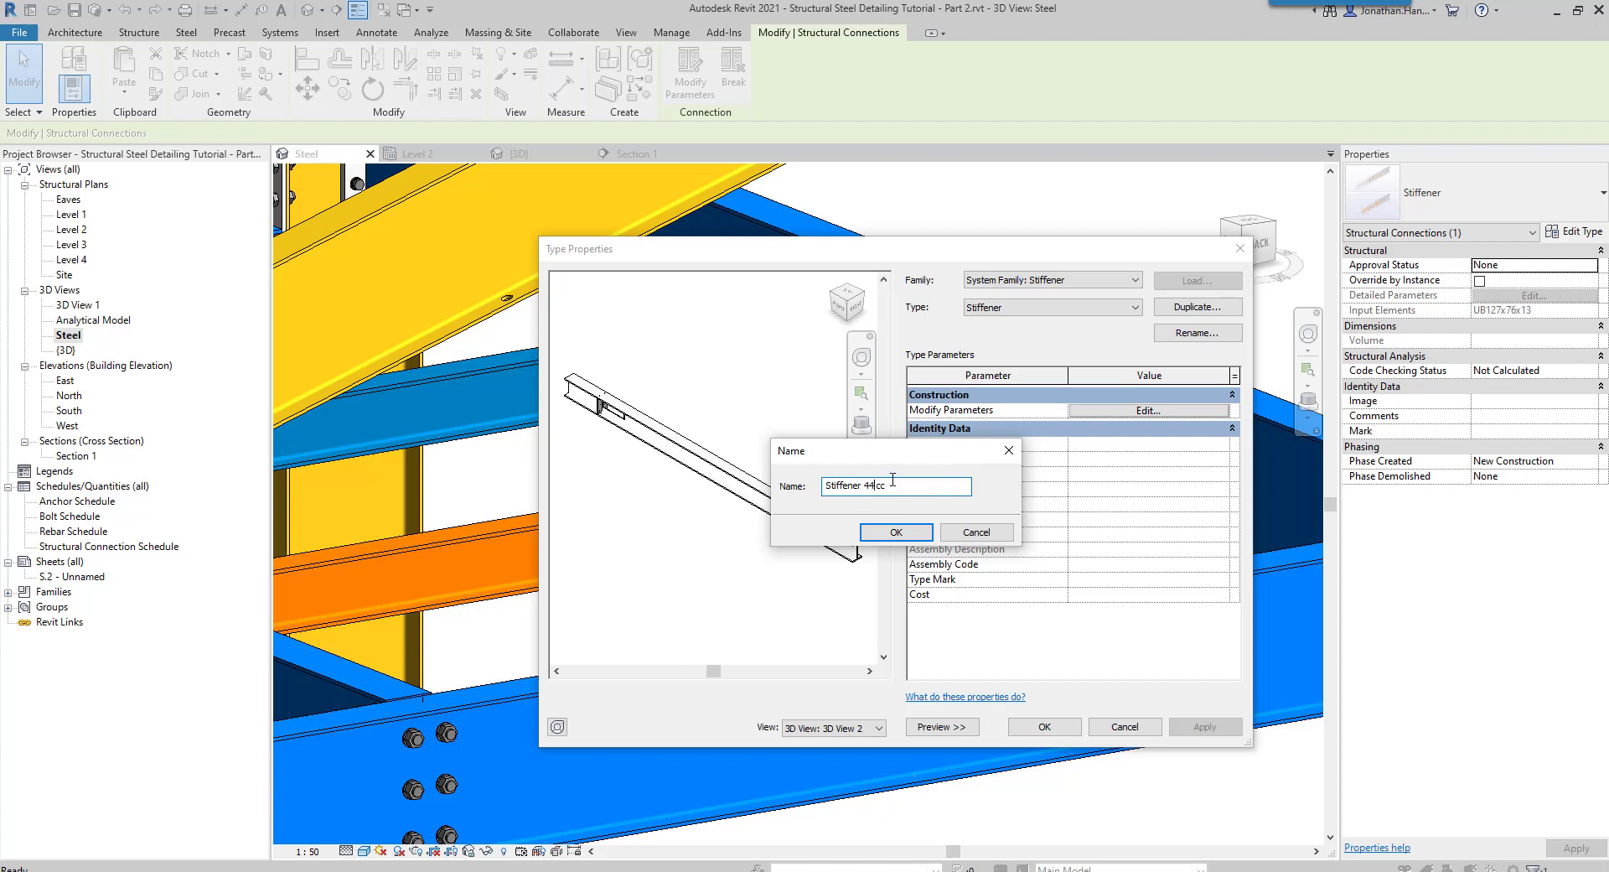
click(894, 531)
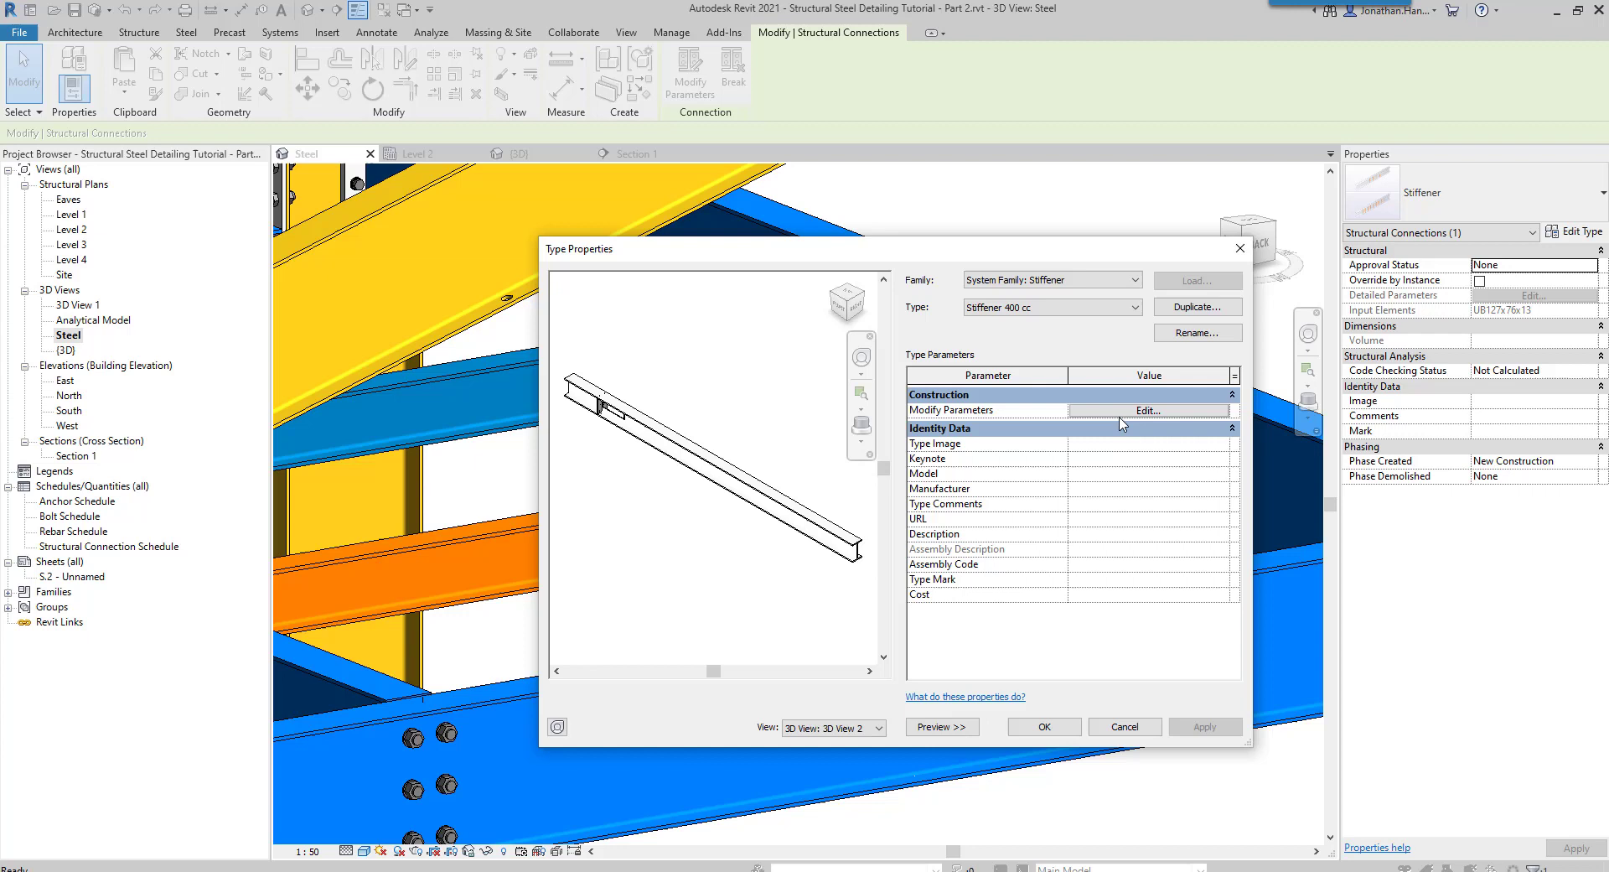
Set the Stiffener 400 cc pattern to 4 plates at 400 centres.
click(1120, 410)
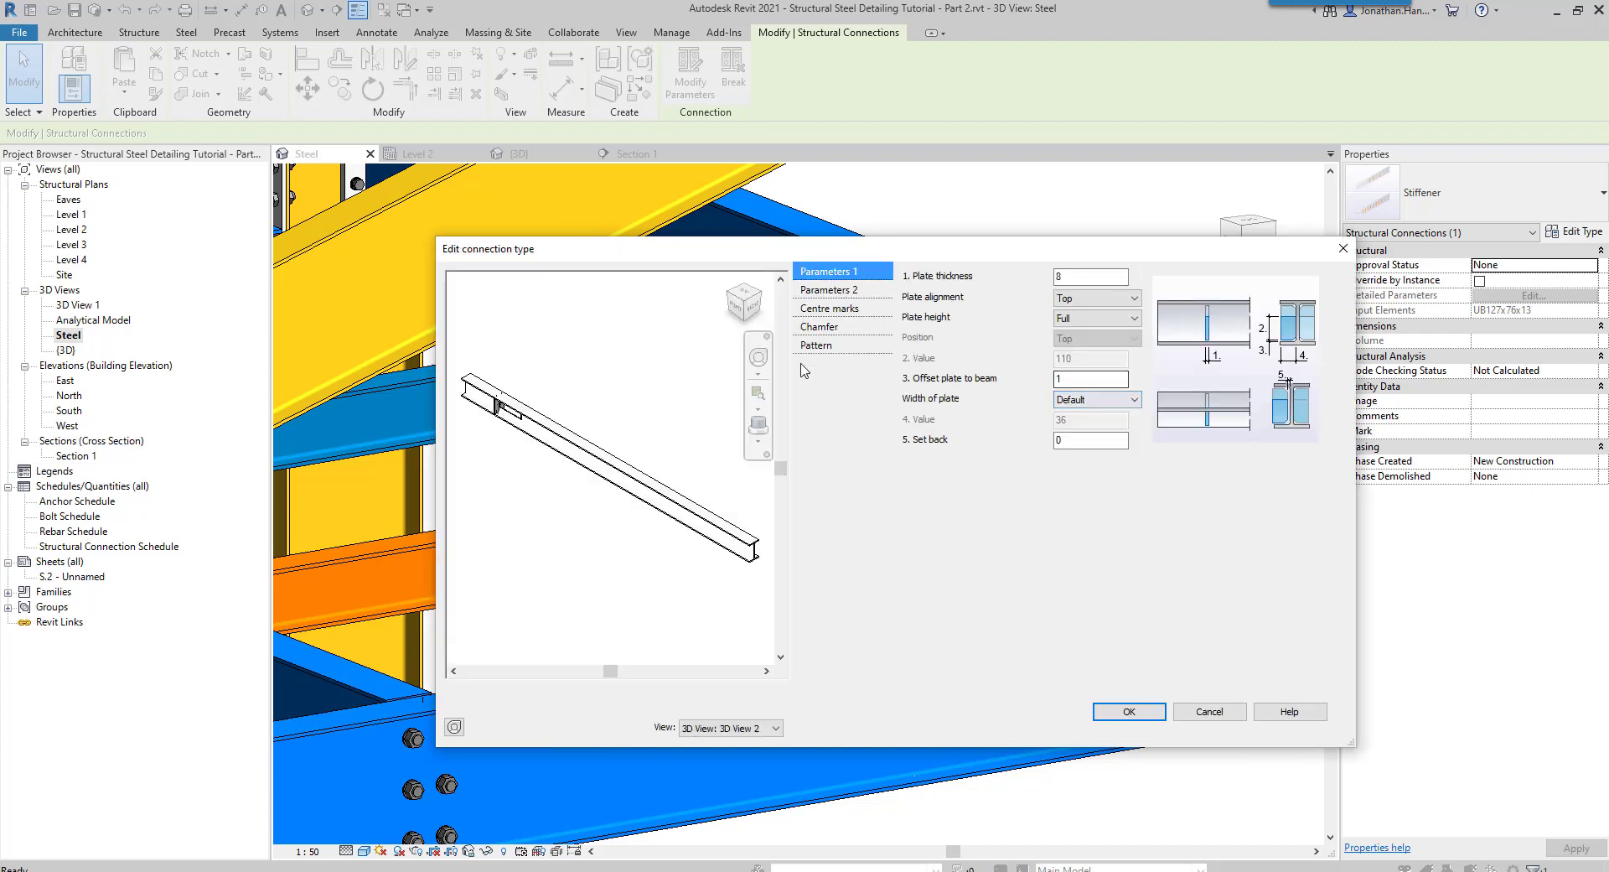
click(842, 346)
double_click(1086, 278)
text(4)
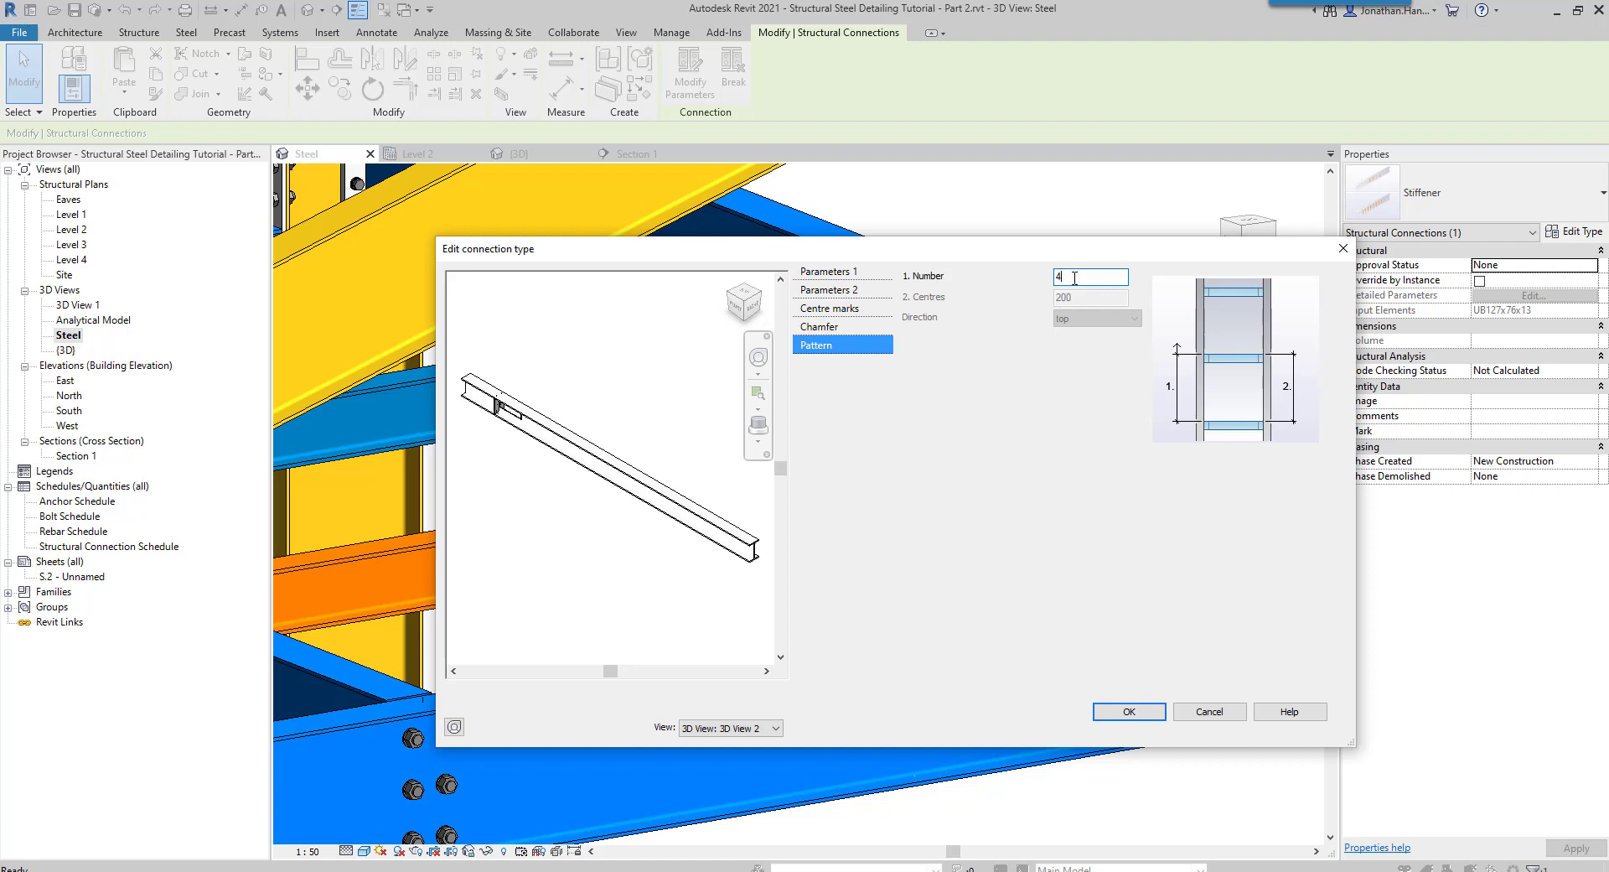
click(837, 328)
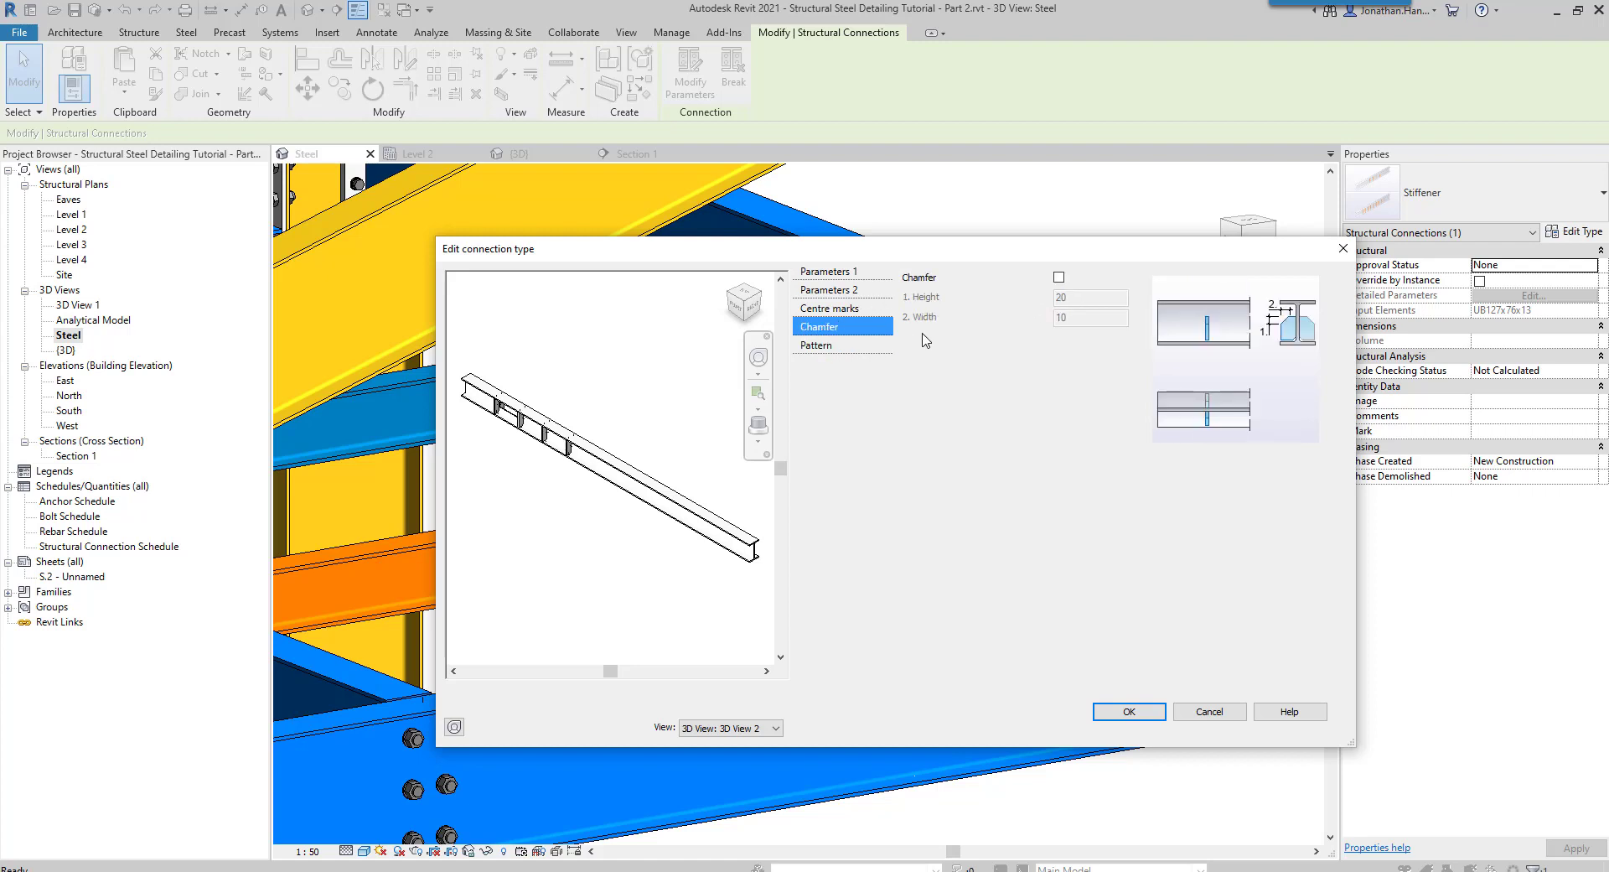
click(856, 348)
double_click(1086, 298)
text(400)
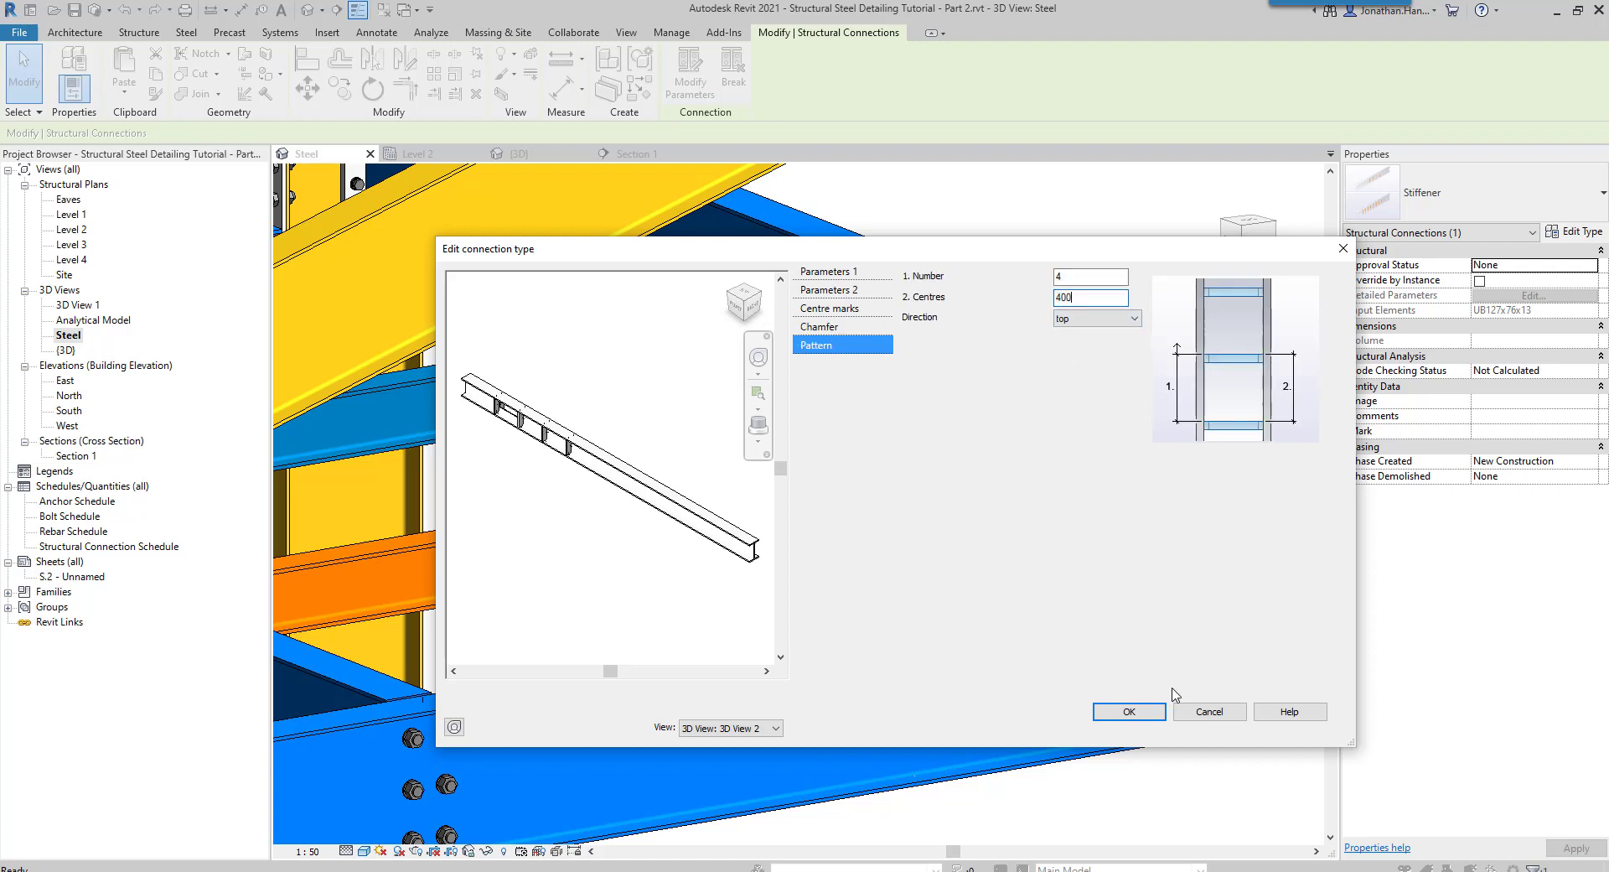
key(Return)
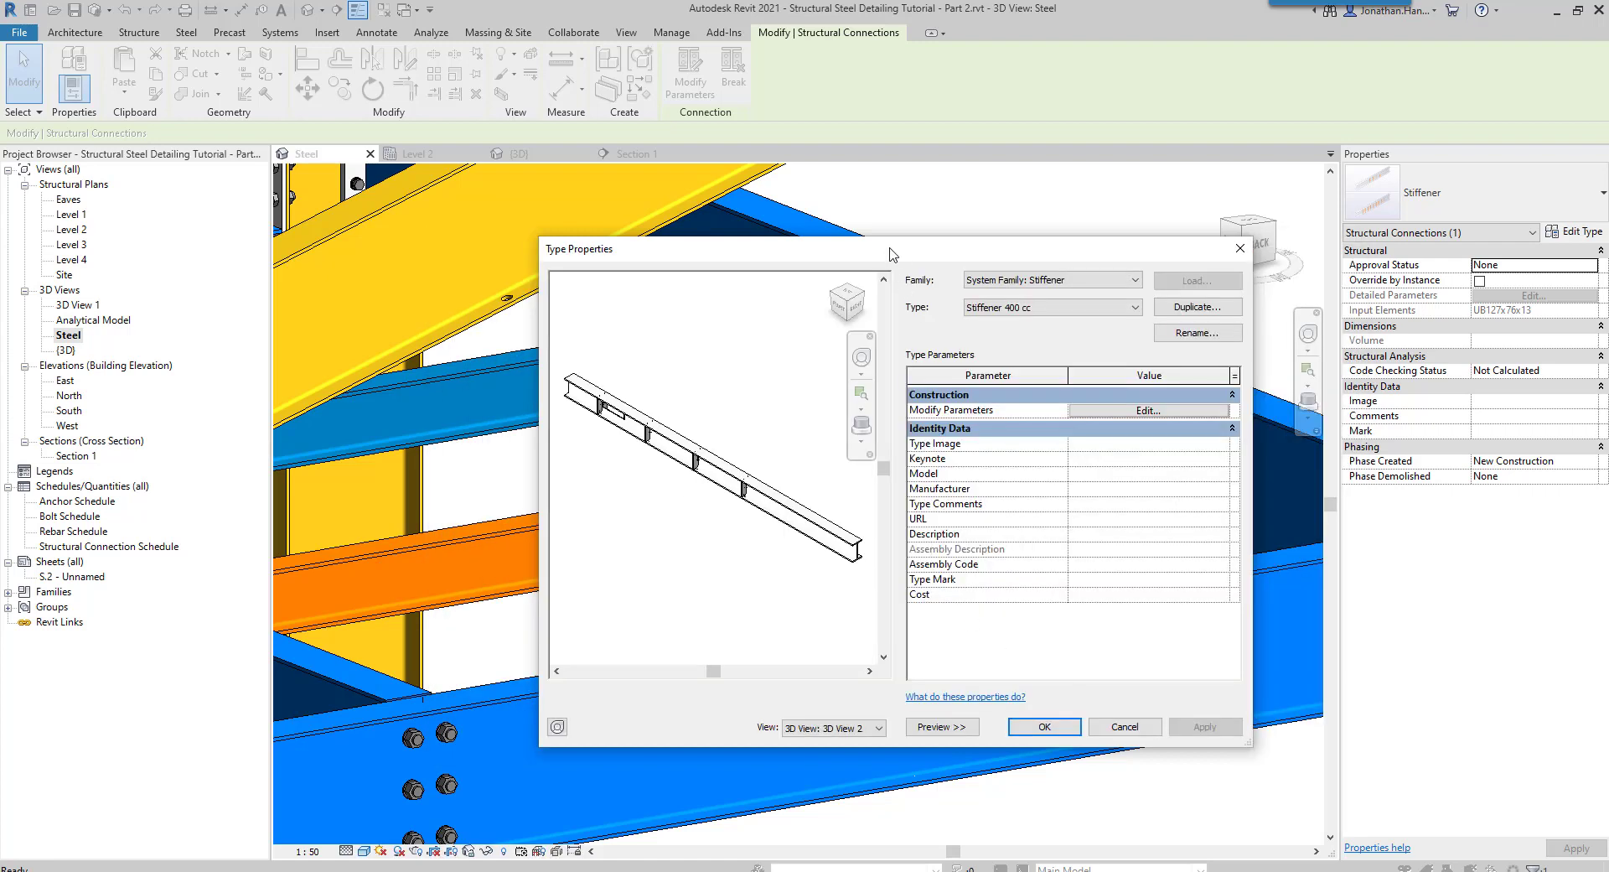
drag(891, 254, 1177, 205)
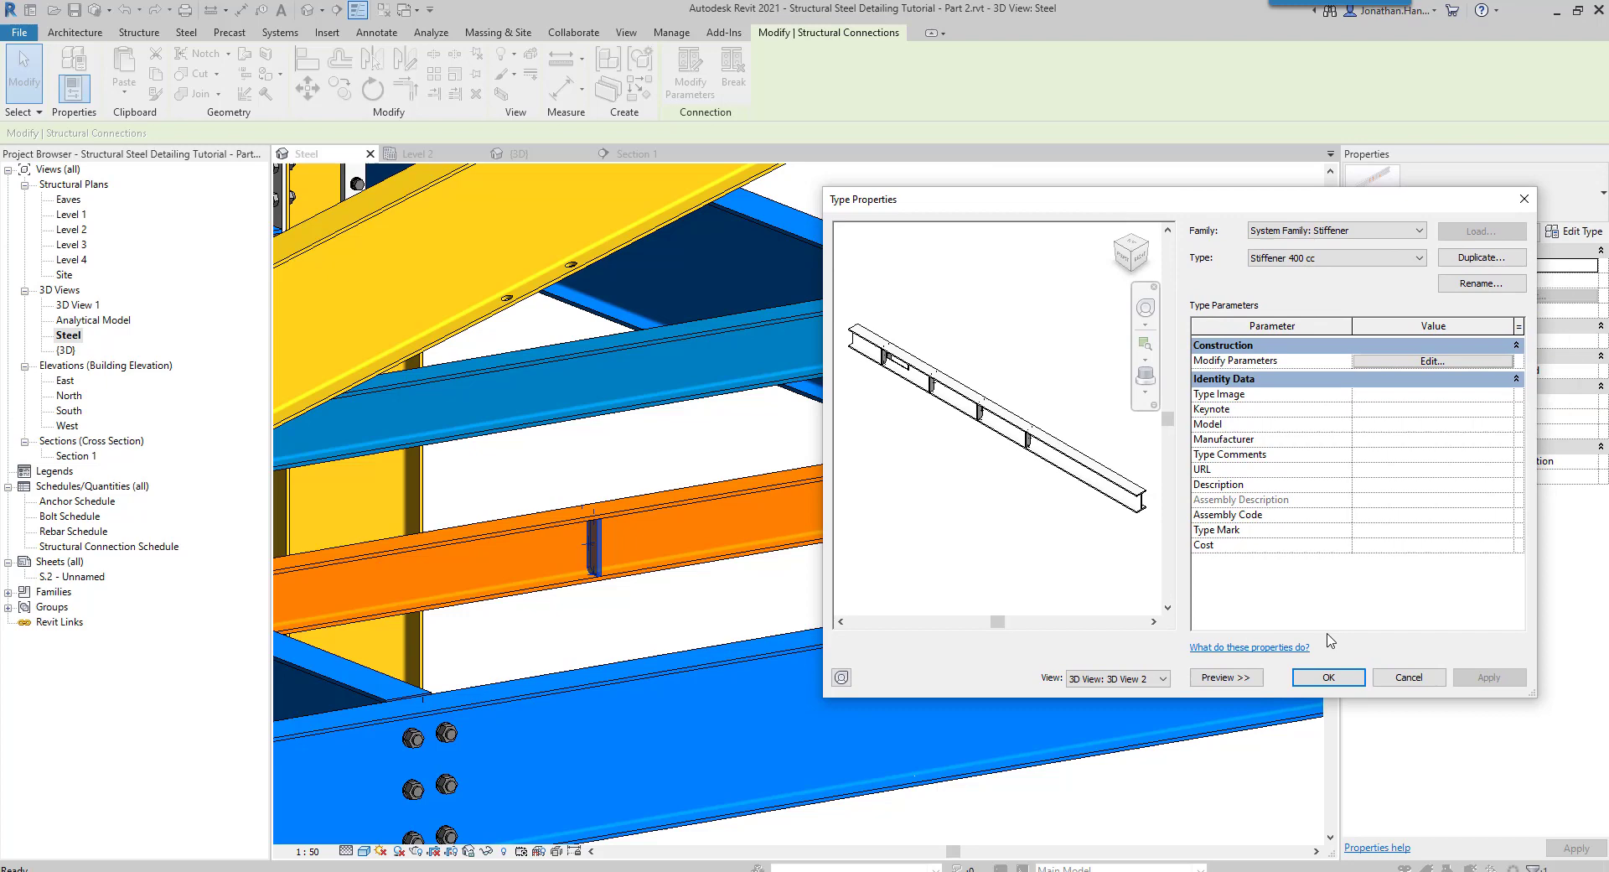
Slide the Stiffener 400 cc plate row along the orange beam, then reselect a stiffener.
click(1328, 677)
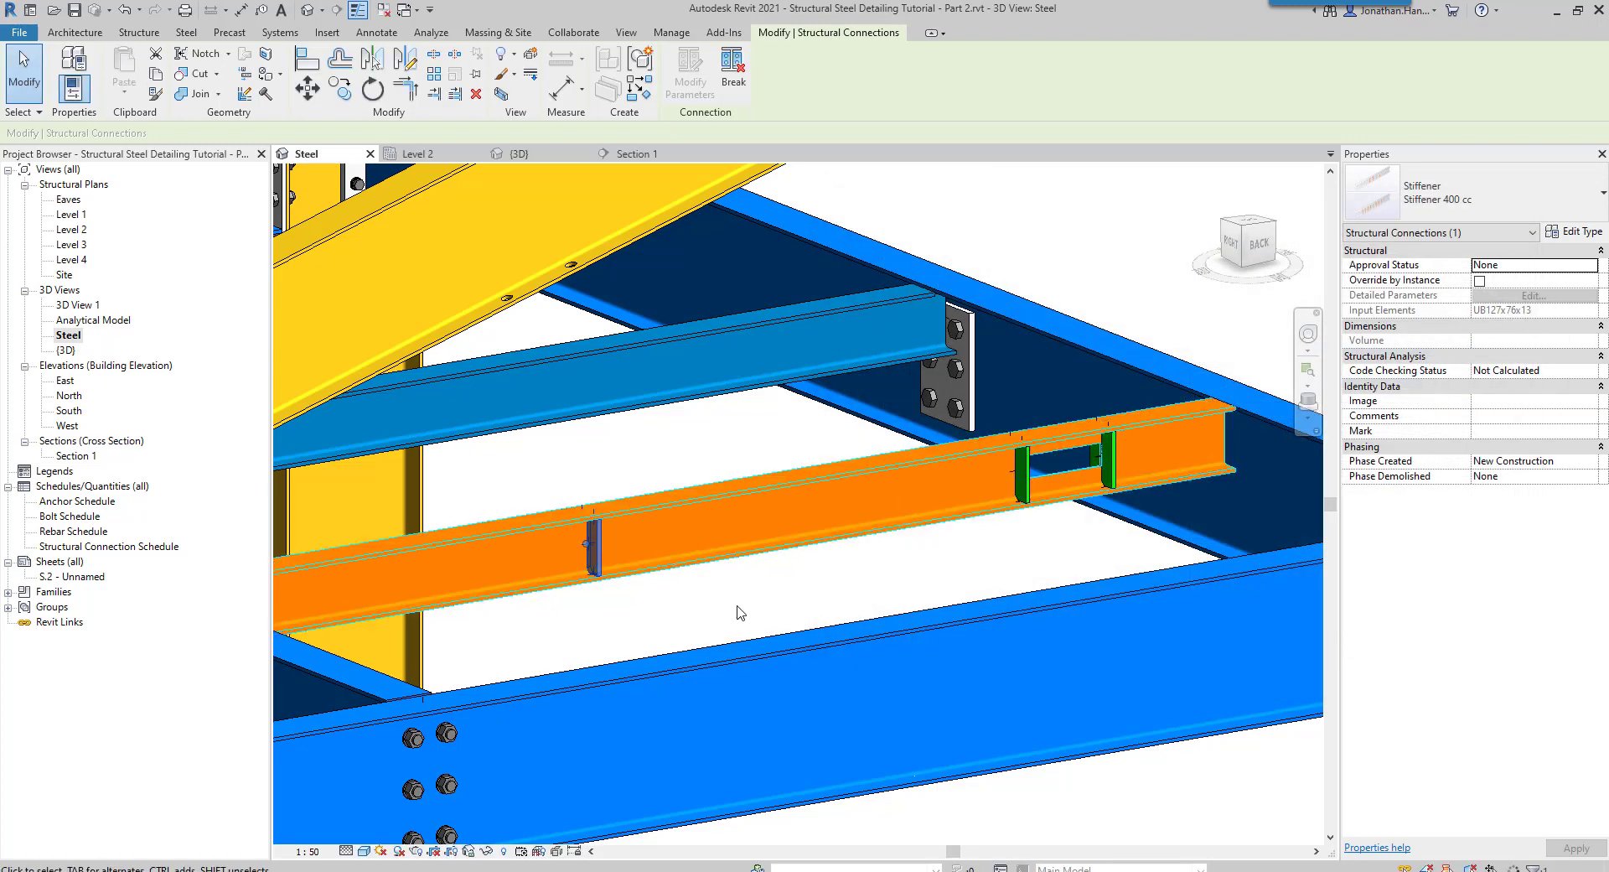
click(707, 610)
shift+middle_drag(707, 610, 840, 480)
click(1089, 444)
drag(839, 479, 1145, 426)
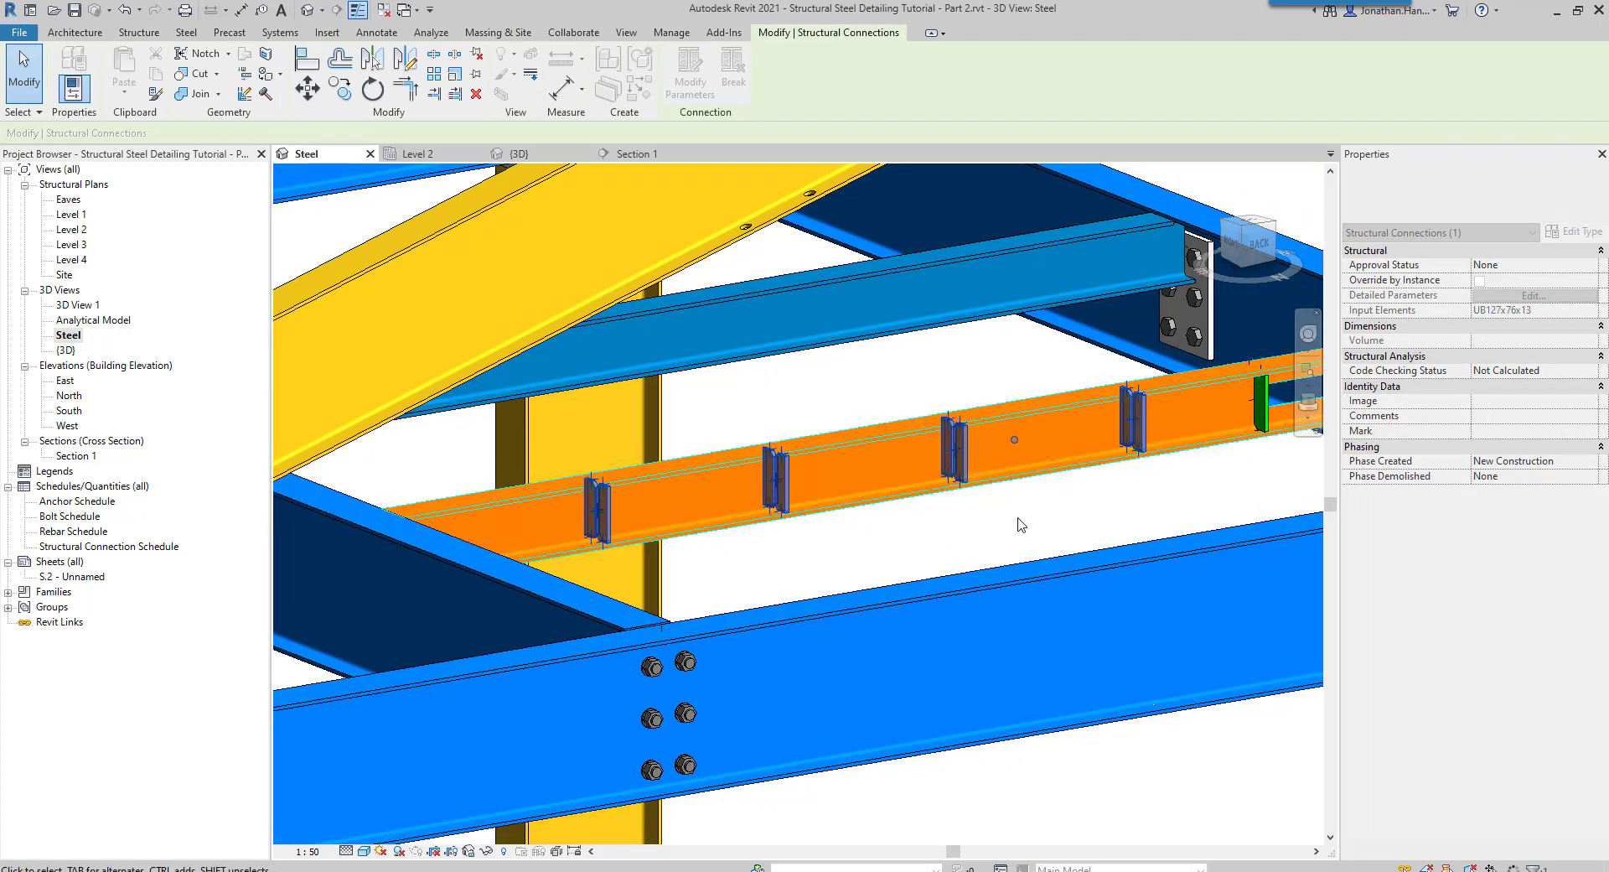
click(986, 551)
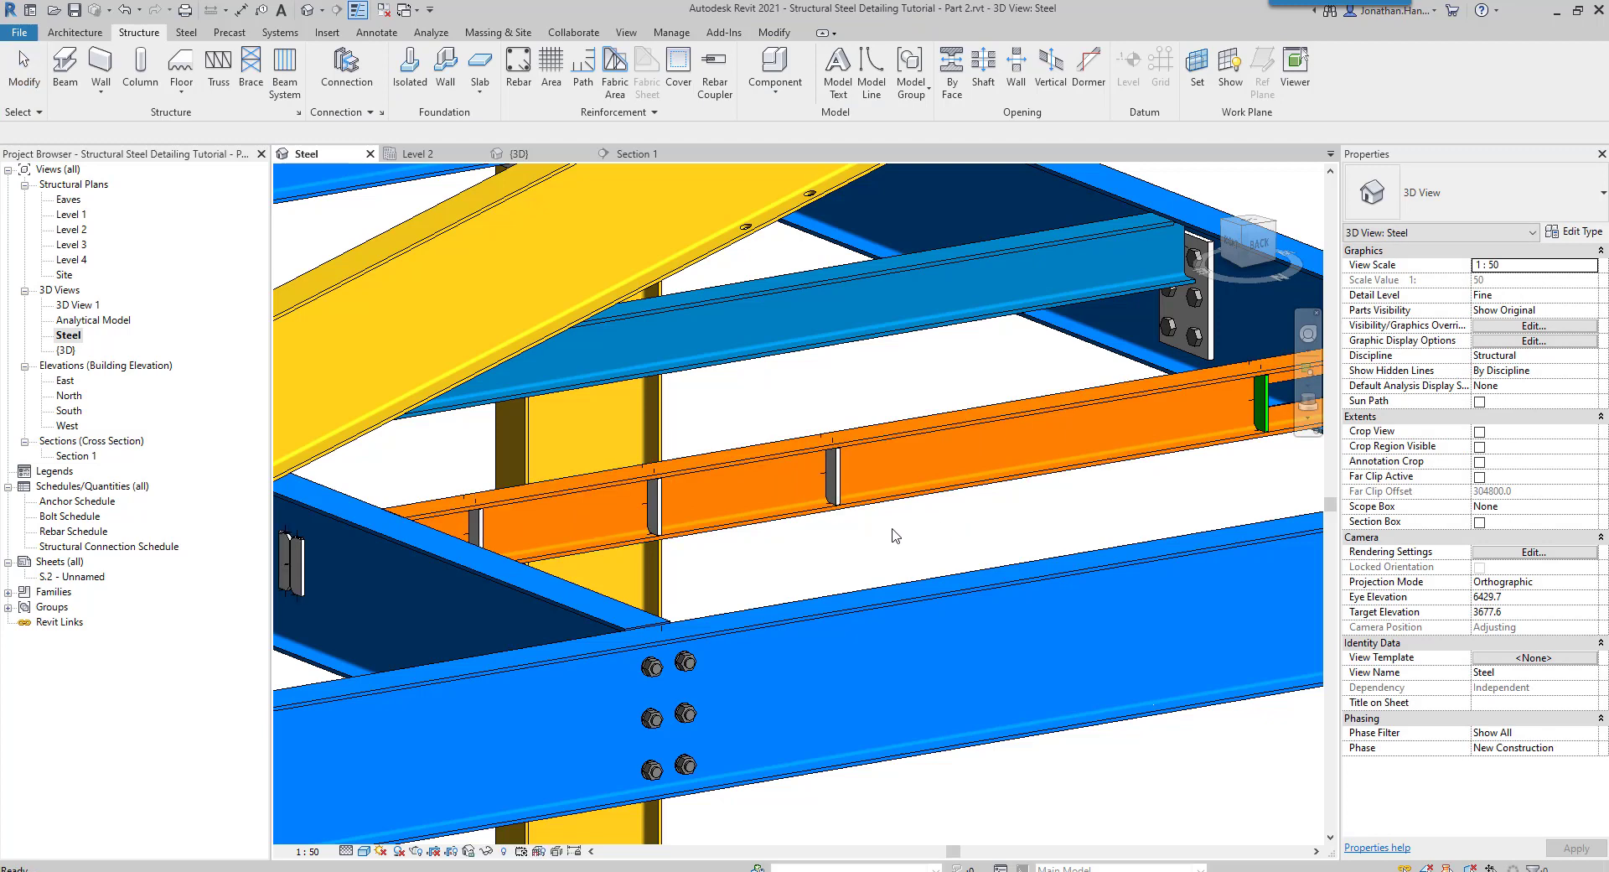
click(848, 497)
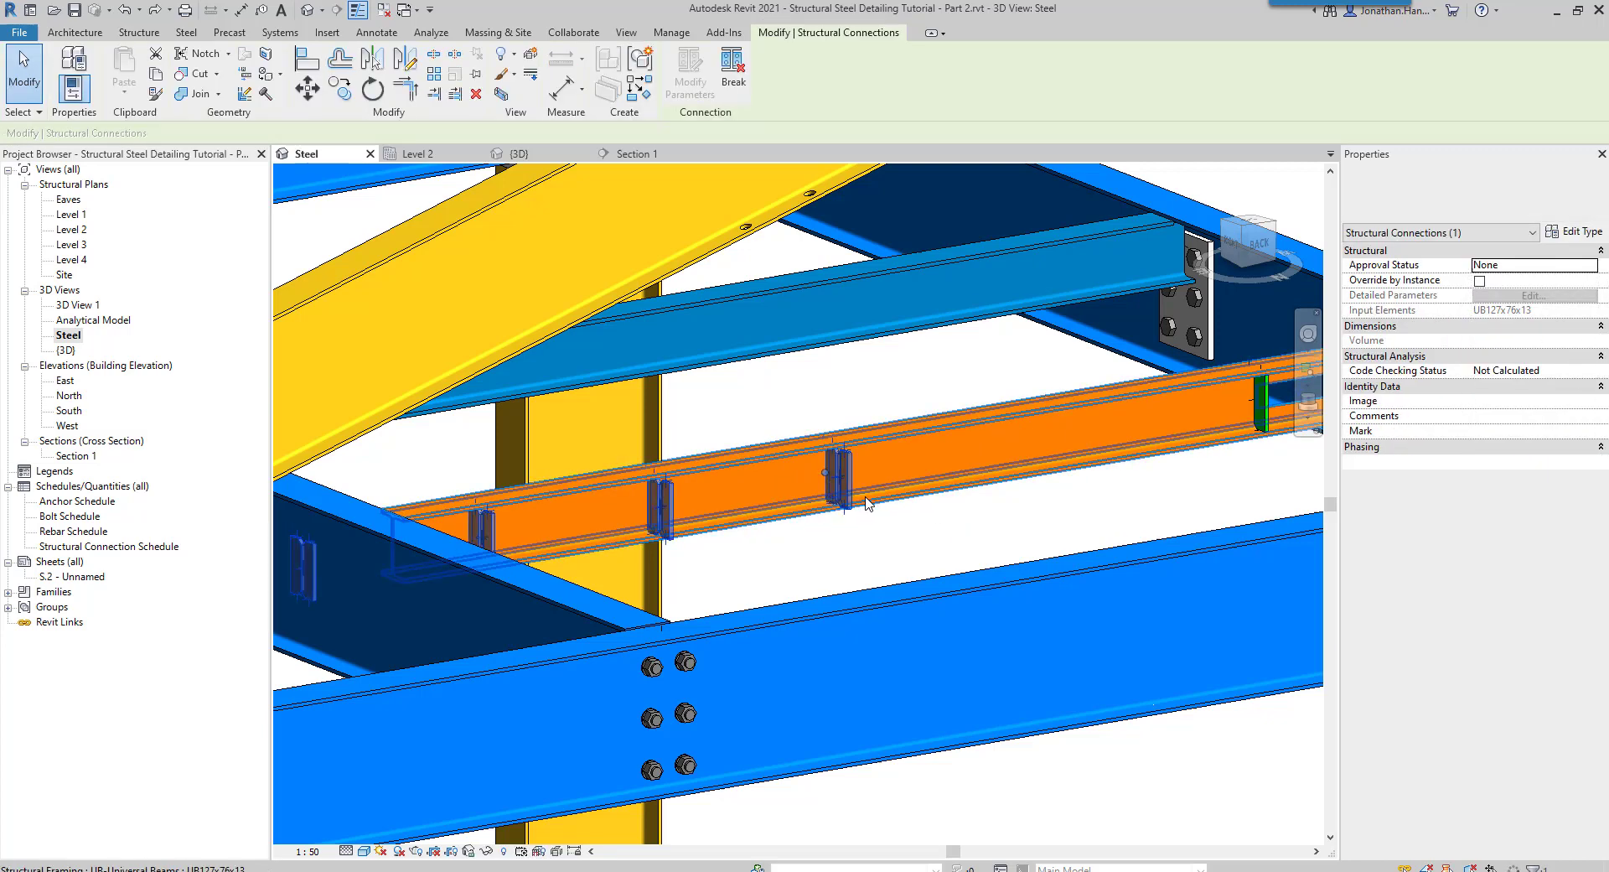
click(870, 506)
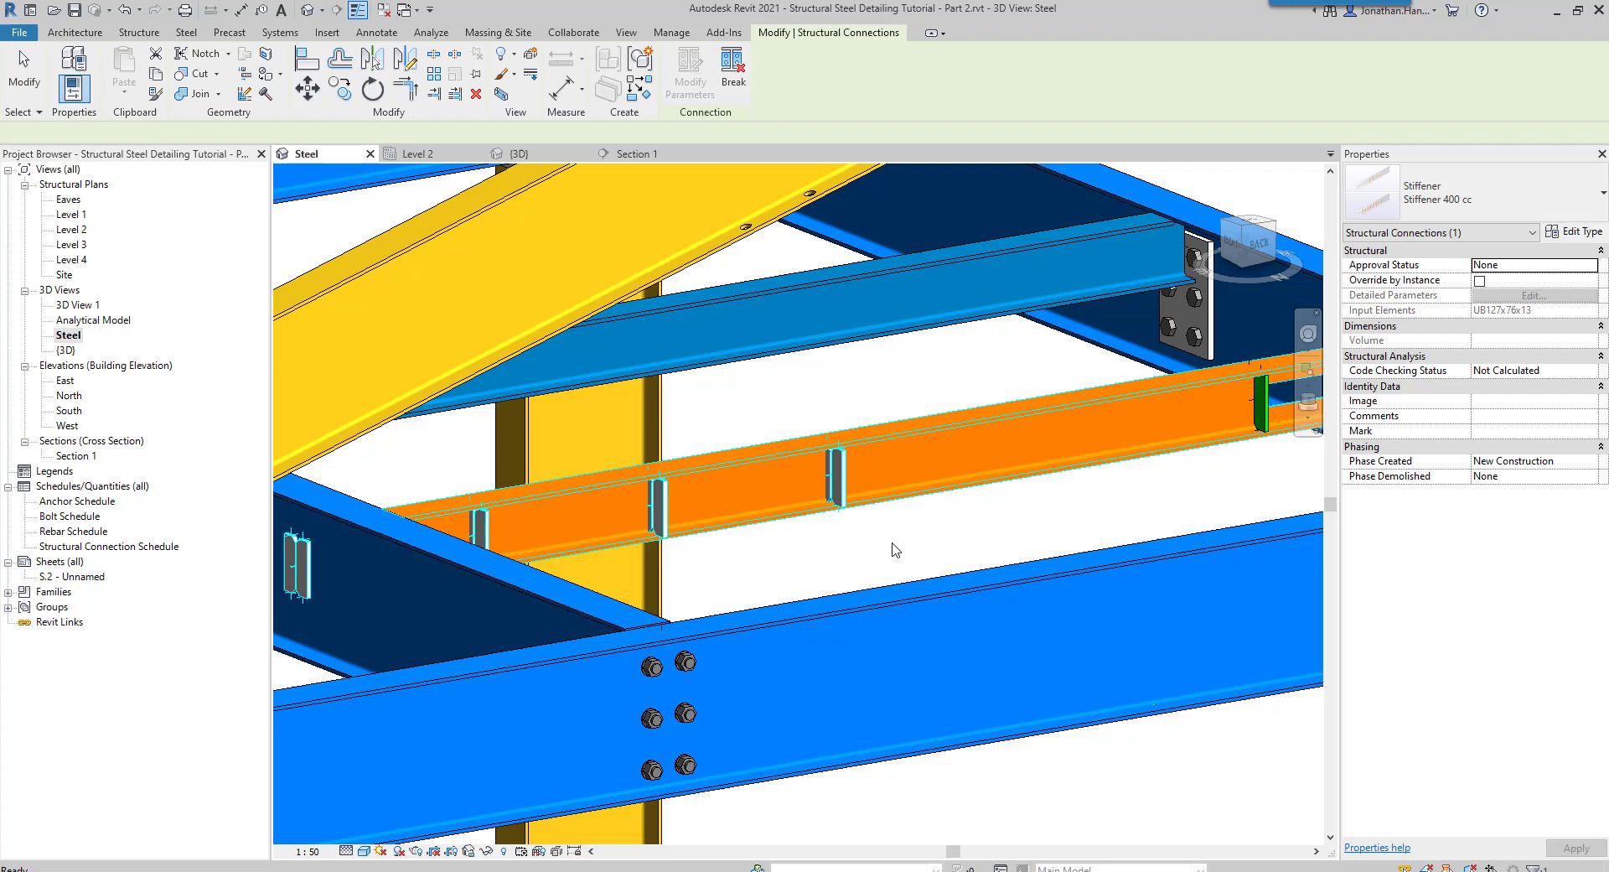
shift+middle_drag(940, 544, 805, 528)
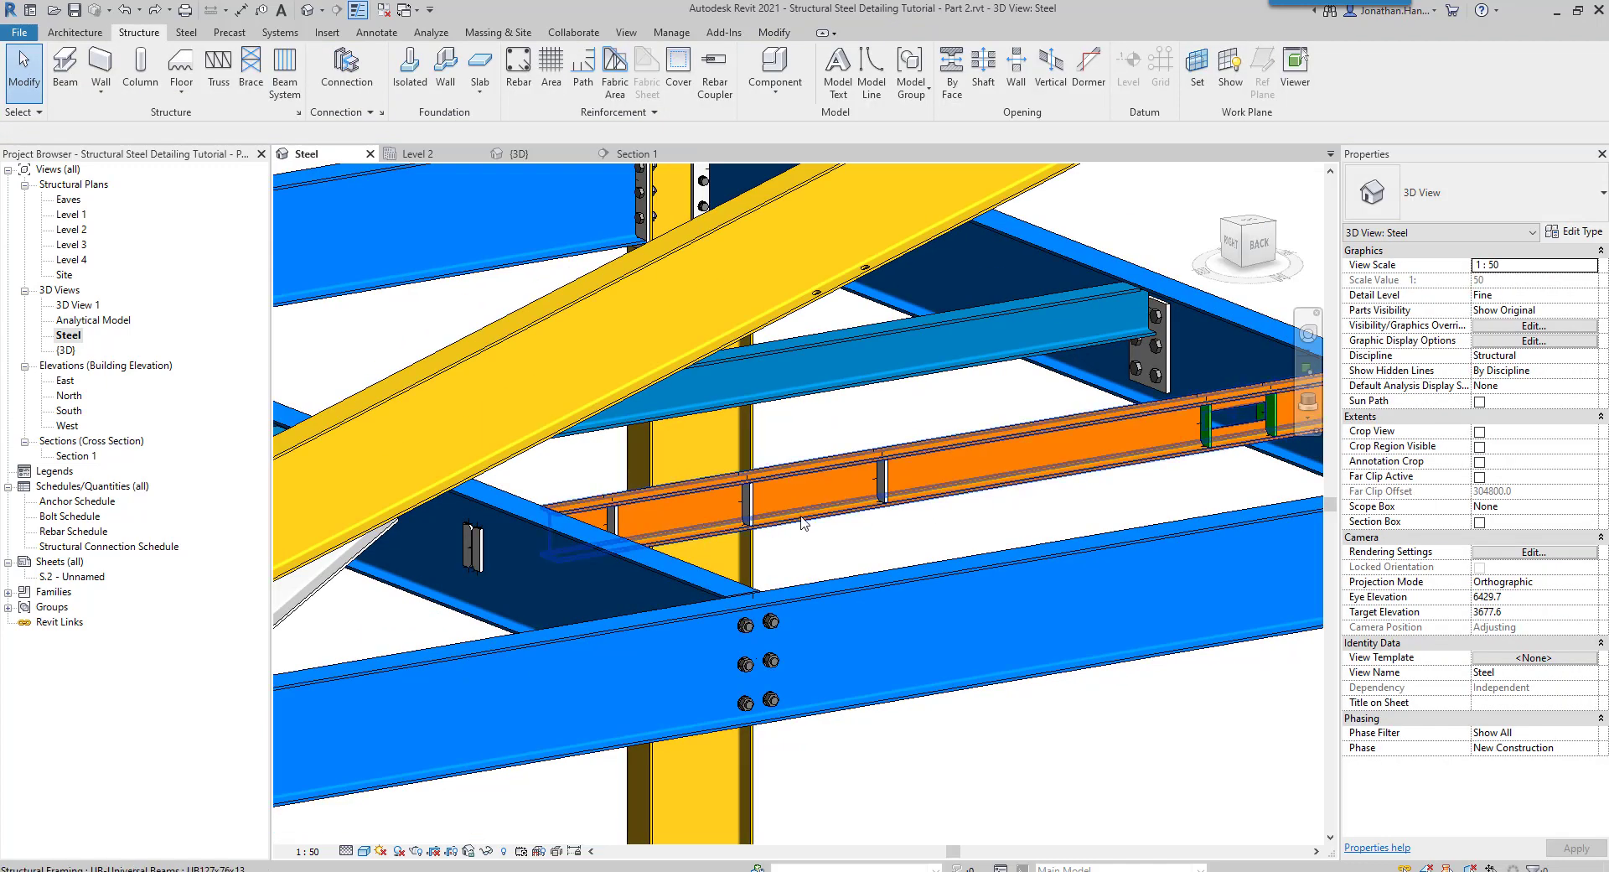
click(885, 492)
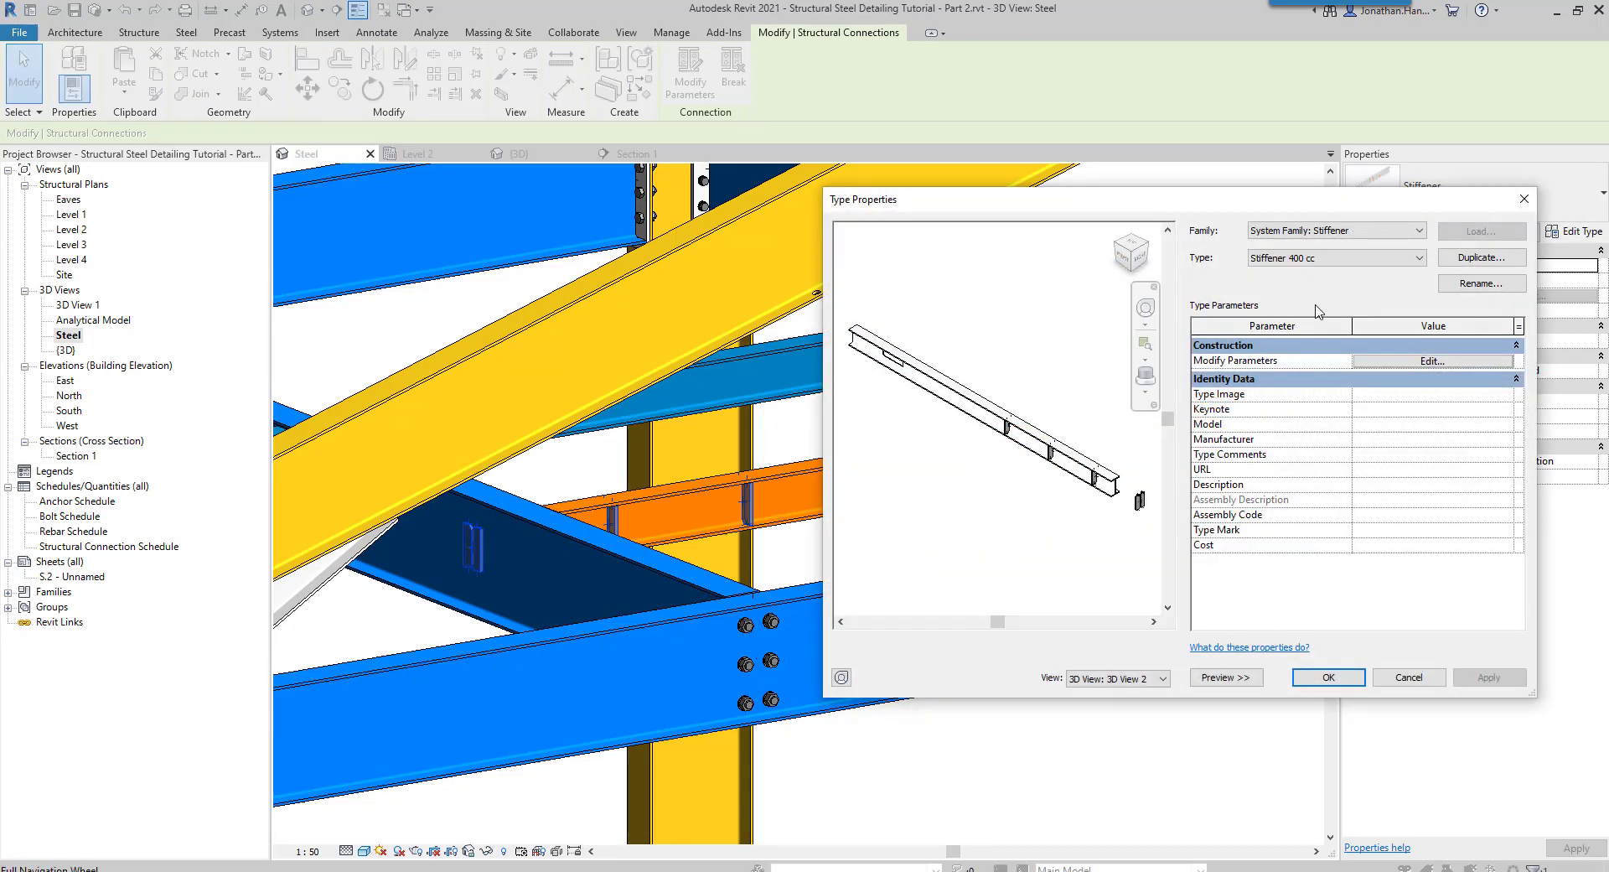
Change the Stiffener 400 cc pattern to 3 plates at 400 centres and apply it.
click(1459, 361)
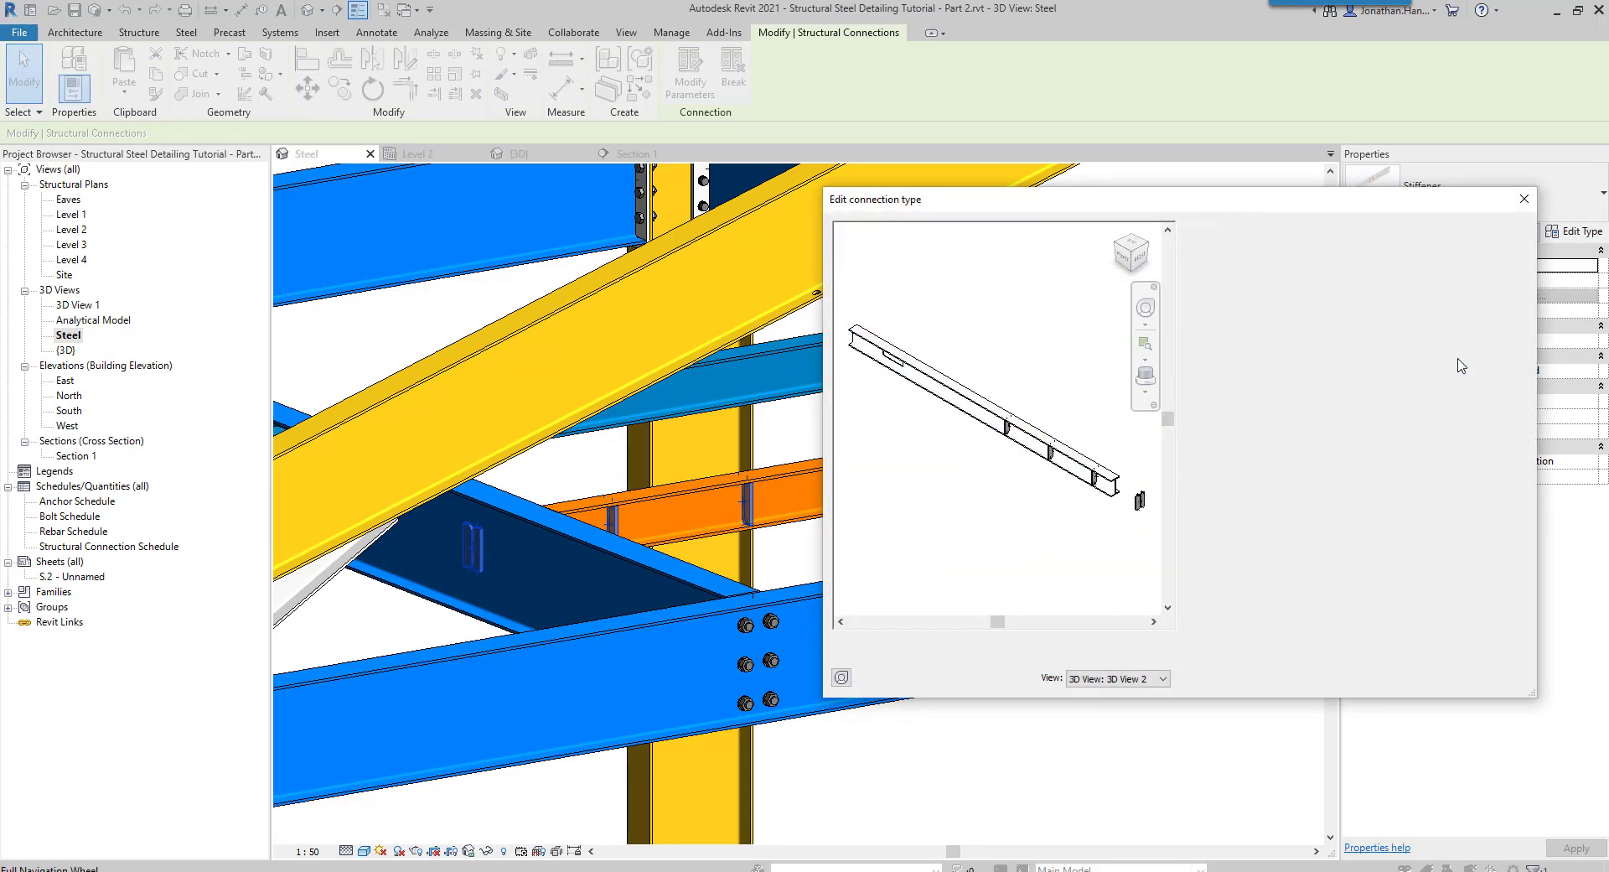
click(1132, 296)
key(Tab)
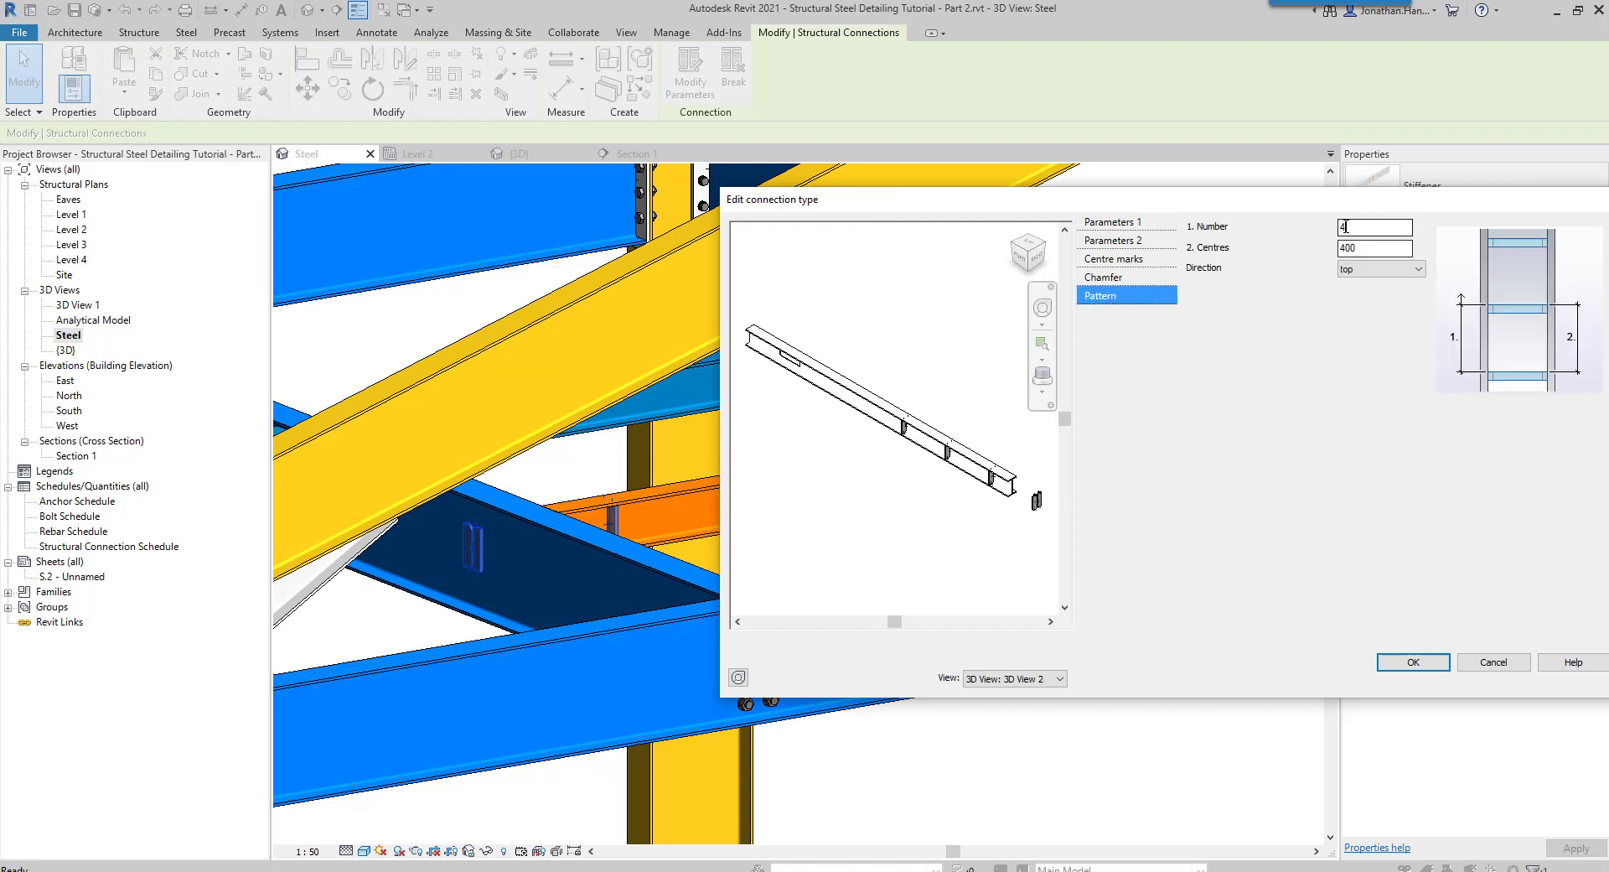
click(1413, 662)
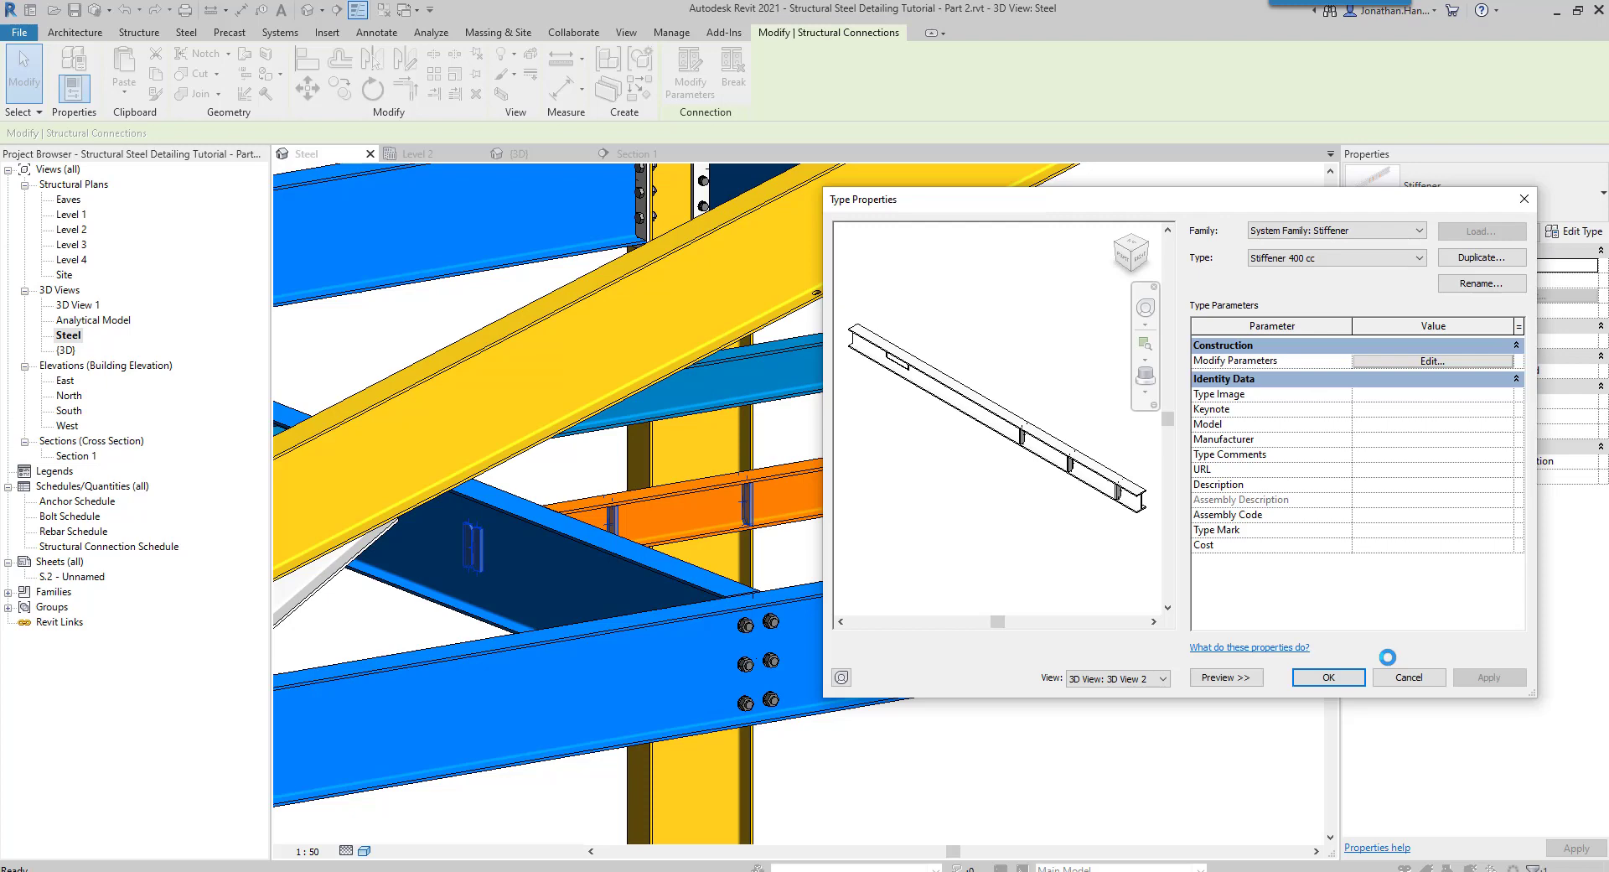
click(1329, 677)
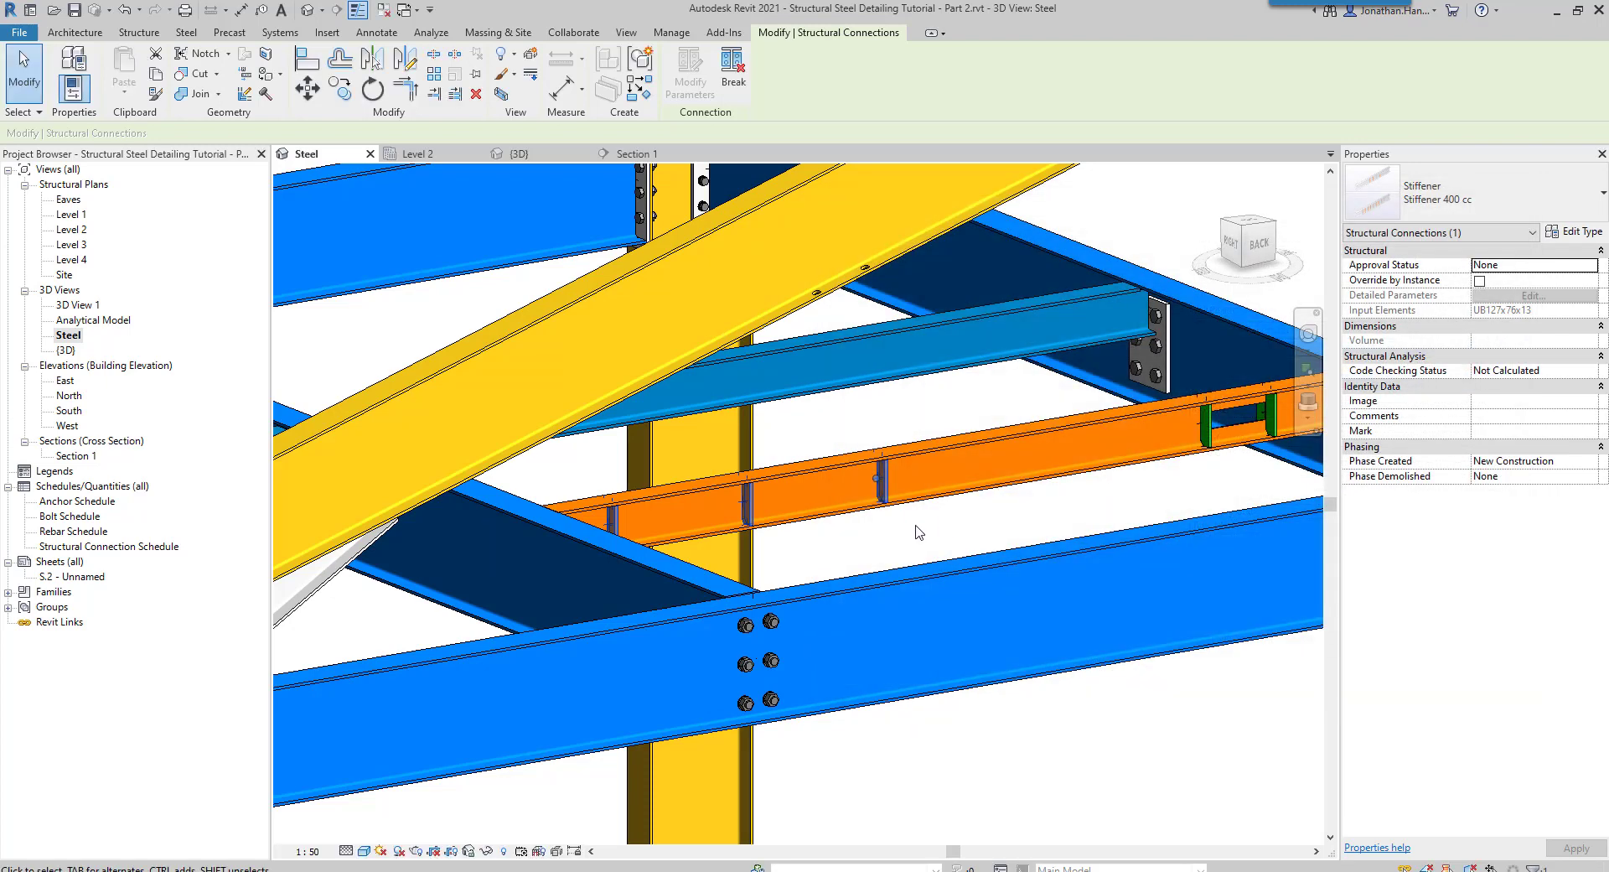
Reselect a stiffener on the orange beam and open the Stiffener 400 cc Type Properties.
click(915, 521)
click(882, 486)
shift+middle_drag(840, 531, 371, 544)
scroll(721, 519, up, 3)
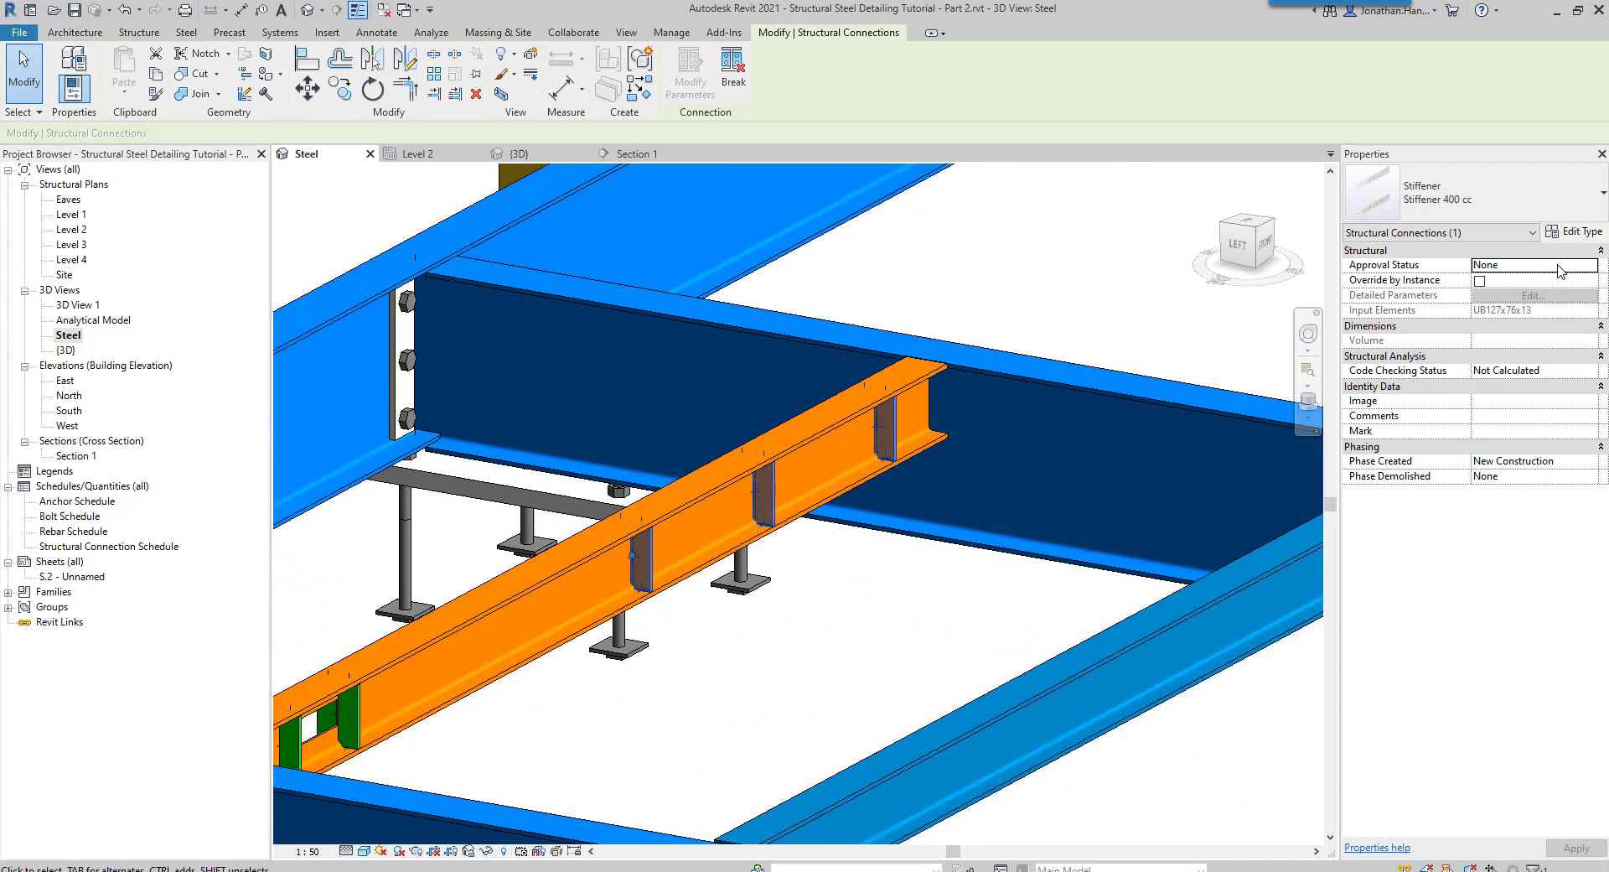
key(Escape)
click(775, 515)
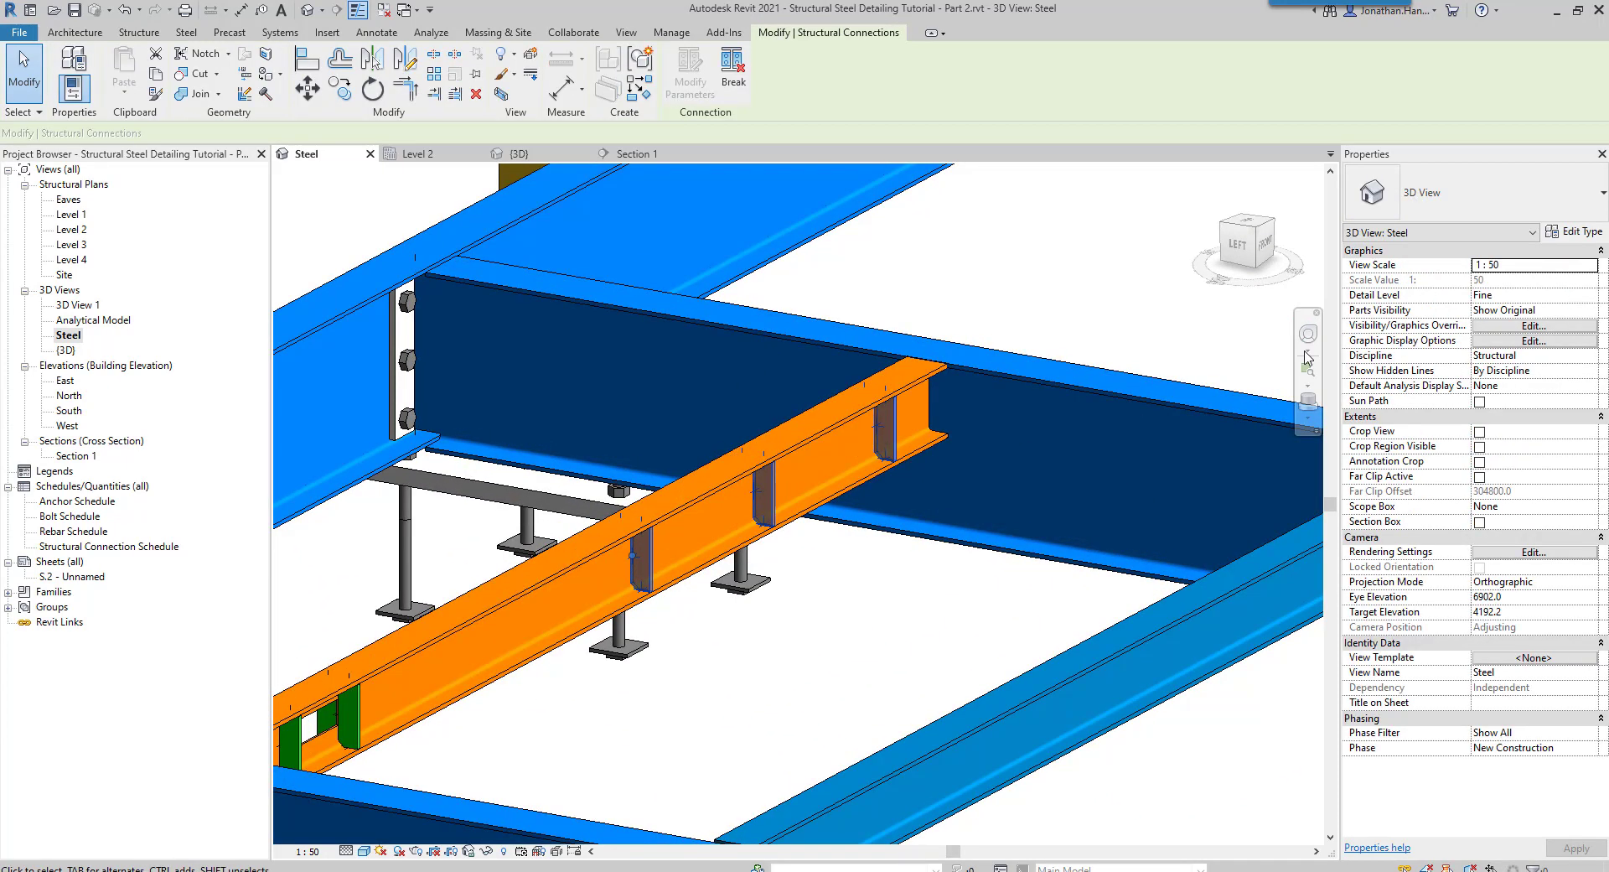
click(1565, 233)
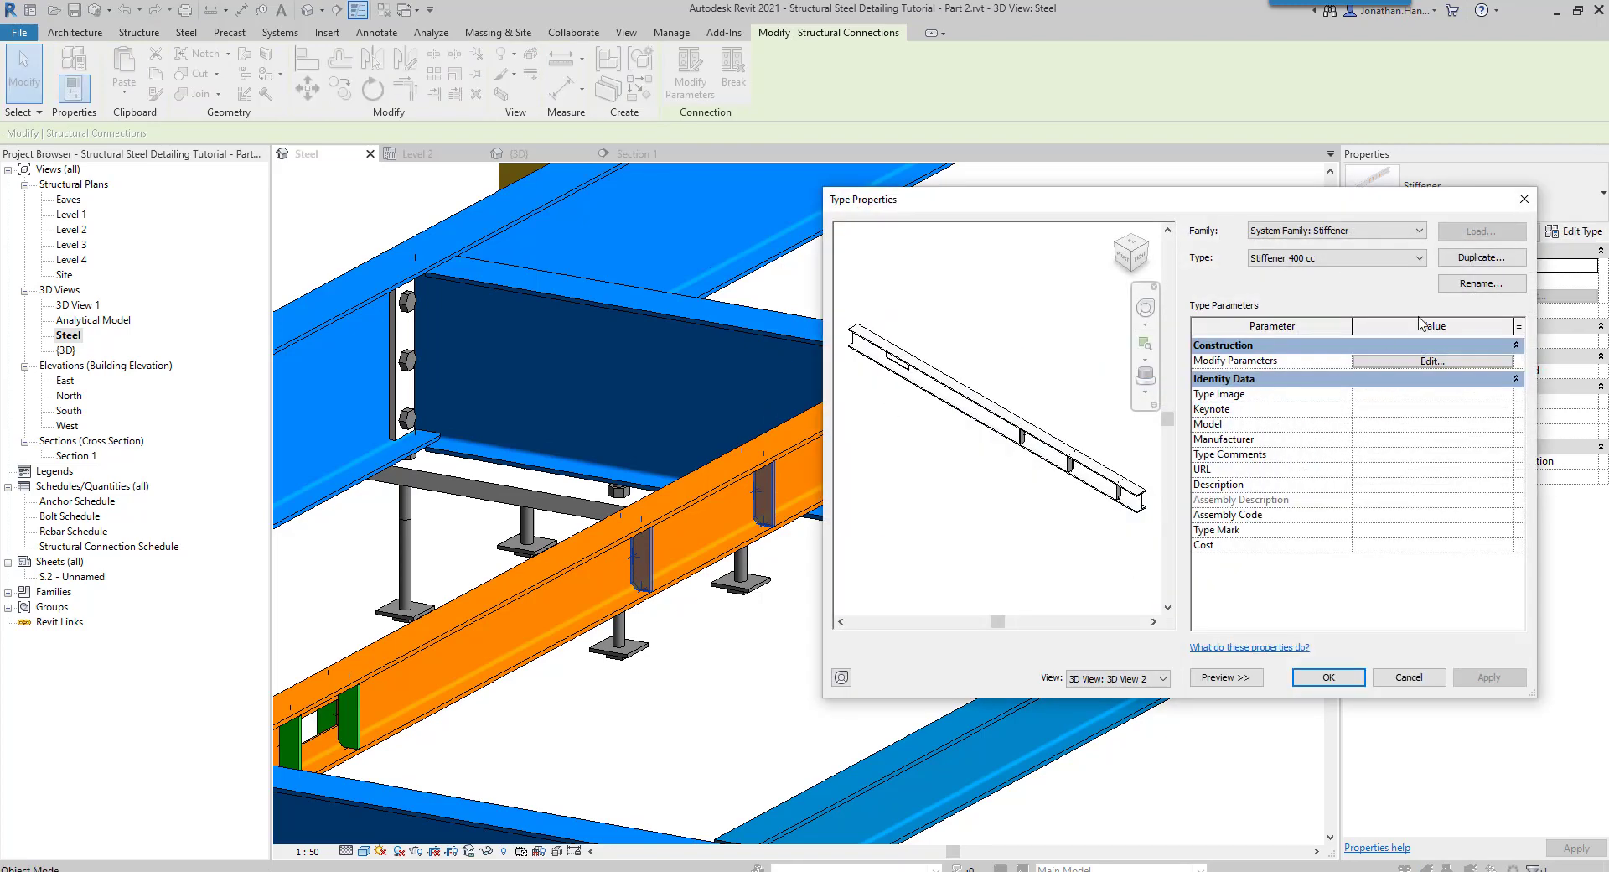
Set Numbers (1/2) to One side on Parameters 2 and apply it to Stiffener 400 cc.
click(1425, 361)
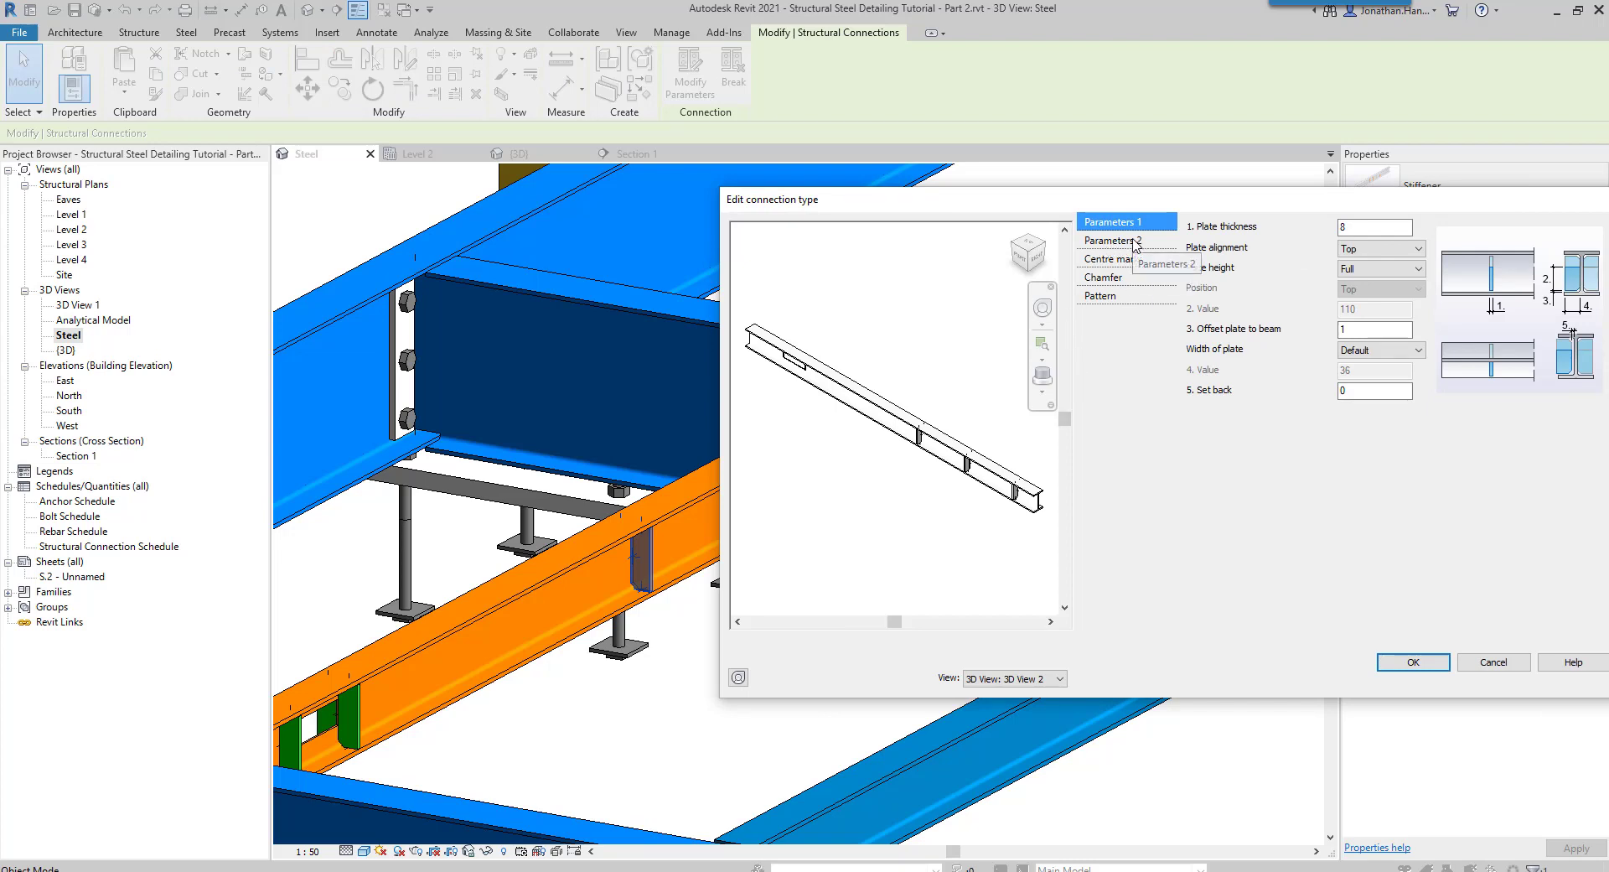
click(1131, 241)
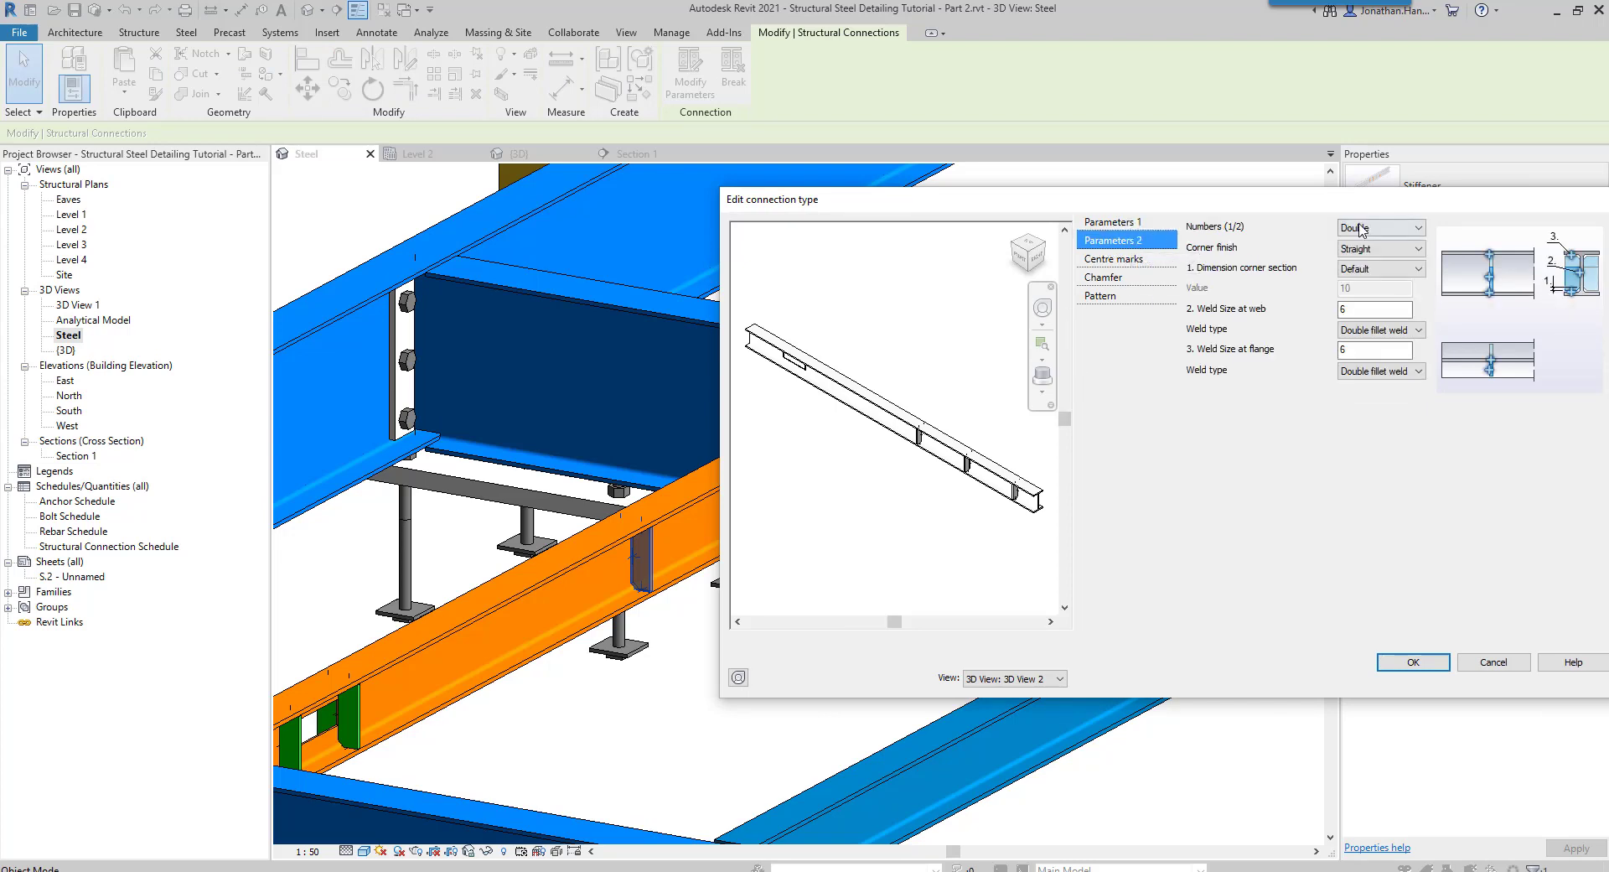
click(1408, 228)
click(1372, 244)
click(1433, 664)
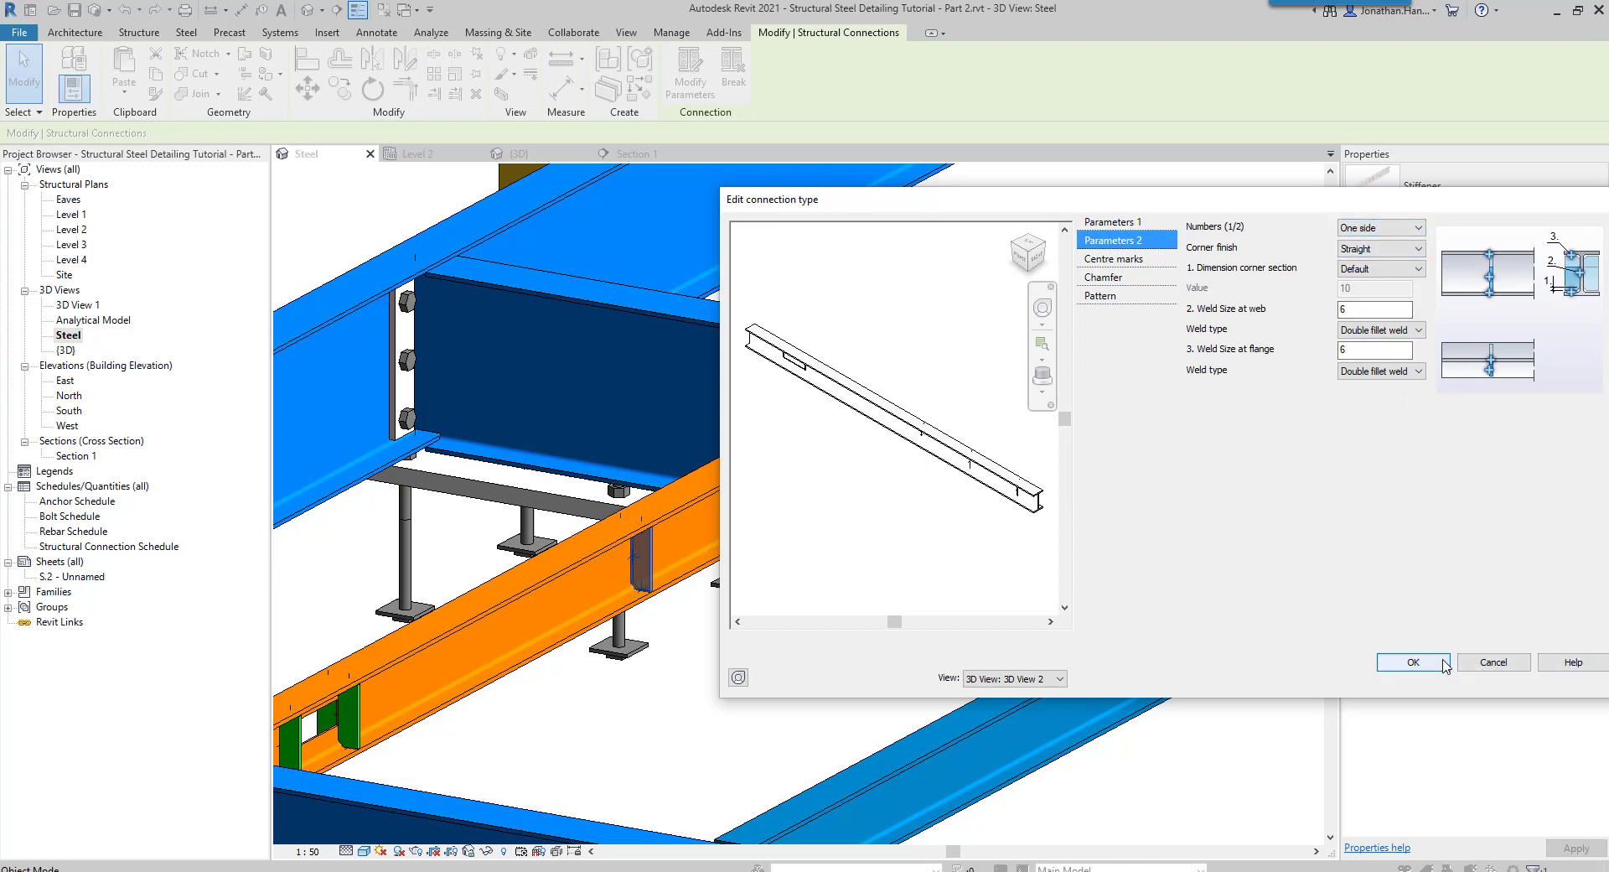
click(1399, 679)
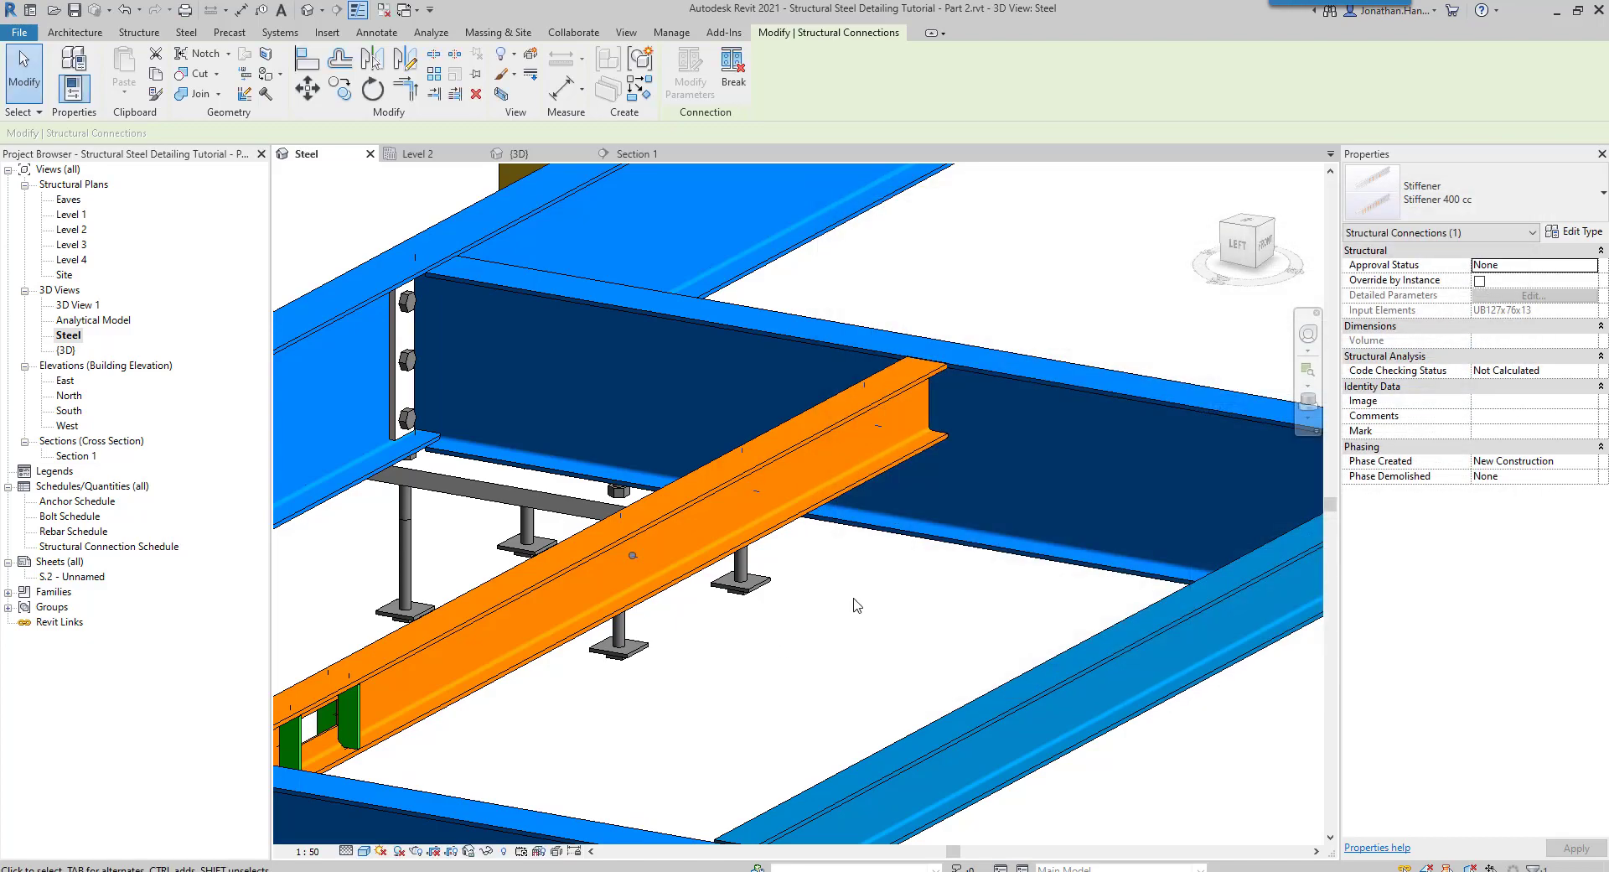
key(Escape)
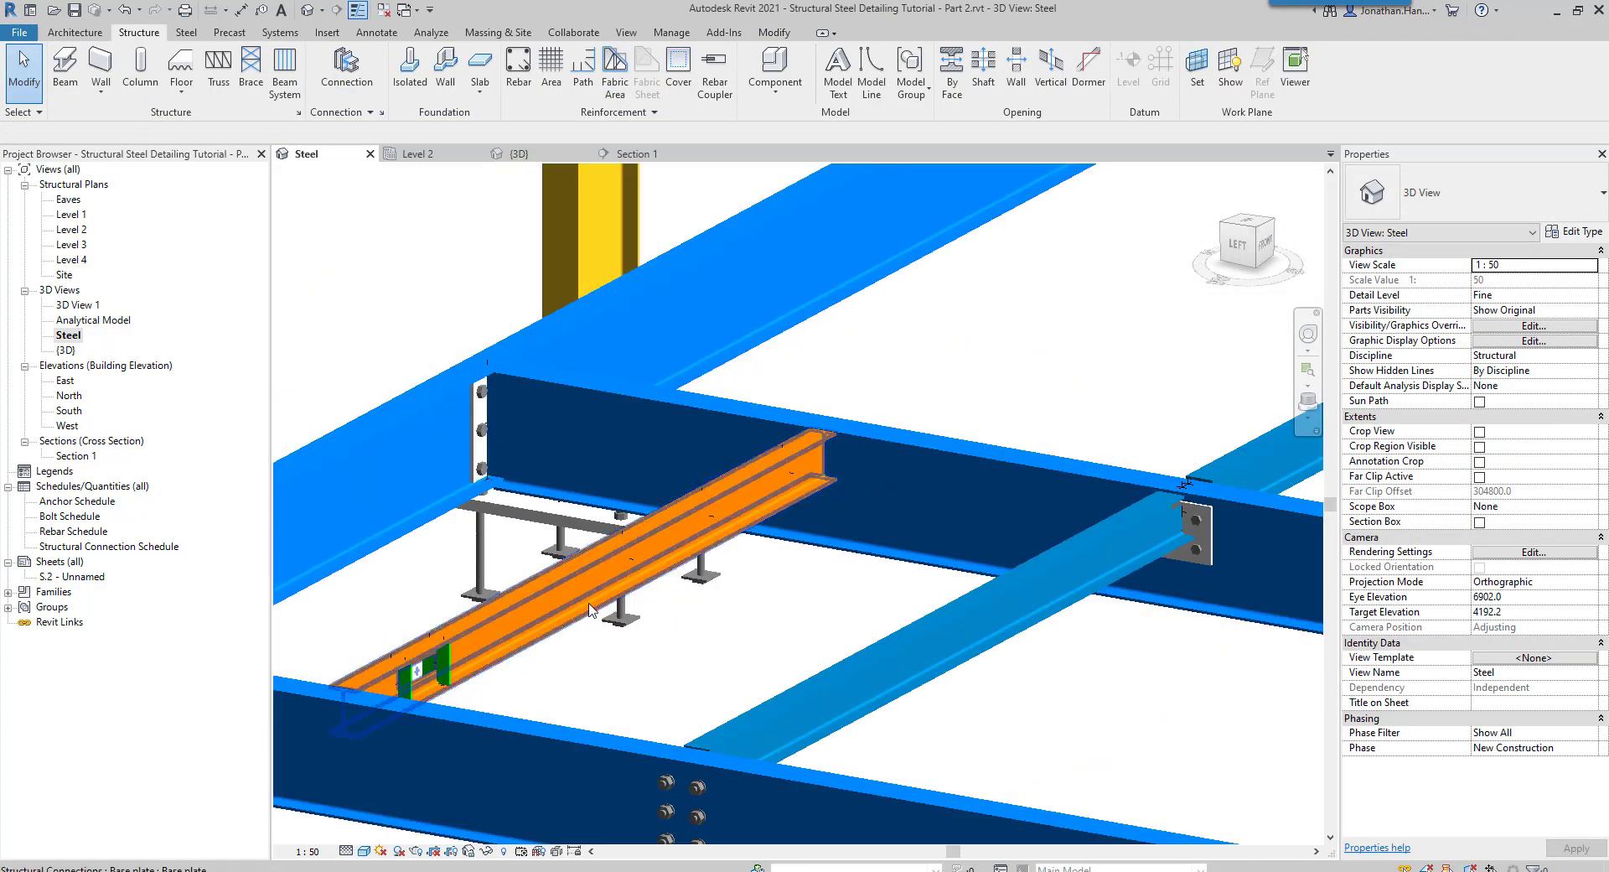
click(541, 599)
shift+middle_drag(541, 599, 639, 486)
scroll(694, 633, up, 3)
key(Escape)
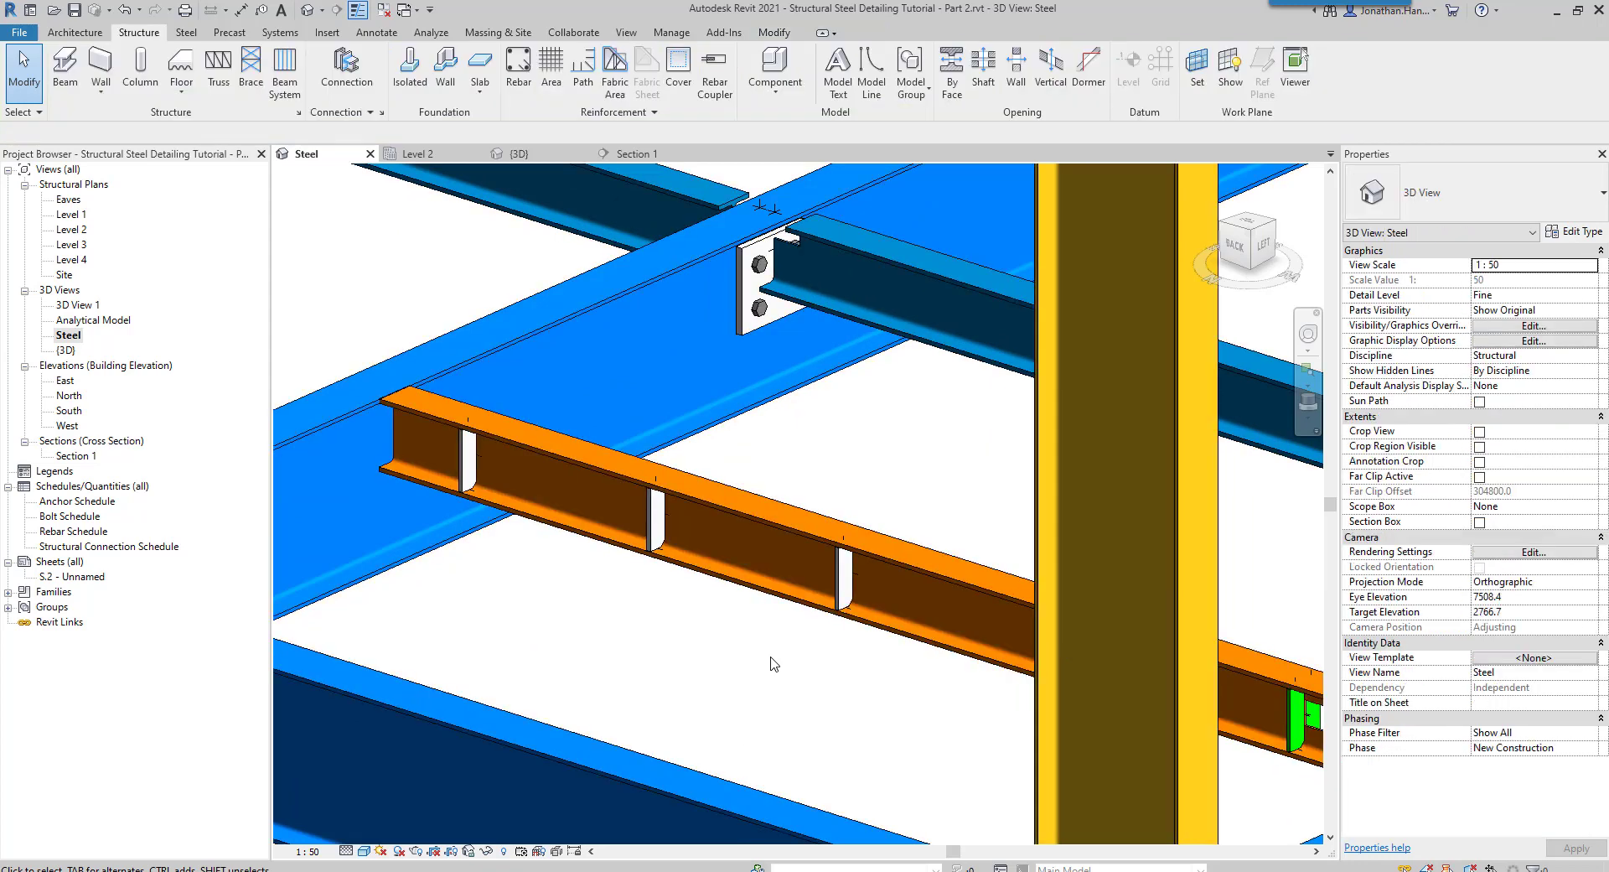
middle_drag(768, 660, 623, 570)
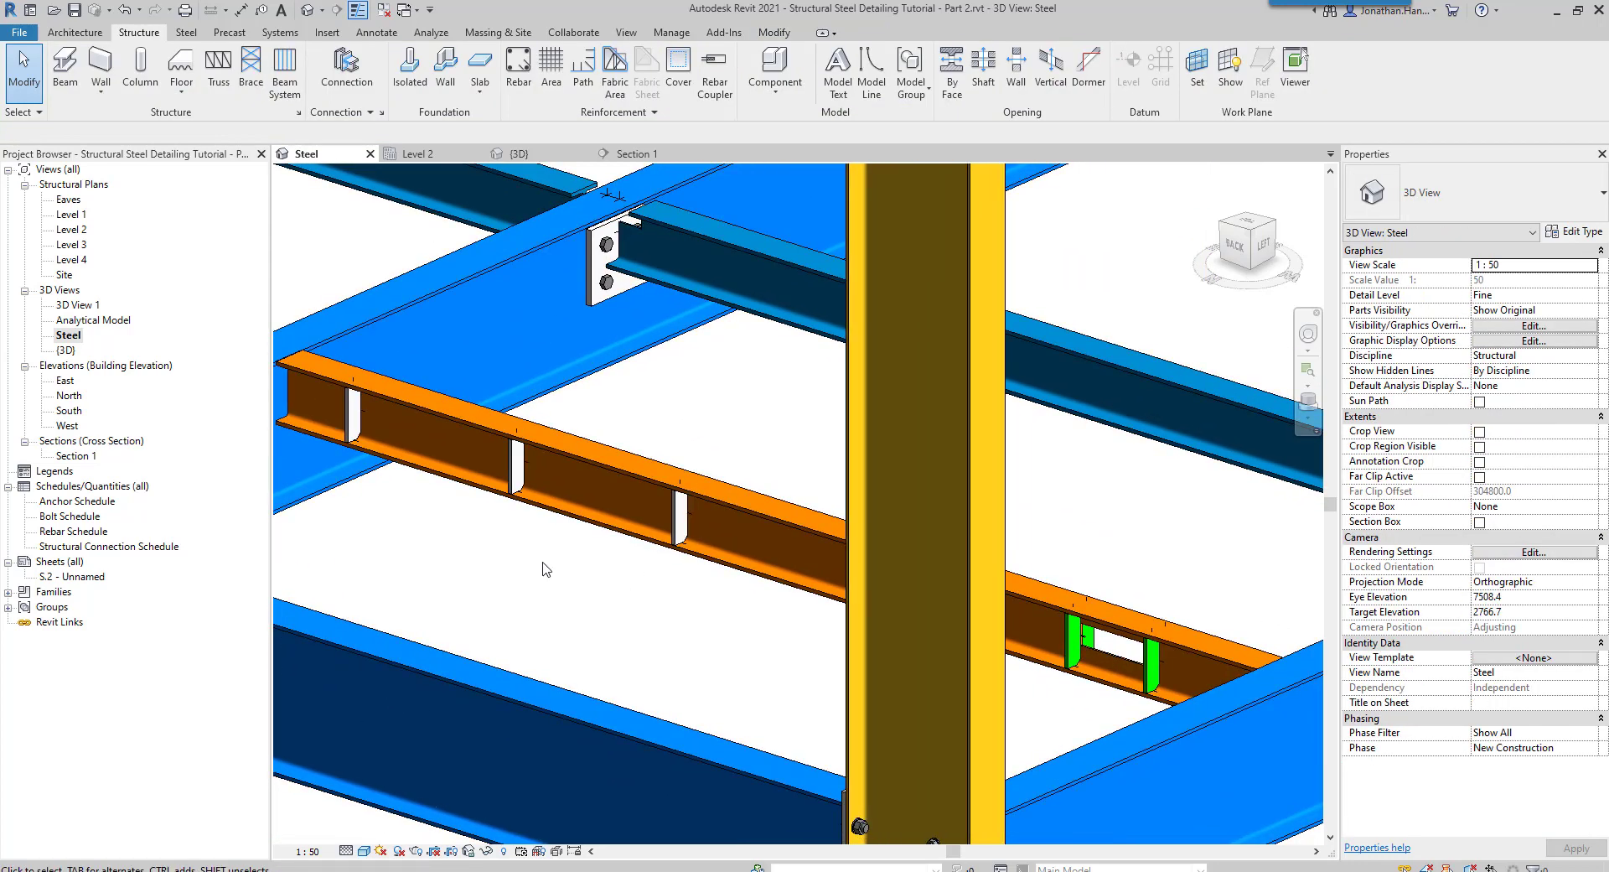